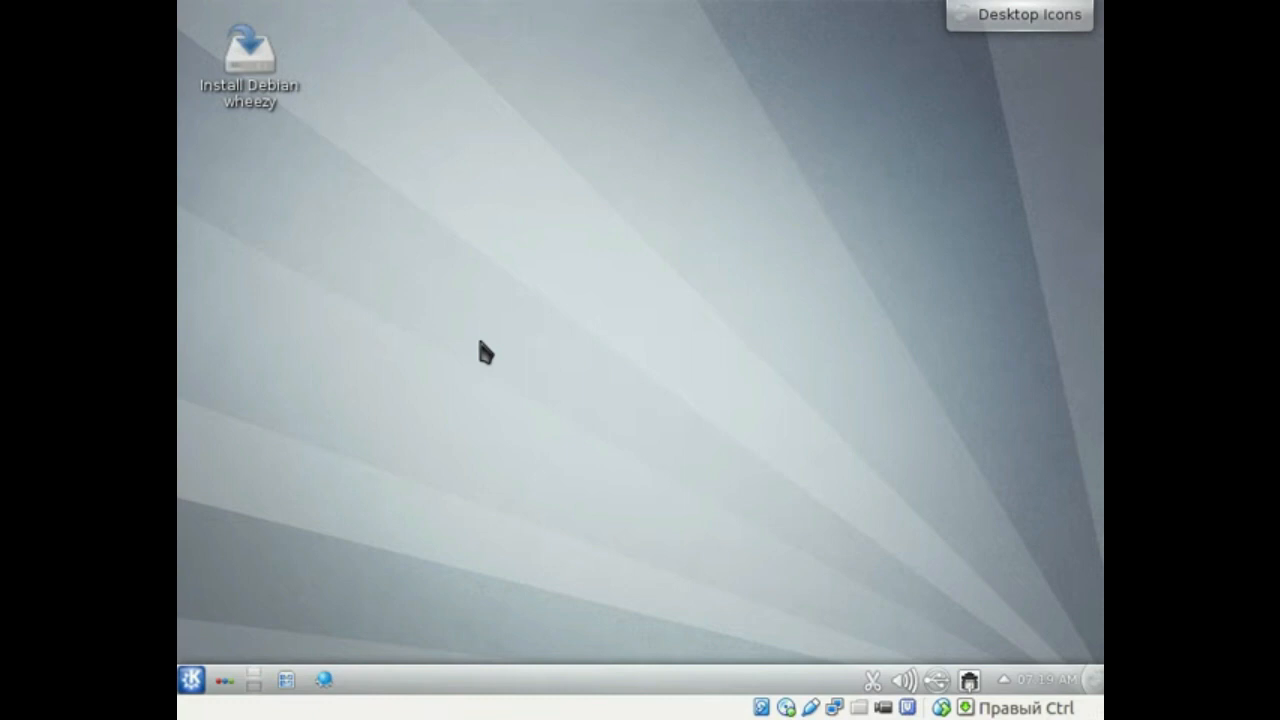
- Open the home folder in the file manager, view the About KDE information, and close both windows
{"action": "left_click", "coordinate": [290, 680]}
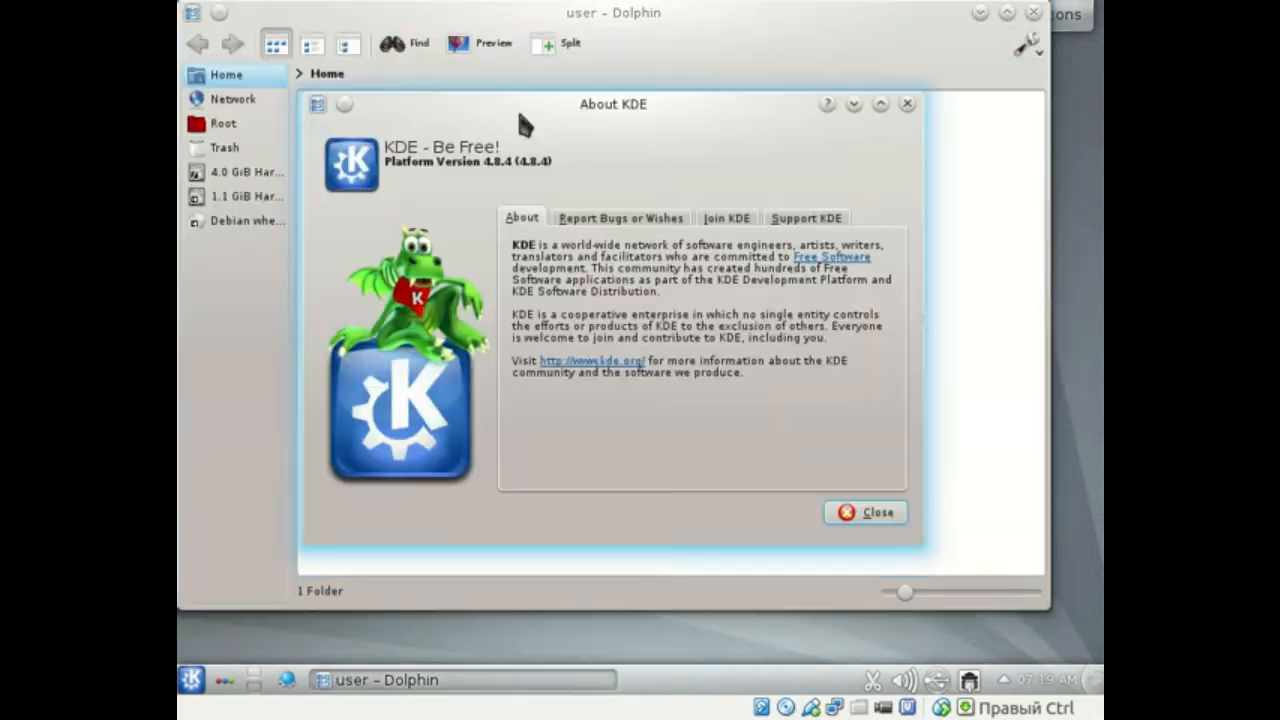
{"action": "left_click_drag", "start_coordinate": [519, 108], "coordinate": [658, 66]}
{"action": "left_click_drag", "start_coordinate": [897, 60], "coordinate": [809, 92]}
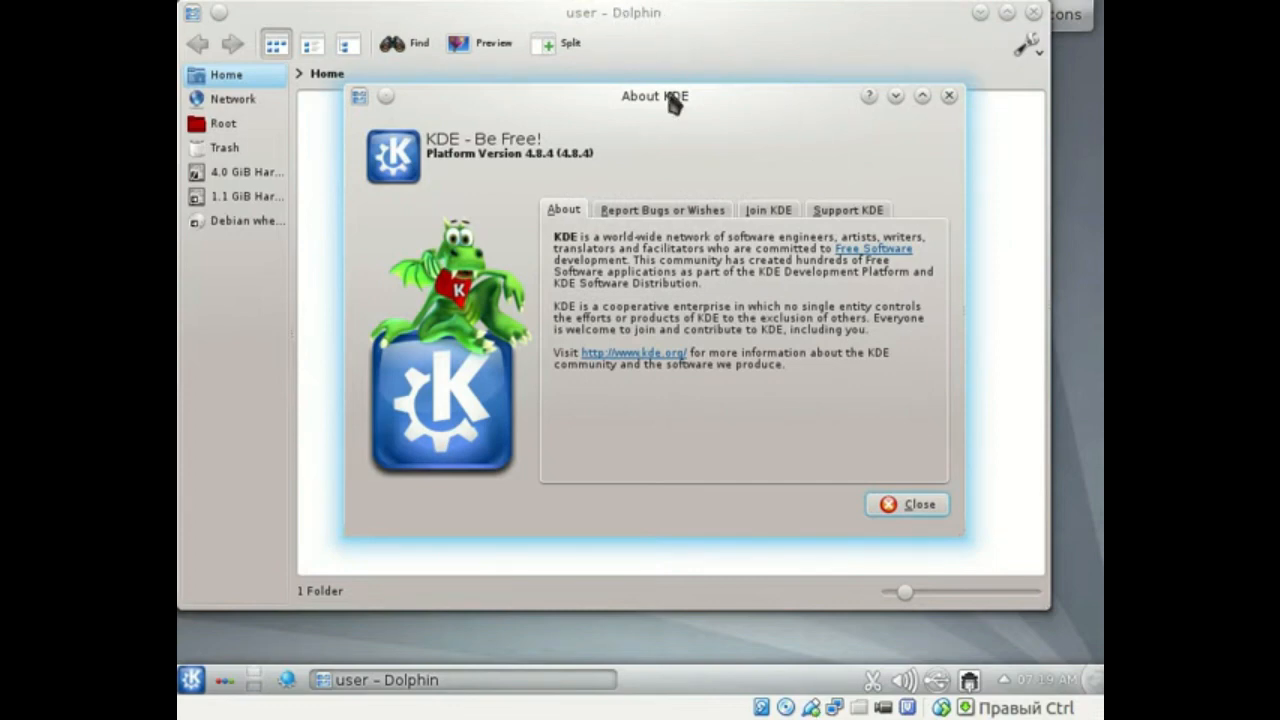
{"action": "left_click_drag", "start_coordinate": [531, 103], "coordinate": [511, 124]}
{"action": "left_click", "coordinate": [910, 98]}
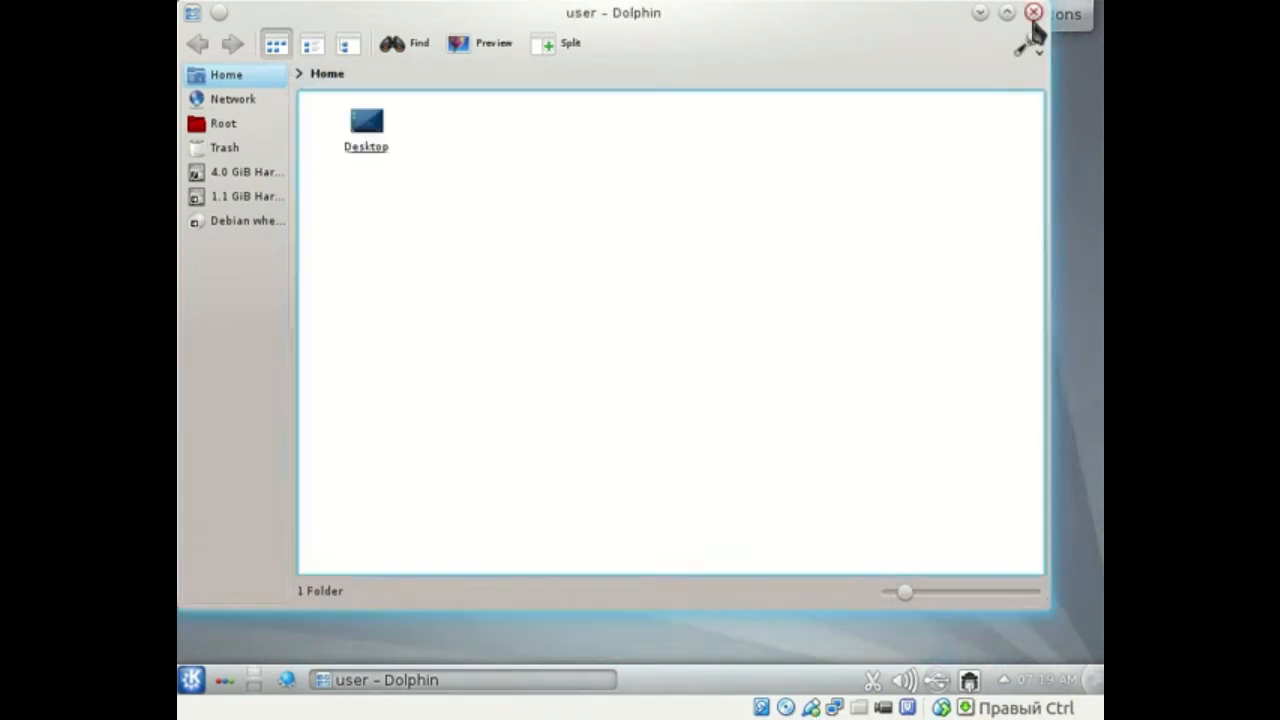
{"action": "left_click", "coordinate": [1033, 14]}
{"action": "left_click_drag", "start_coordinate": [858, 216], "coordinate": [612, 454]}
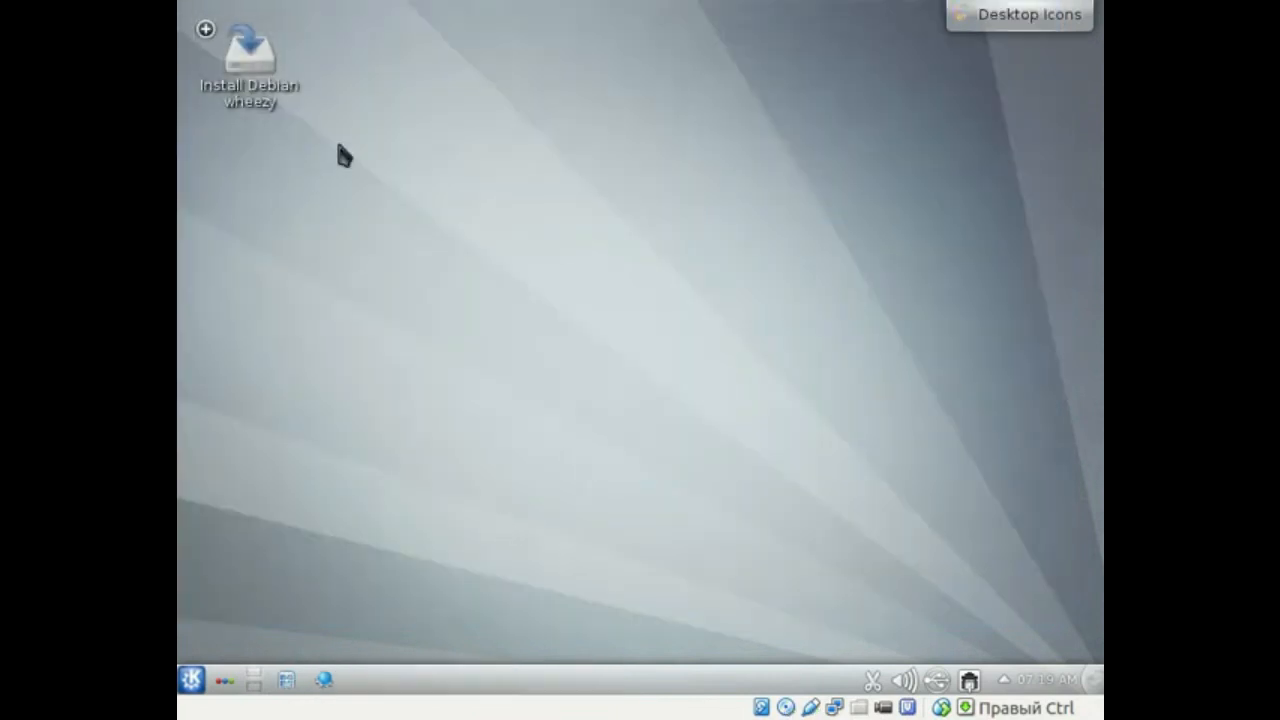
- Open the web browser, move its window towards the middle of the desktop, and load ya.ru
{"action": "left_click", "coordinate": [324, 680]}
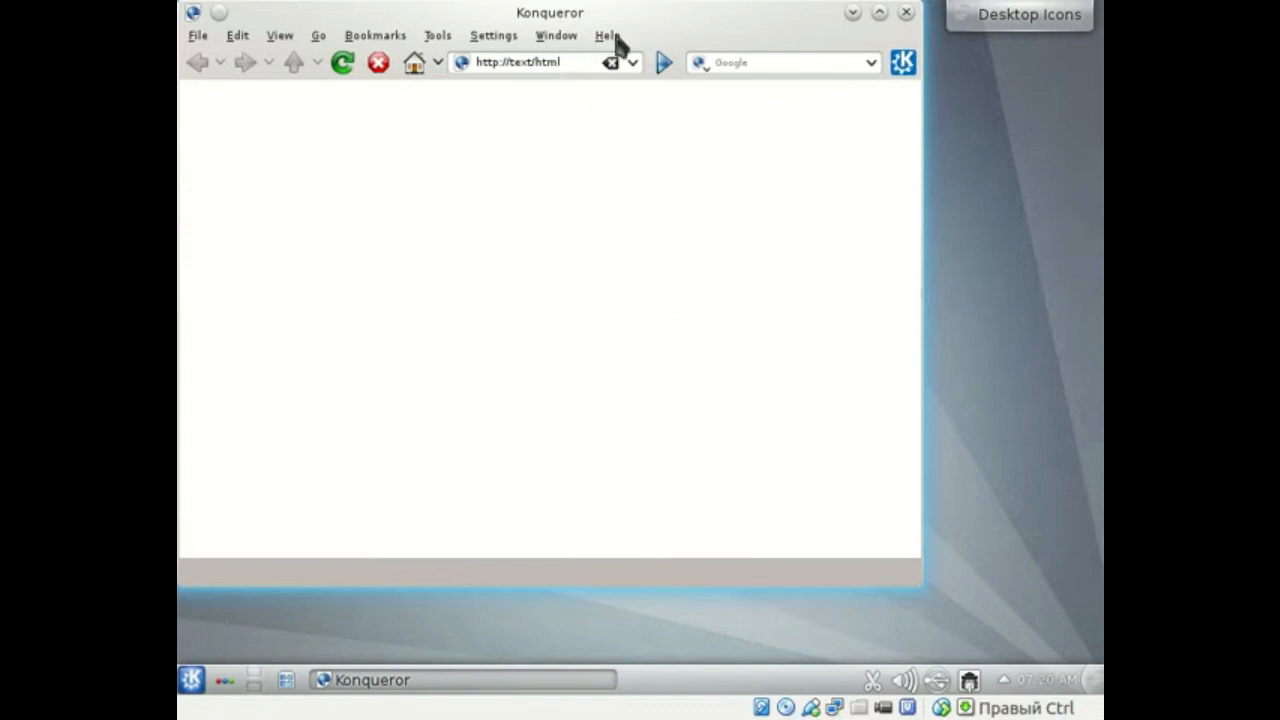
{"action": "left_click_drag", "start_coordinate": [660, 25], "coordinate": [784, 61]}
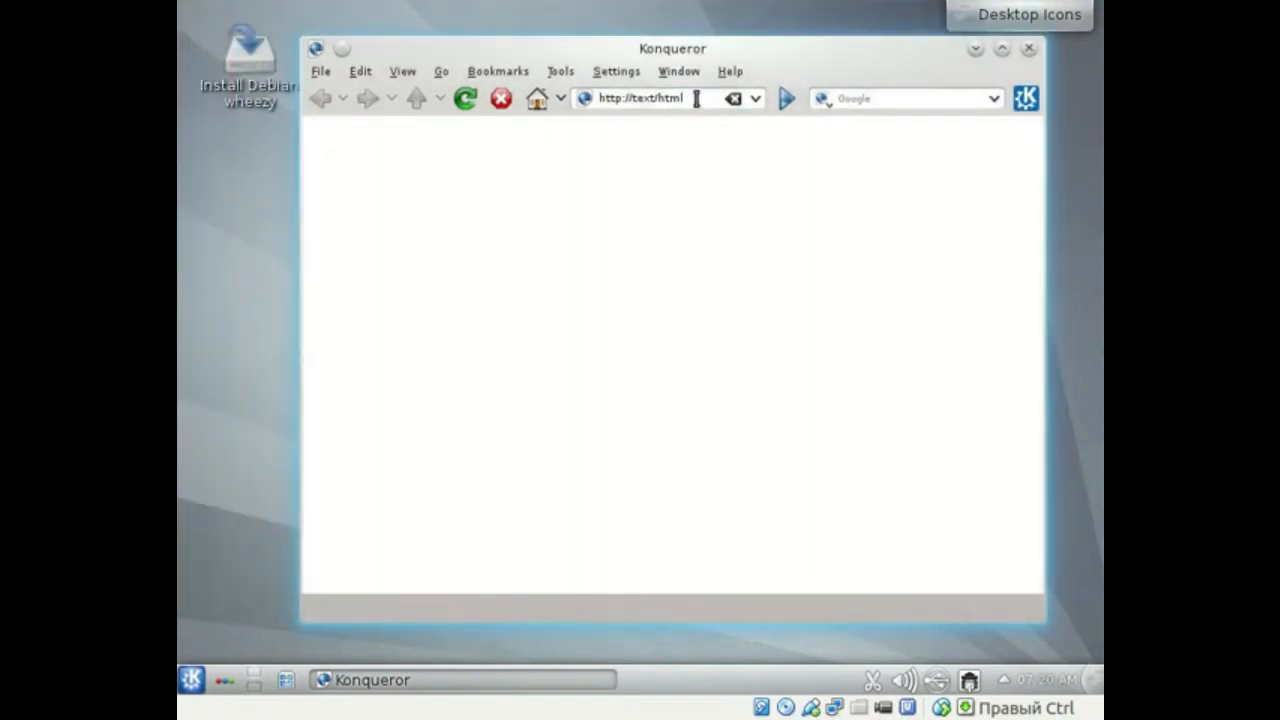
{"action": "key", "text": "BackSpace"}
{"action": "key", "text": "BackSpace"}
{"action": "key", "text": "BackSpace"}
{"action": "key", "text": "BackSpace"}
{"action": "key", "text": "BackSpace"}
{"action": "key", "text": "BackSpace"}
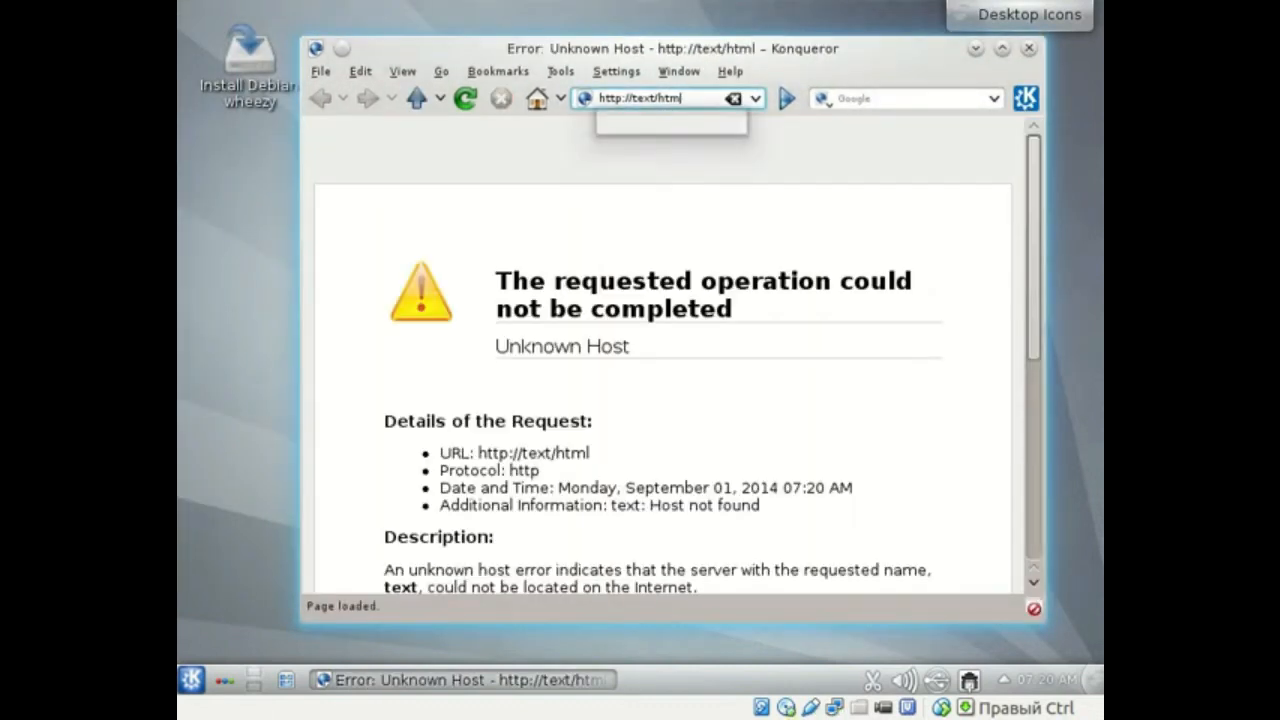
{"action": "type", "text": "ya.ru"}
{"action": "key", "text": "Return"}
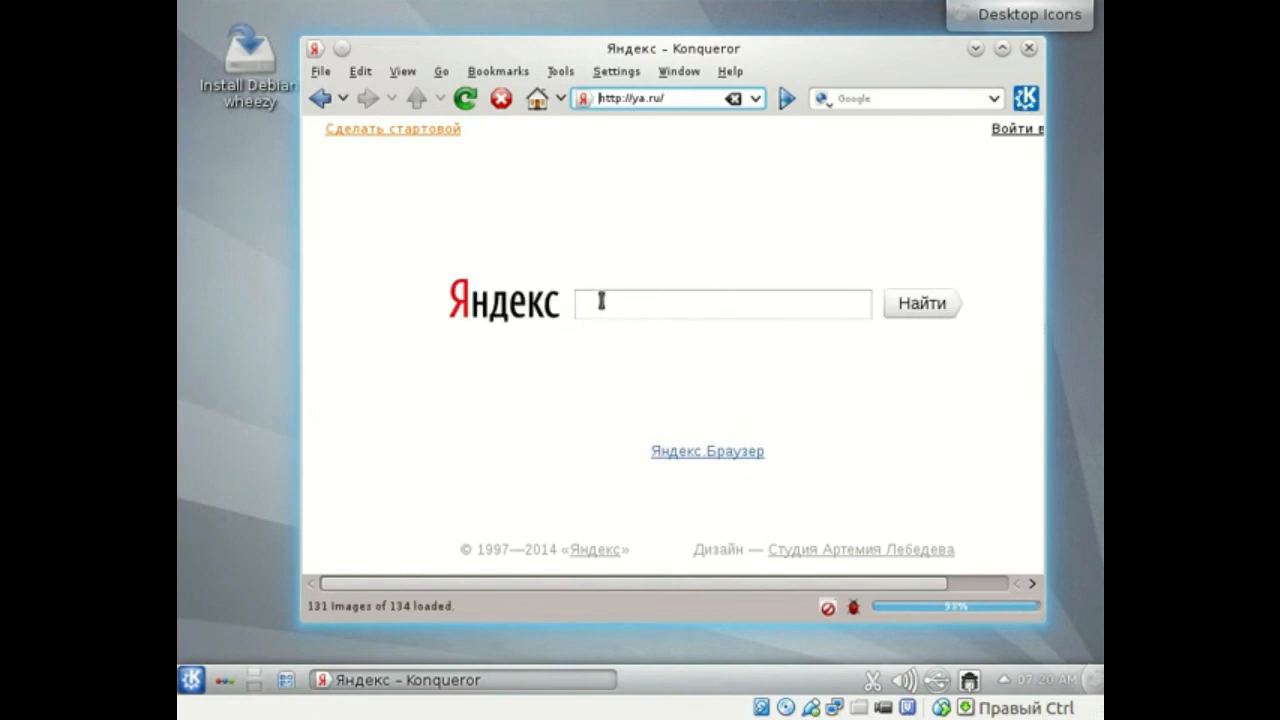
- Look over the full width of the Yandex start page and close the web browser
{"action": "left_click_drag", "start_coordinate": [480, 587], "coordinate": [515, 590]}
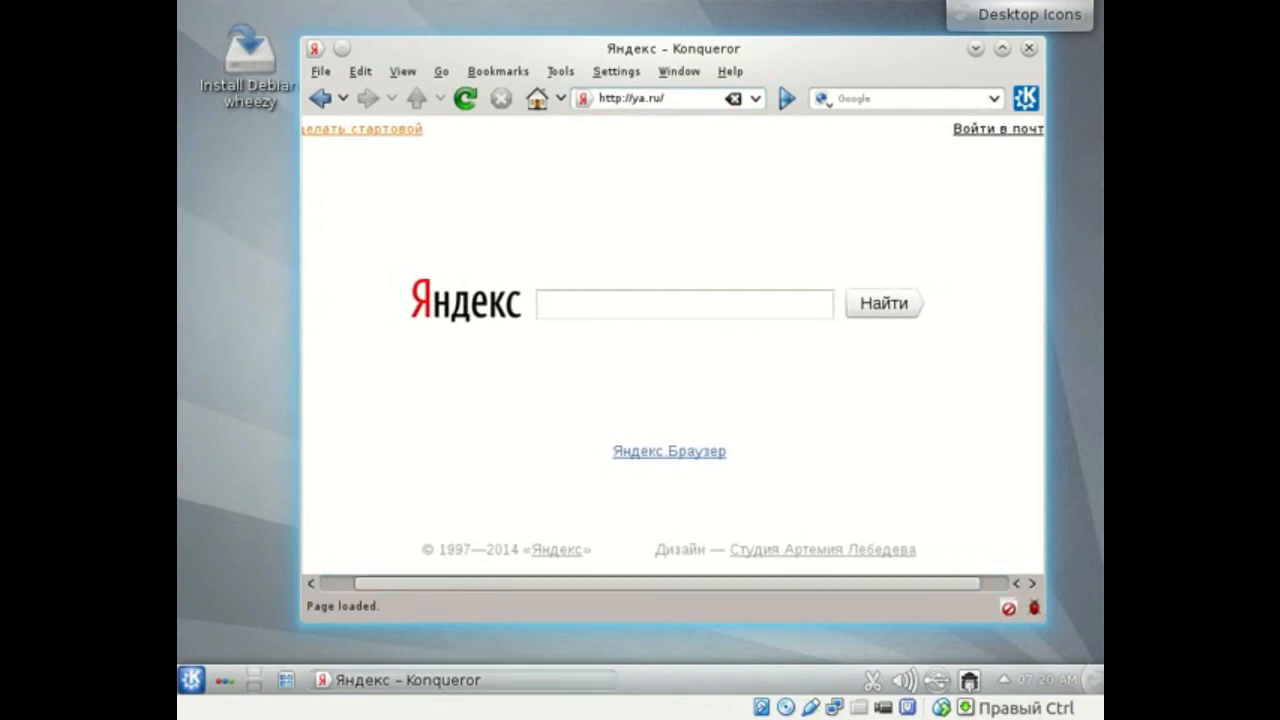
{"action": "mouse_move", "coordinate": [460, 680]}
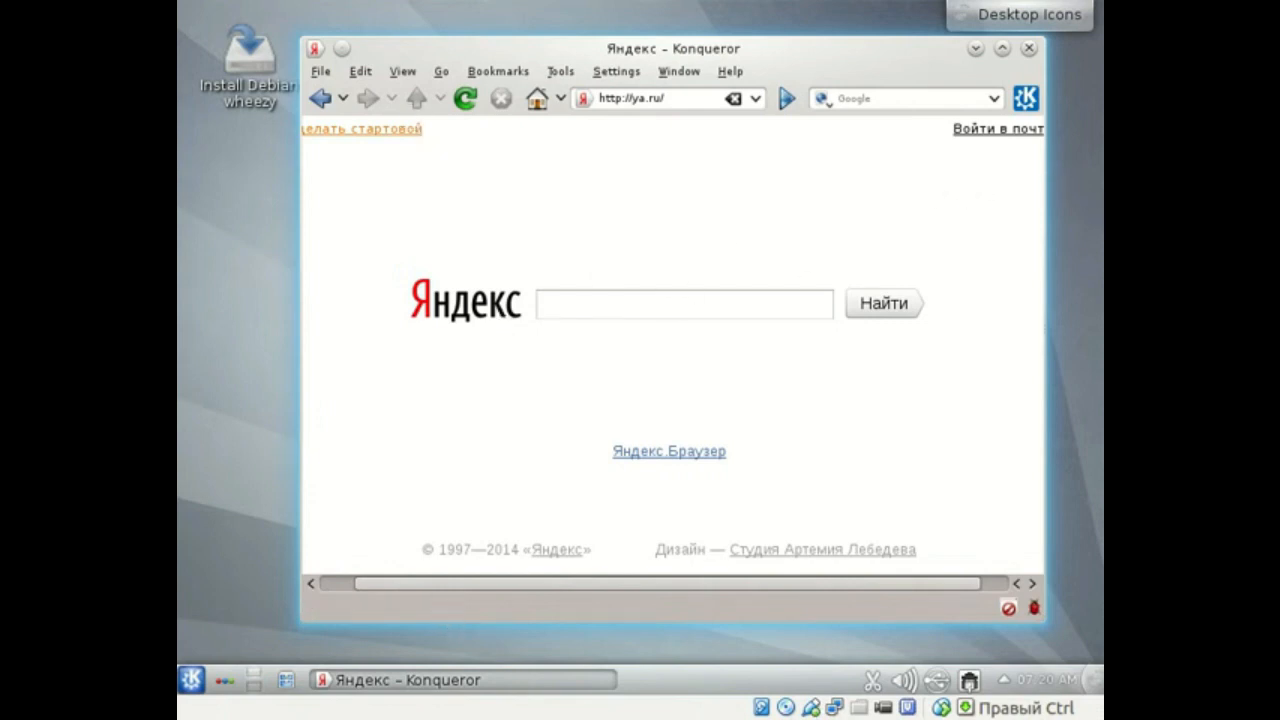
{"action": "left_click_drag", "start_coordinate": [434, 592], "coordinate": [486, 586]}
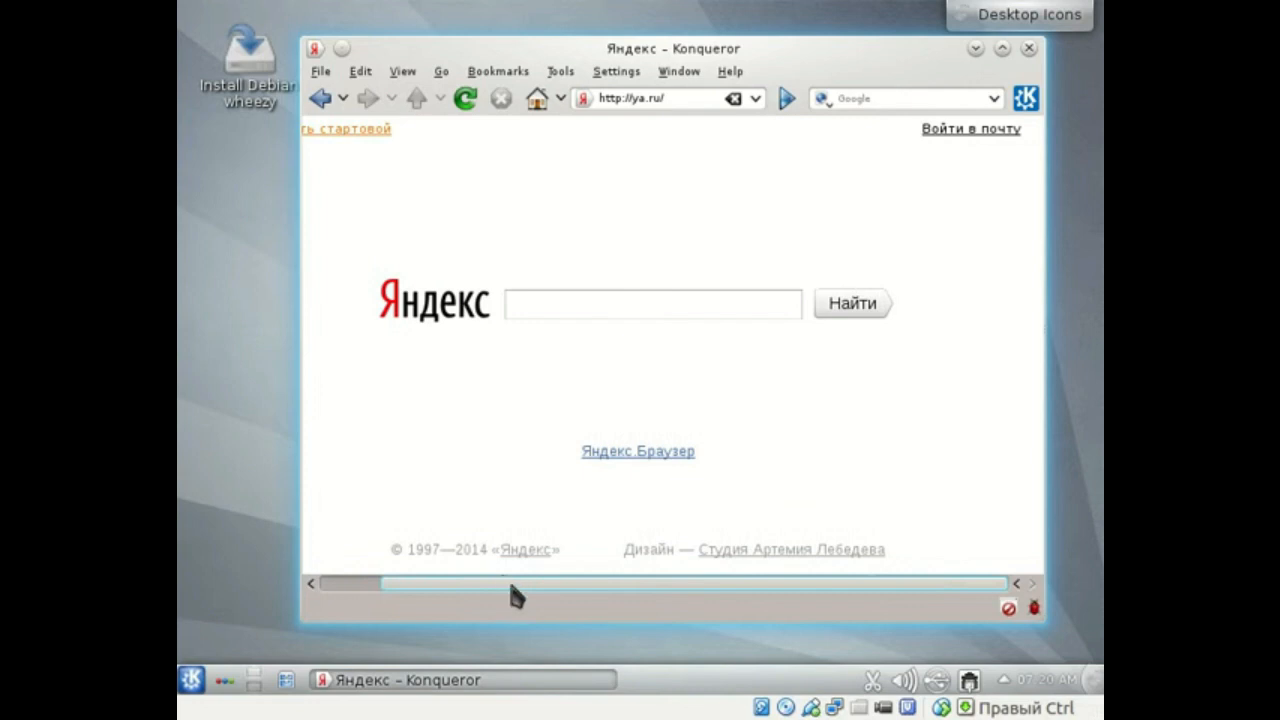
{"action": "left_click_drag", "start_coordinate": [510, 588], "coordinate": [551, 597]}
{"action": "left_click_drag", "start_coordinate": [691, 584], "coordinate": [608, 600]}
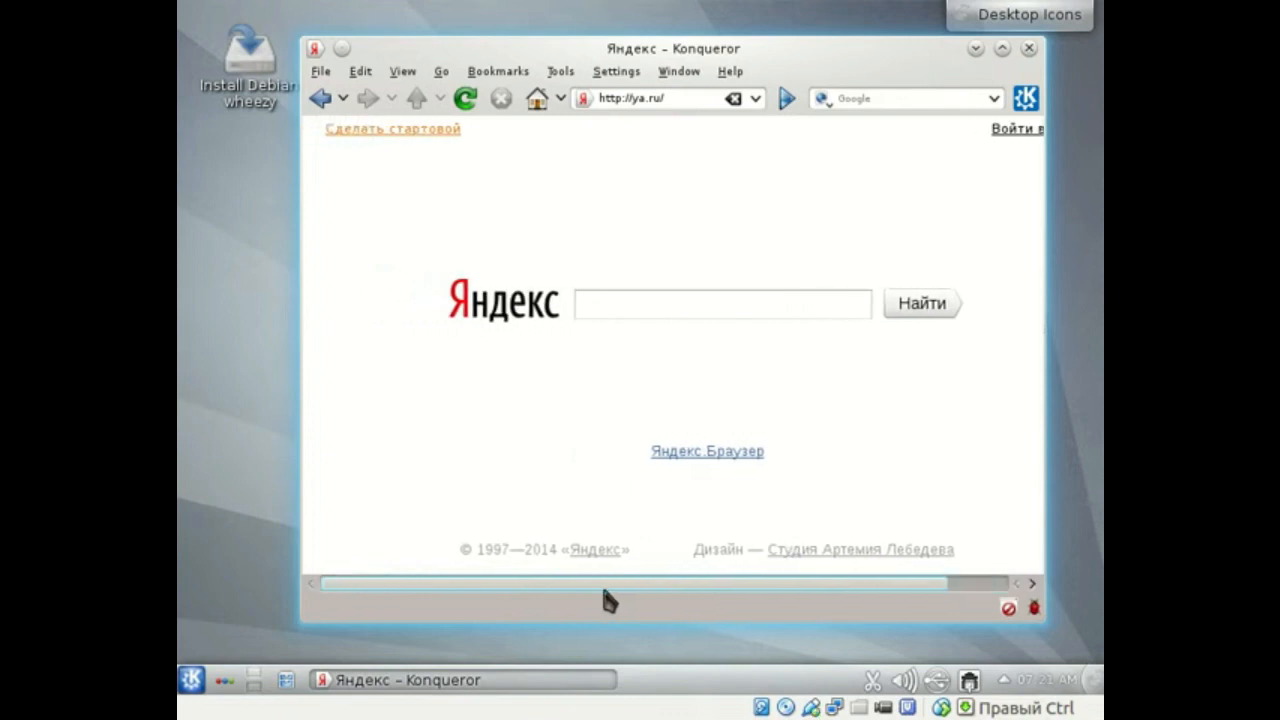
{"action": "left_click", "coordinate": [695, 464]}
{"action": "mouse_move", "coordinate": [568, 588]}
{"action": "left_mouse_down"}
{"action": "mouse_move", "coordinate": [628, 590]}
{"action": "mouse_move", "coordinate": [568, 590]}
{"action": "left_mouse_up"}
{"action": "left_click_drag", "start_coordinate": [880, 50], "coordinate": [823, 68]}
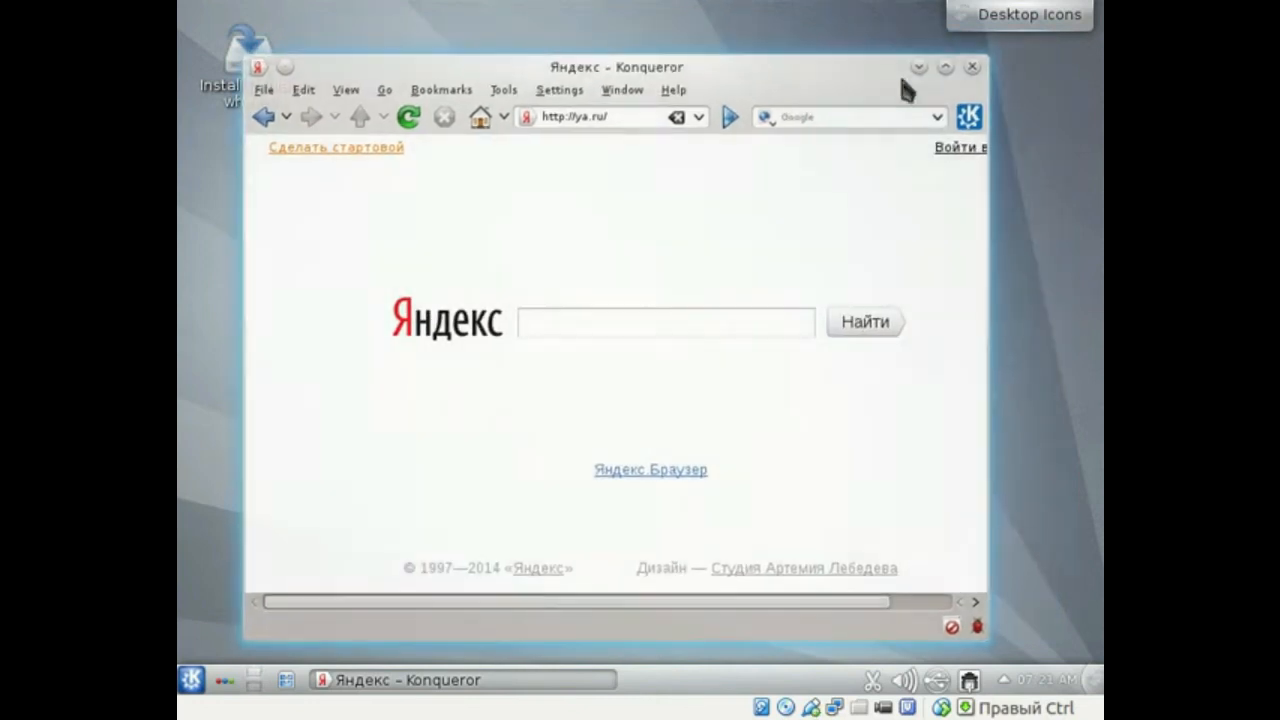
{"action": "key", "text": "alt+F4"}
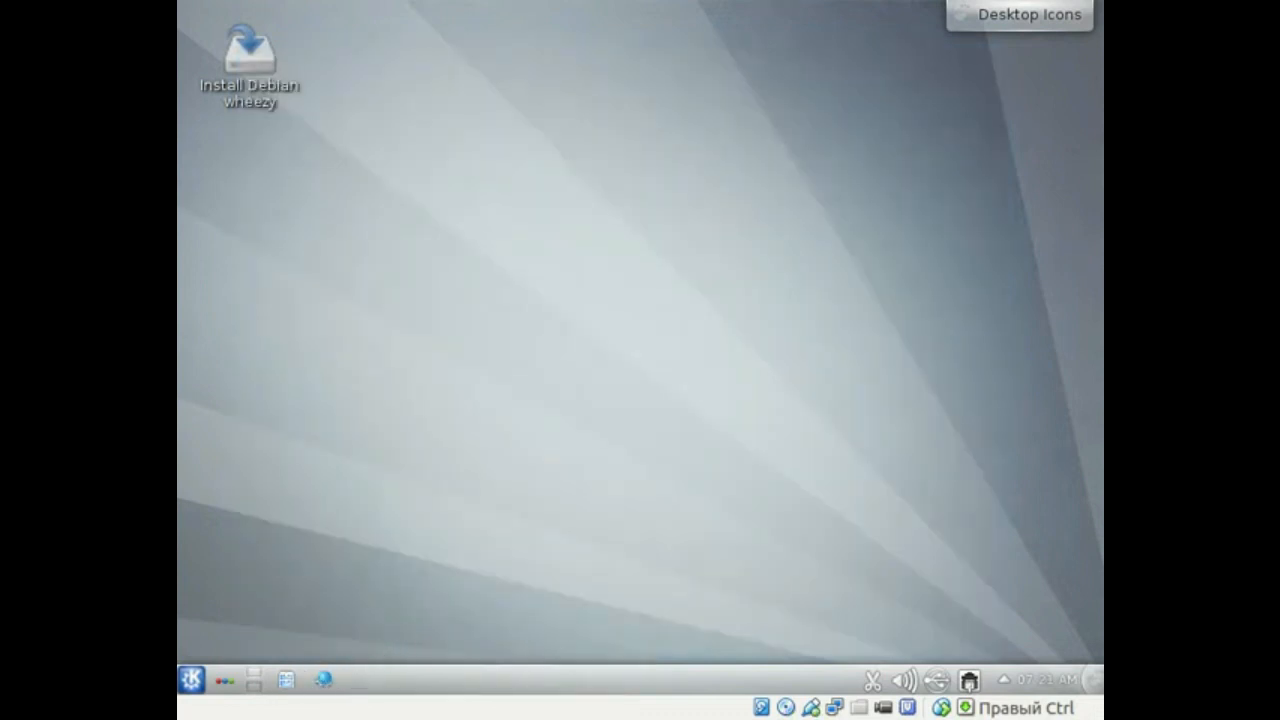
- Open the home folder in the file manager and widen the places sidebar to show full drive names
{"action": "left_click", "coordinate": [286, 680]}
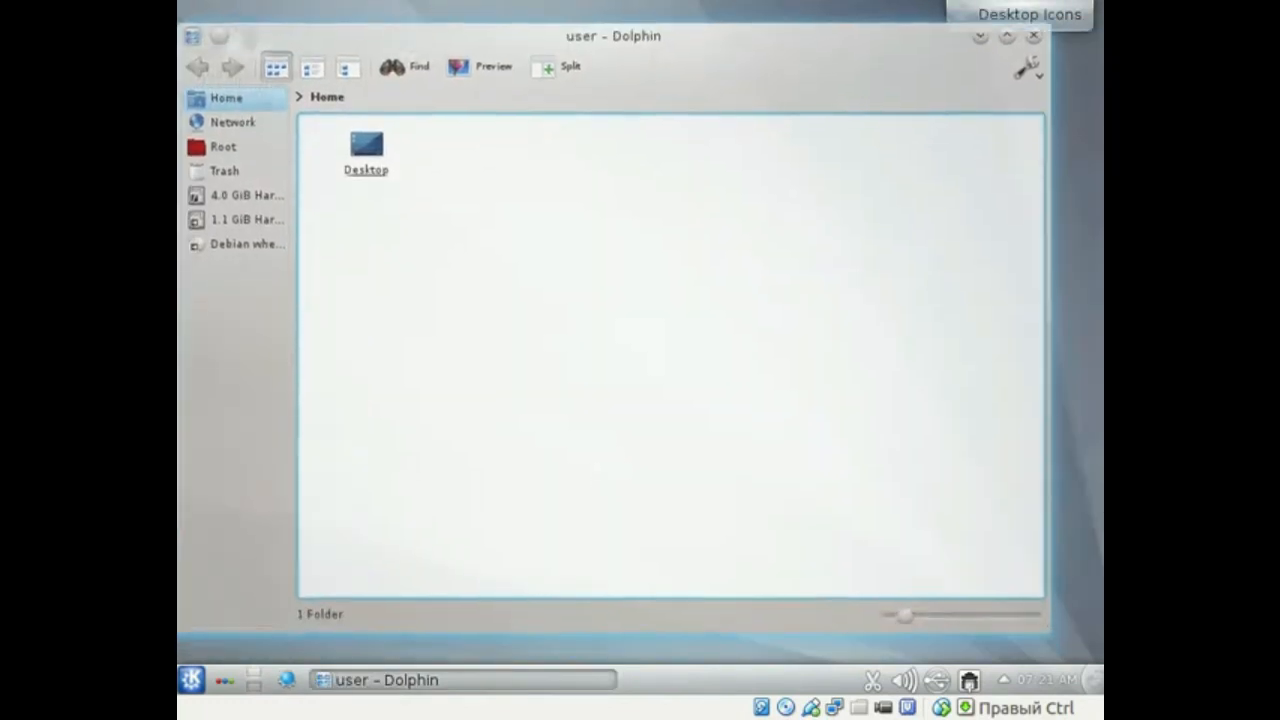
{"action": "mouse_move", "coordinate": [443, 37]}
{"action": "left_mouse_down"}
{"action": "mouse_move", "coordinate": [420, 57]}
{"action": "mouse_move", "coordinate": [422, 29]}
{"action": "mouse_move", "coordinate": [470, 21]}
{"action": "mouse_move", "coordinate": [425, 22]}
{"action": "left_mouse_up"}
{"action": "left_click_drag", "start_coordinate": [309, 258], "coordinate": [468, 258]}
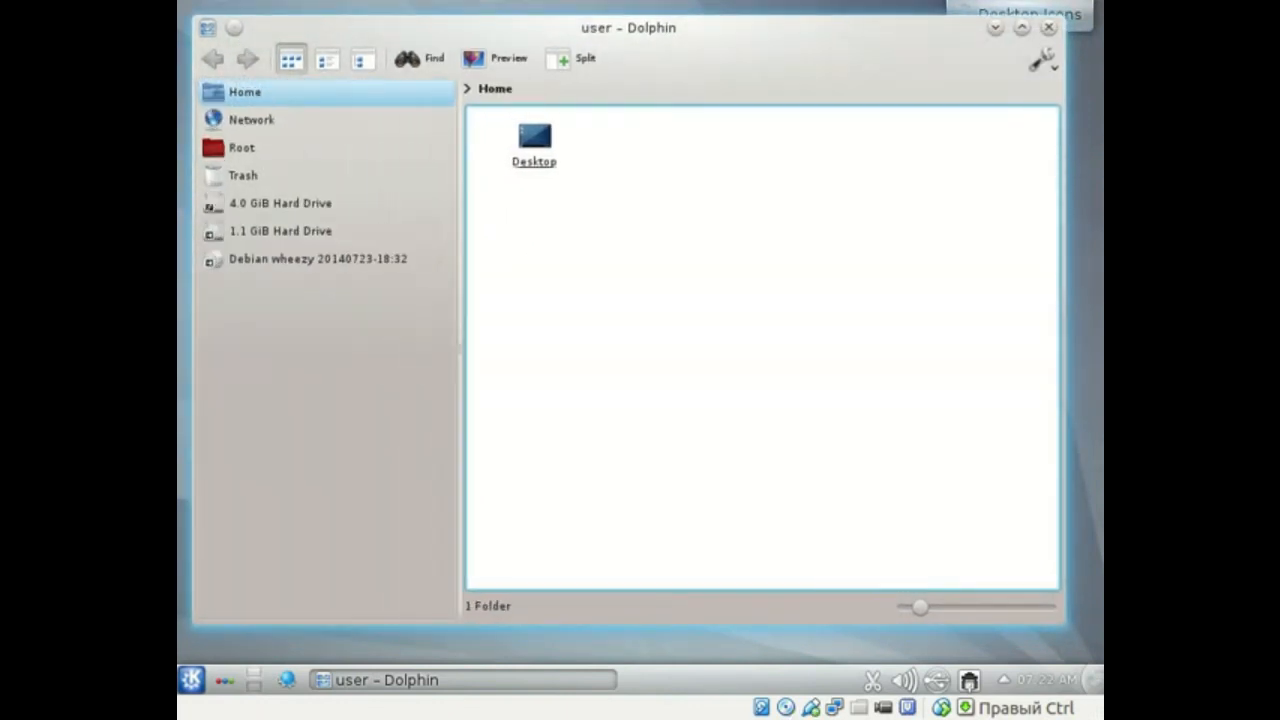
{"action": "left_click_drag", "start_coordinate": [509, 31], "coordinate": [517, 34]}
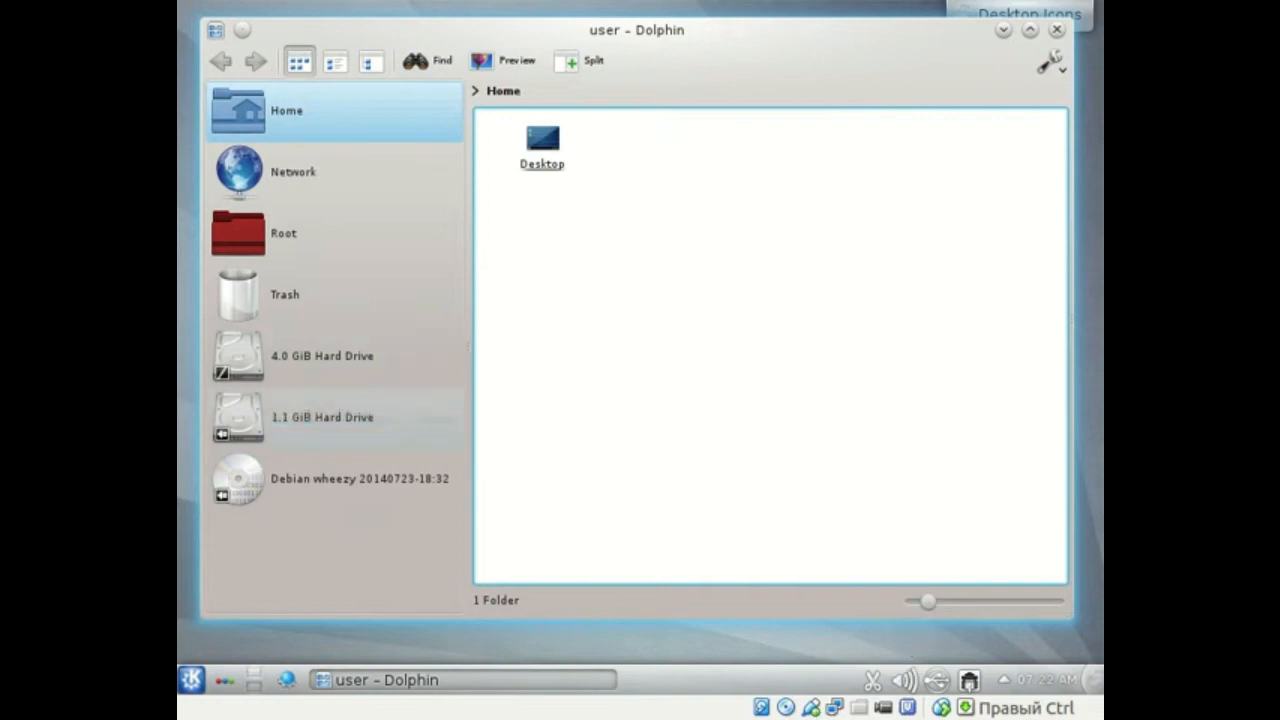
- Open the 4.0 GiB and 1.1 GiB hard drives to view their contents and close the file manager
{"action": "left_click", "coordinate": [360, 378]}
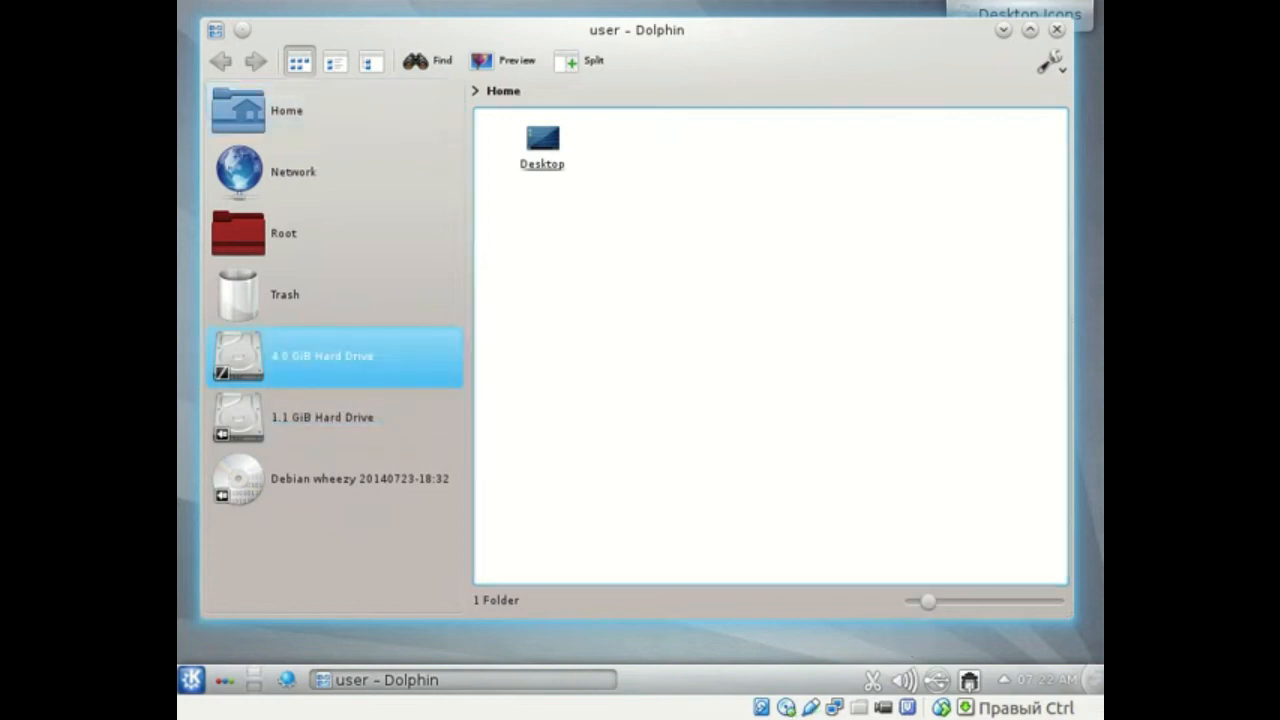
{"action": "left_click", "coordinate": [345, 418]}
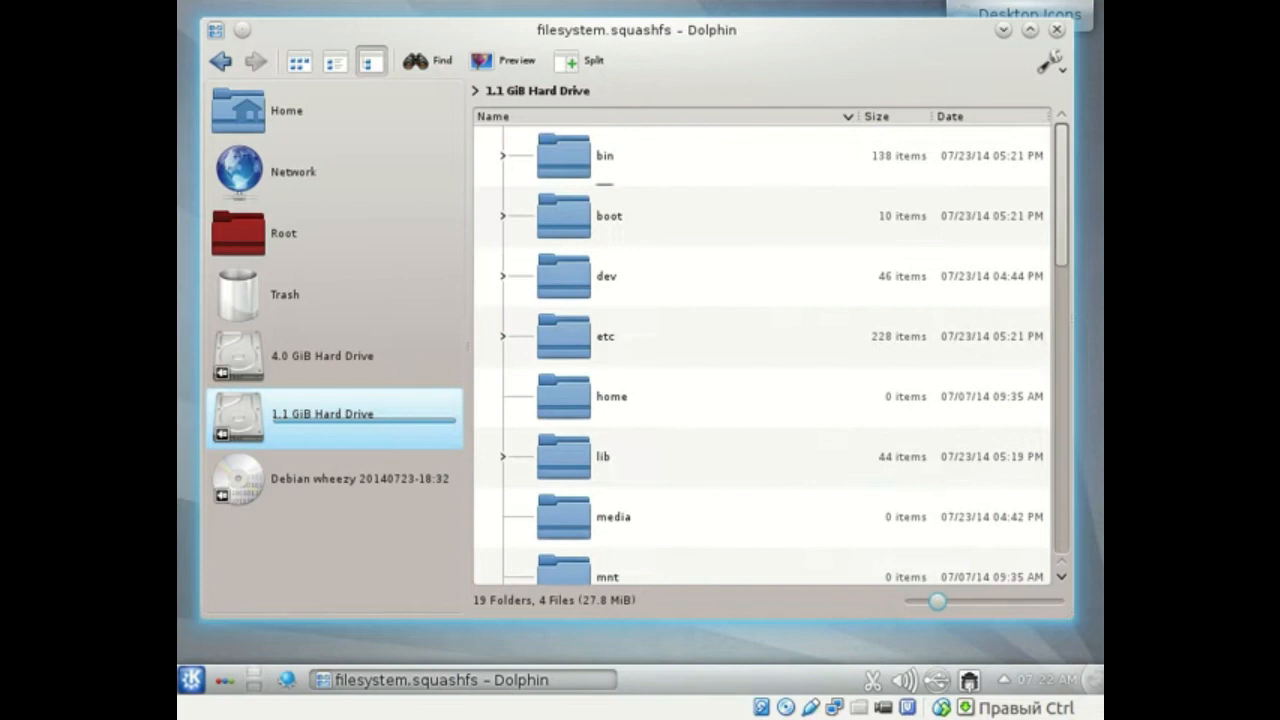
{"action": "key", "text": "ctrl+q"}
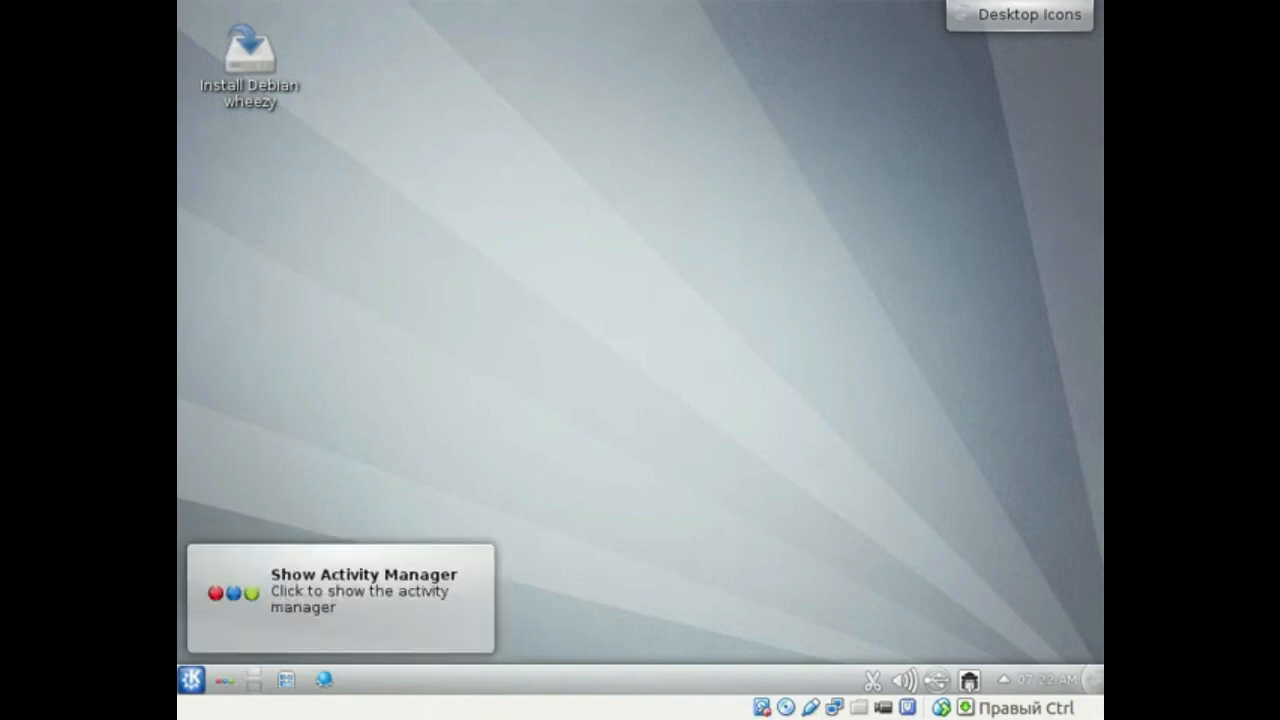
- Browse the application launcher's Applications and Computer sections and open System Settings
{"action": "left_click", "coordinate": [189, 681]}
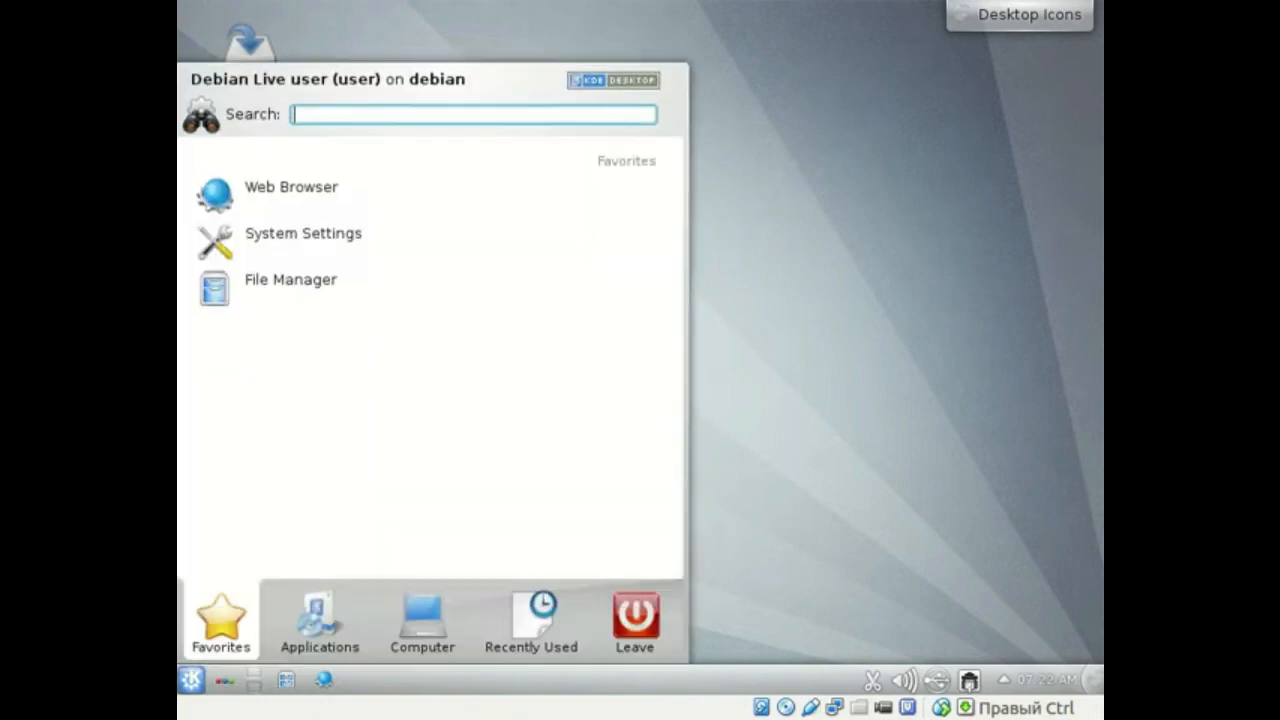
{"action": "left_click", "coordinate": [290, 640]}
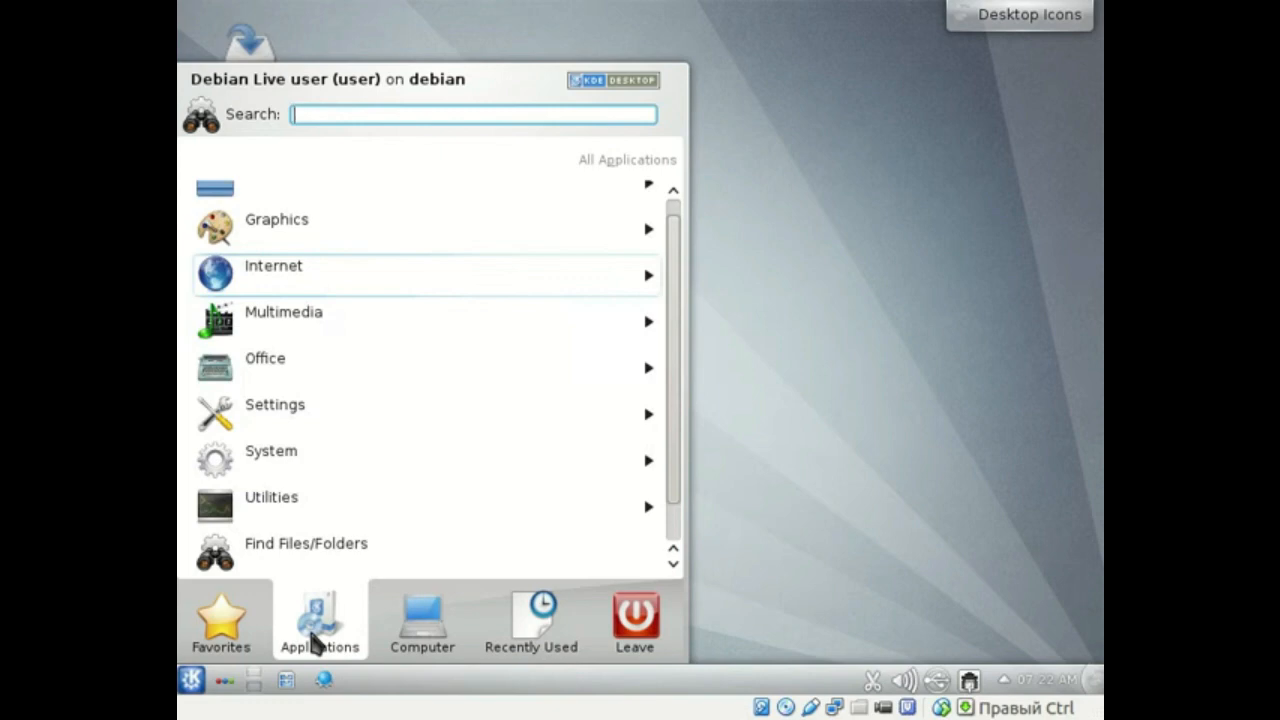
{"action": "left_click", "coordinate": [414, 640]}
{"action": "left_click", "coordinate": [303, 174]}
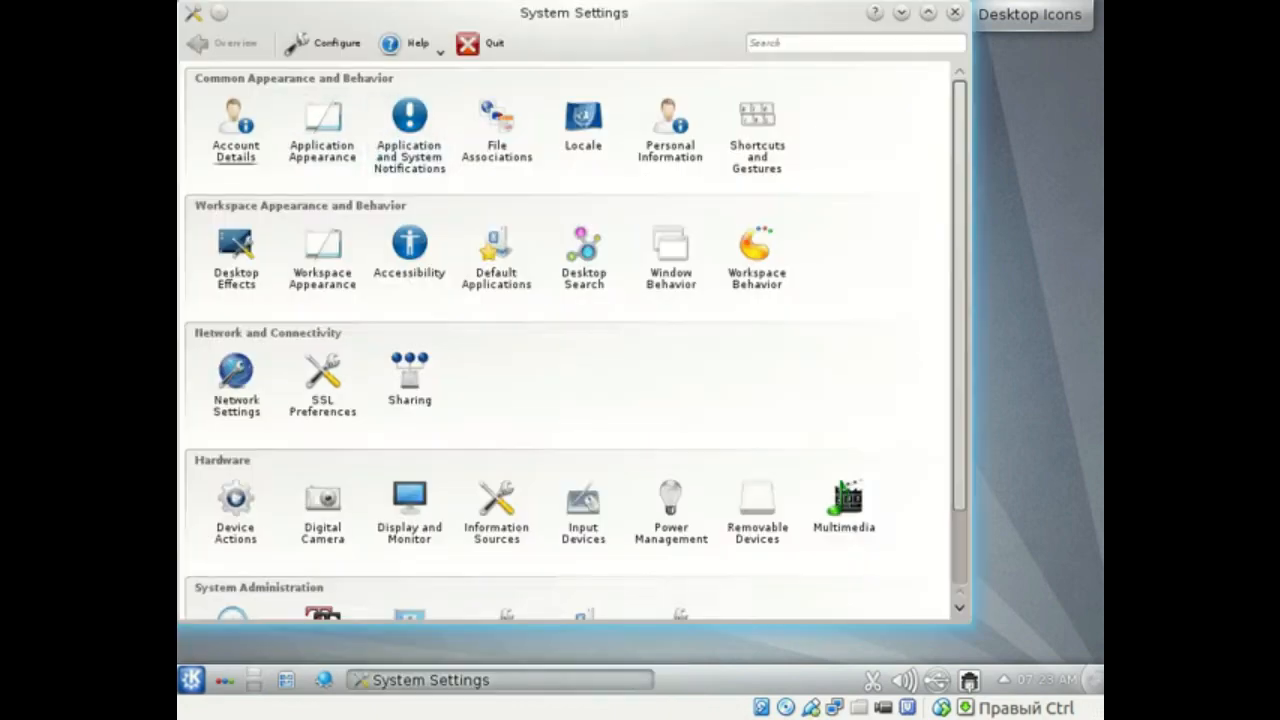
{"action": "left_click_drag", "start_coordinate": [396, 14], "coordinate": [441, 34]}
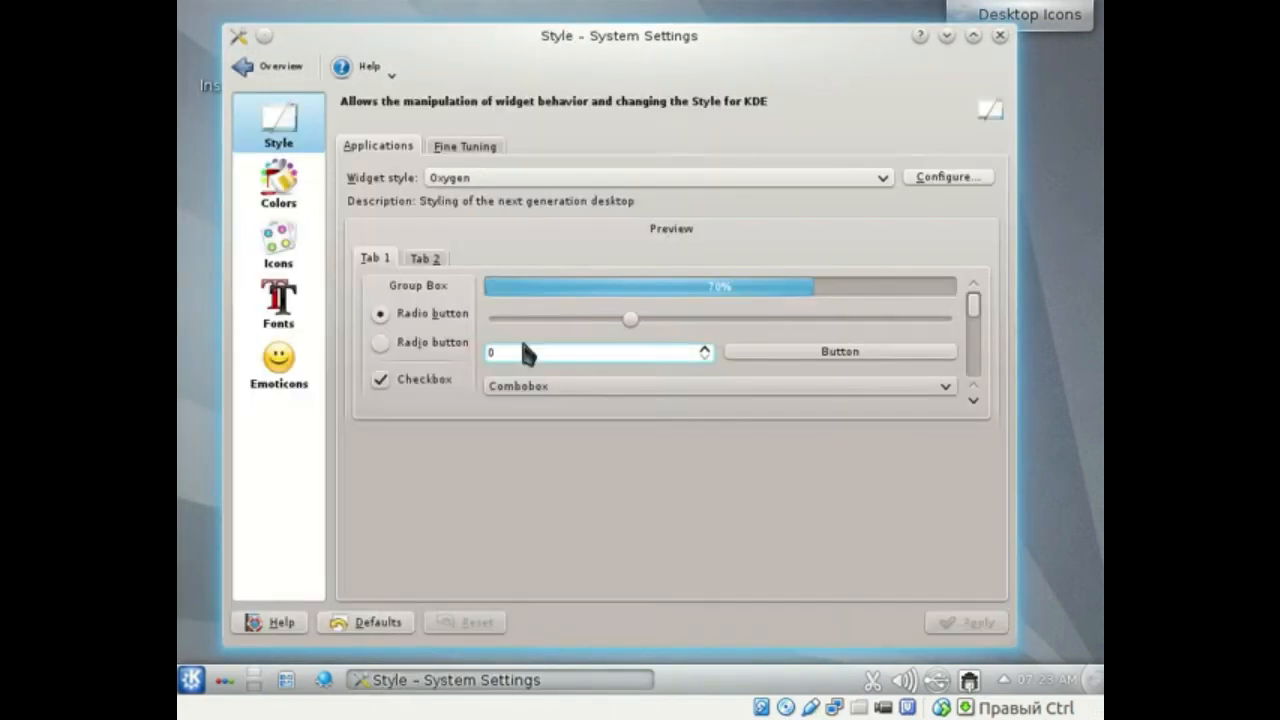
- Try GTK+ Style as the application widget style, switch back to Oxygen, and apply it
{"action": "left_click", "coordinate": [452, 179]}
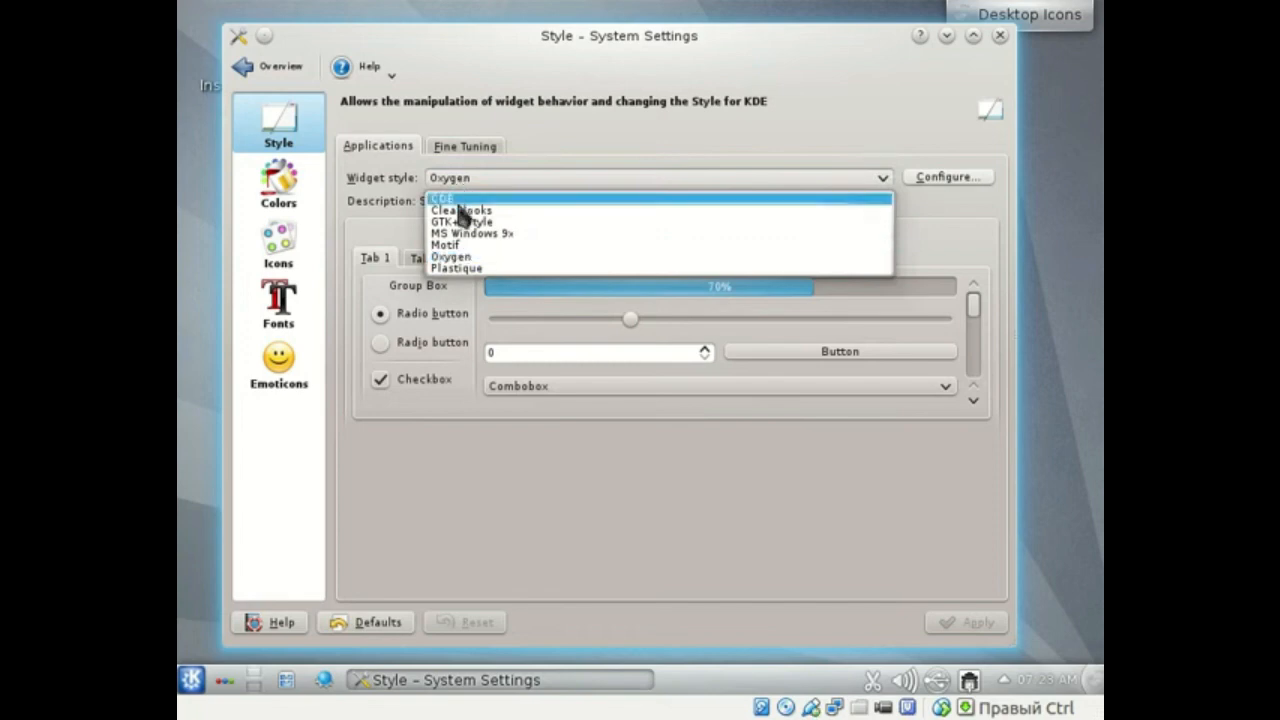
{"action": "left_click", "coordinate": [460, 221]}
{"action": "scroll", "coordinate": [470, 178], "scroll_direction": "down", "scroll_amount": 3}
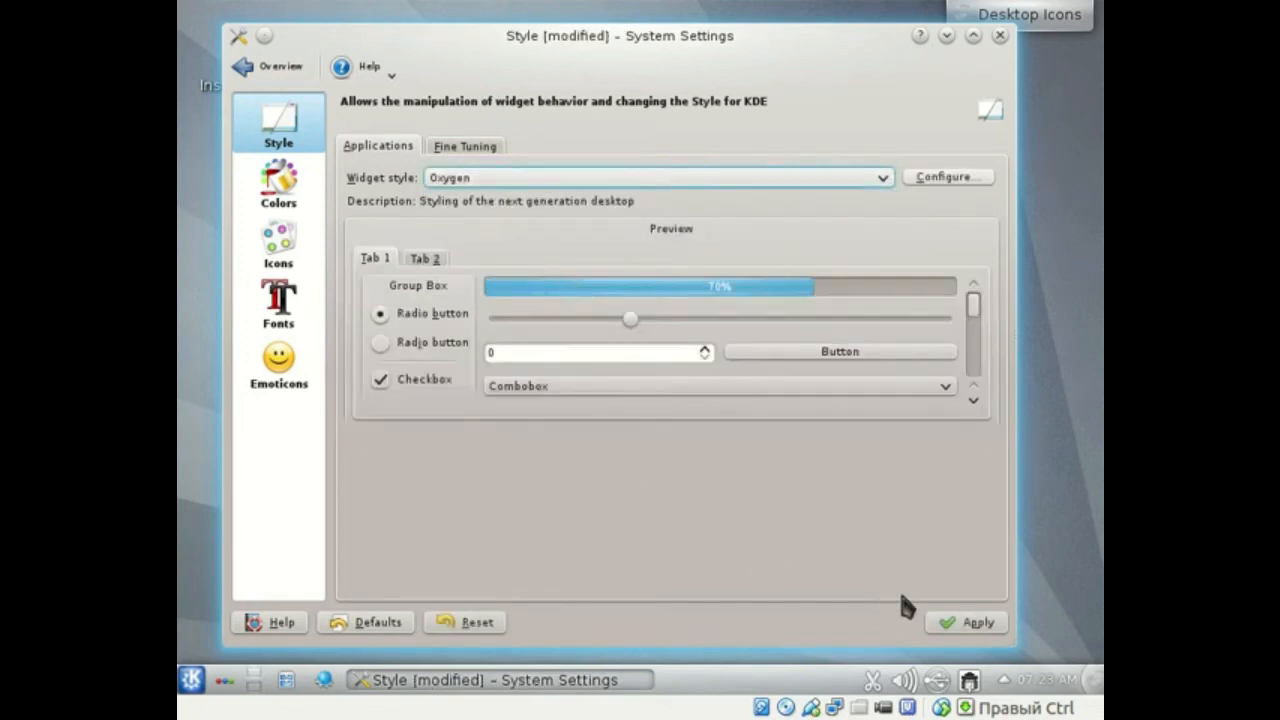
{"action": "left_click", "coordinate": [971, 623]}
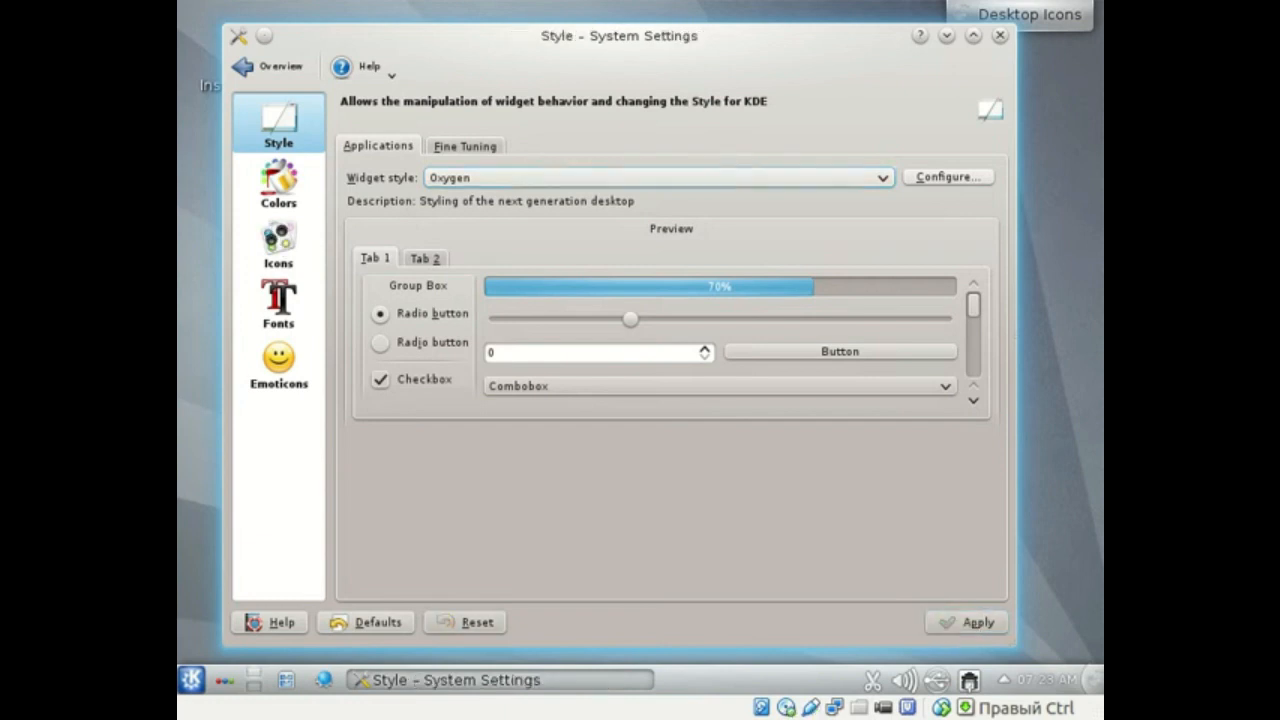
- Try the GNOME icon theme, leave the Icons settings, and return to the System Settings overview
{"action": "left_click", "coordinate": [284, 258]}
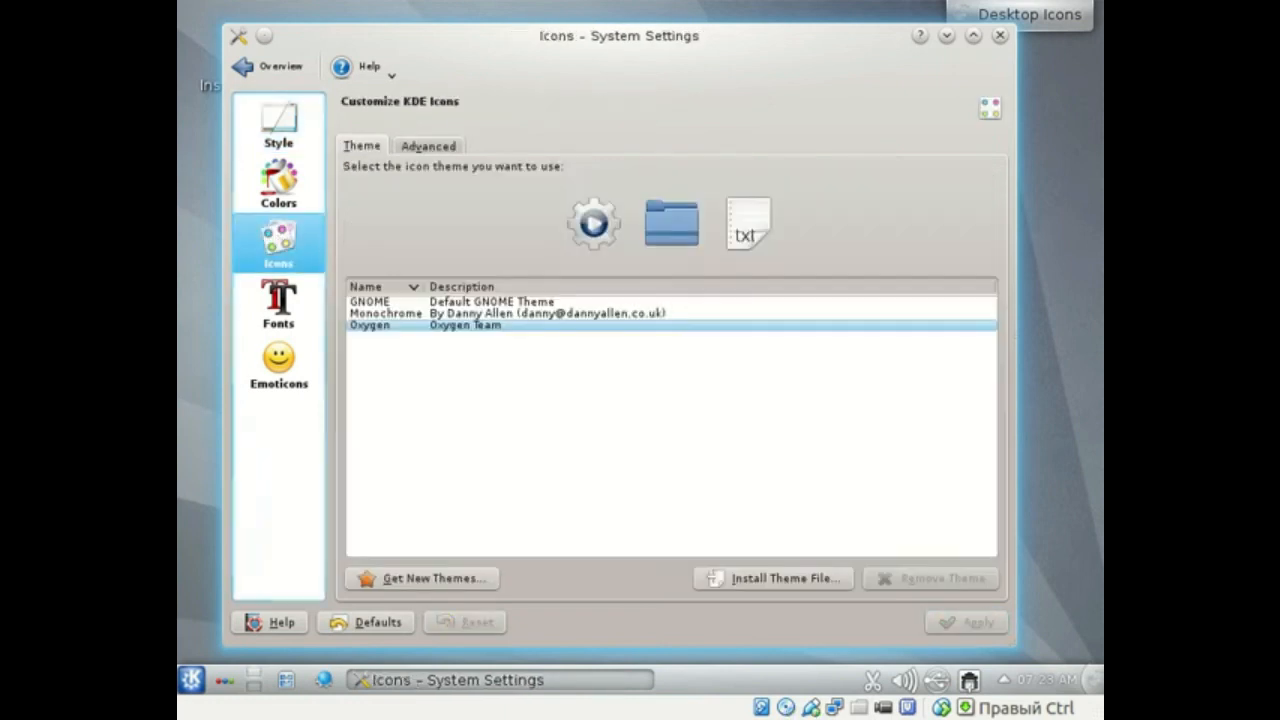
{"action": "left_click", "coordinate": [370, 302]}
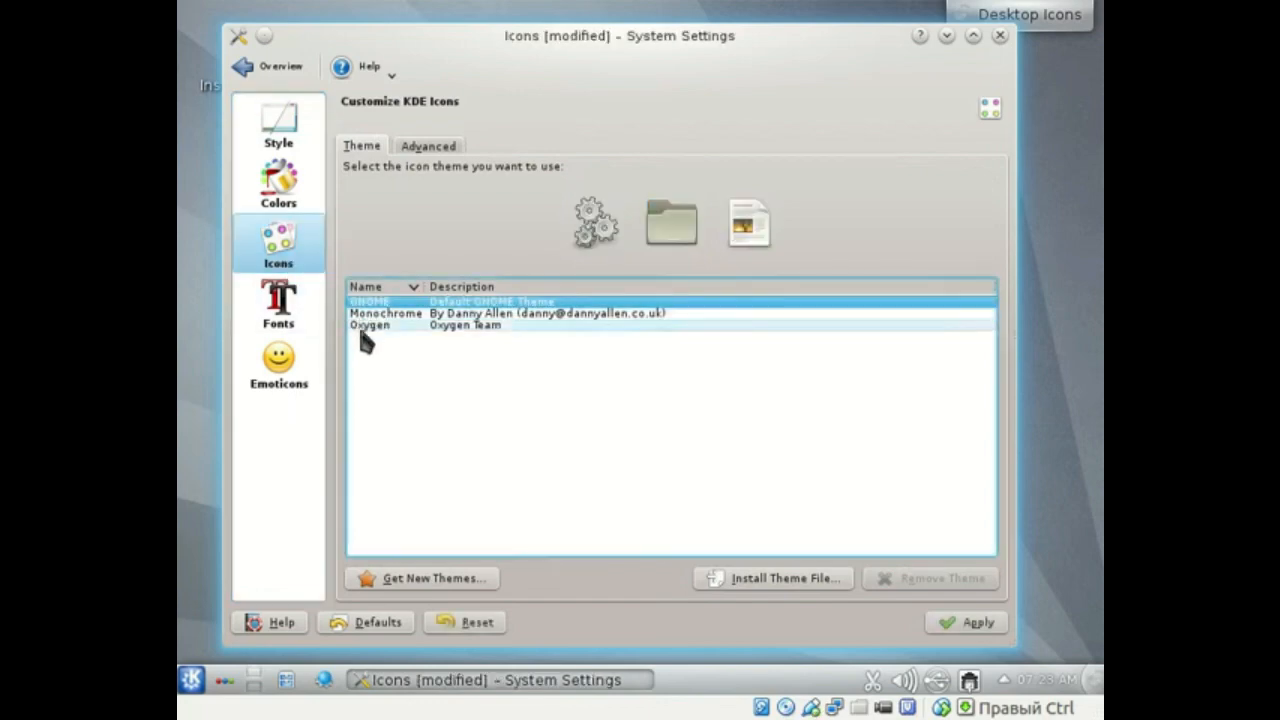
{"action": "left_click", "coordinate": [279, 300]}
{"action": "left_click", "coordinate": [560, 397]}
{"action": "left_click", "coordinate": [265, 66]}
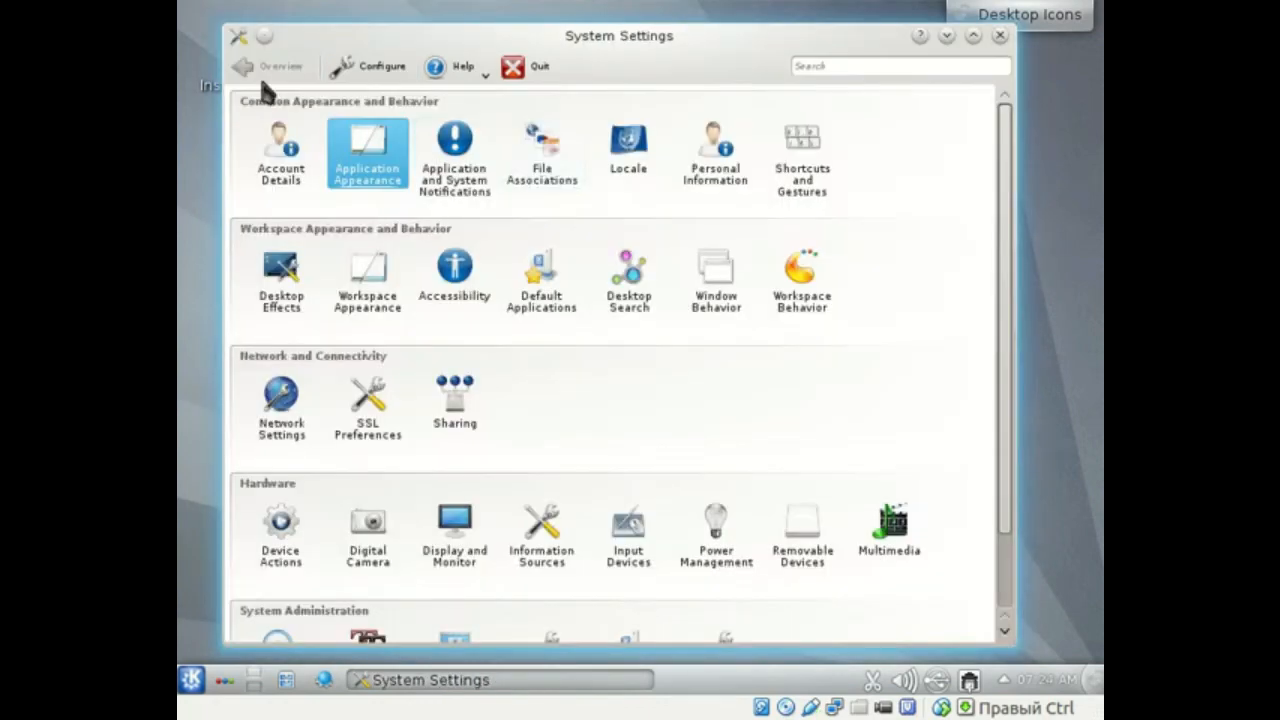
- Disable desktop effects at startup in the Desktop Effects settings and apply the change
{"action": "left_click", "coordinate": [462, 160]}
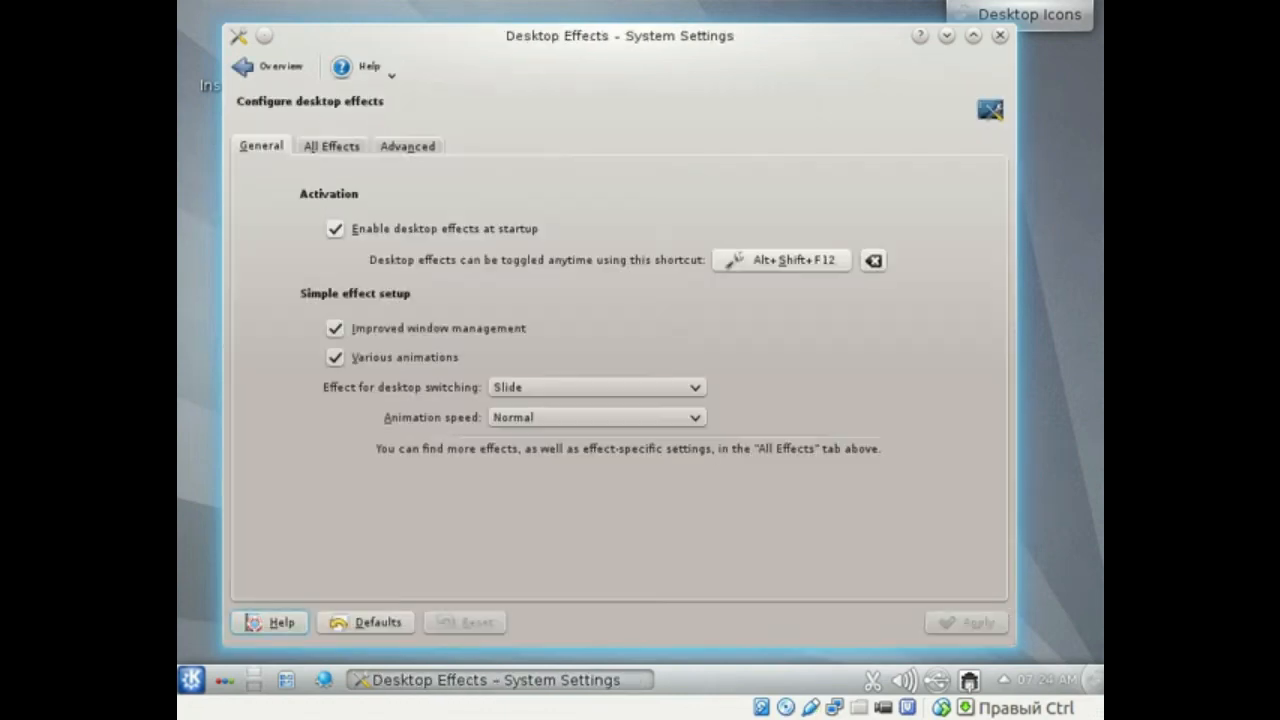
{"action": "left_click", "coordinate": [335, 228]}
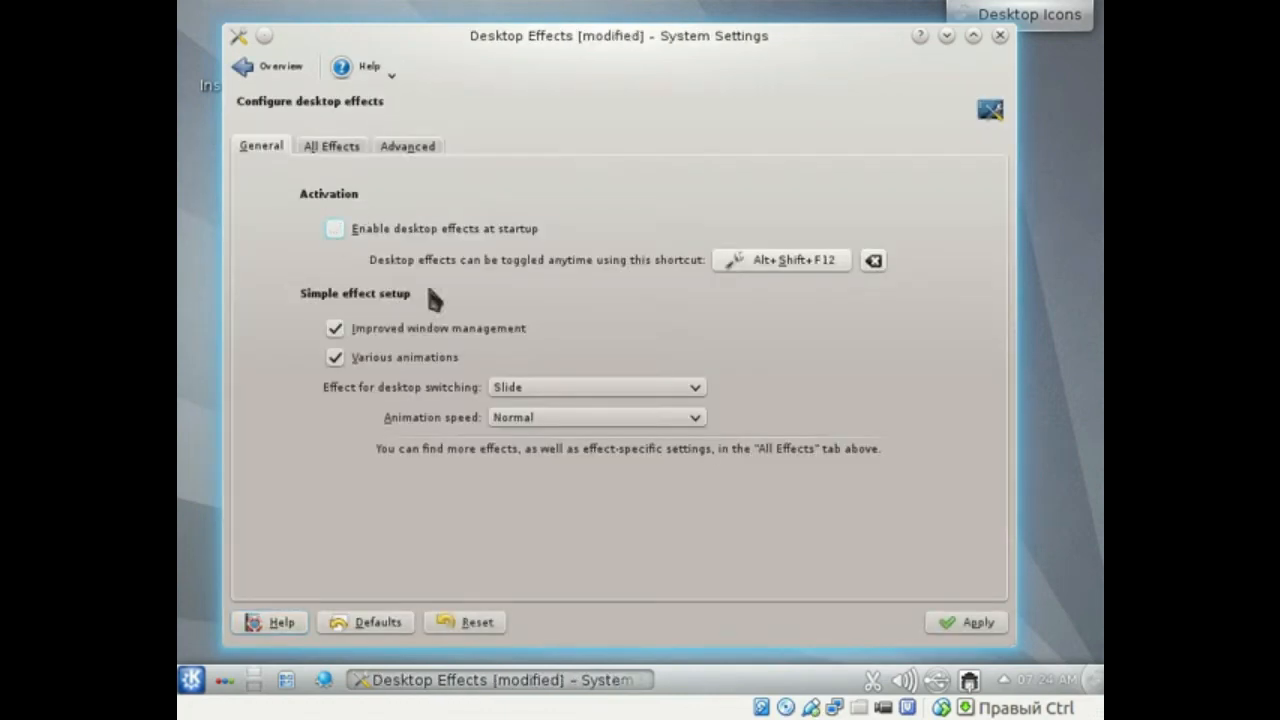
{"action": "left_click", "coordinate": [968, 624]}
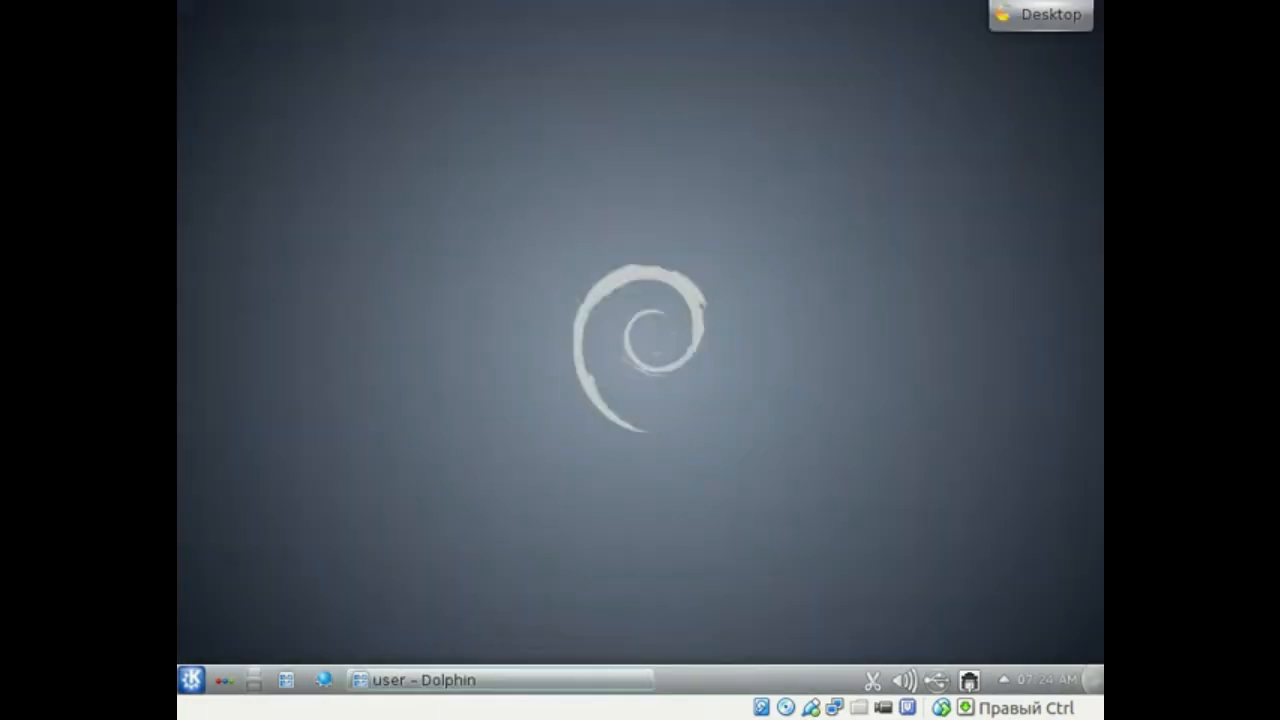
- Show the activity manager from the desktop to view the available activities
{"action": "left_click", "coordinate": [1045, 18]}
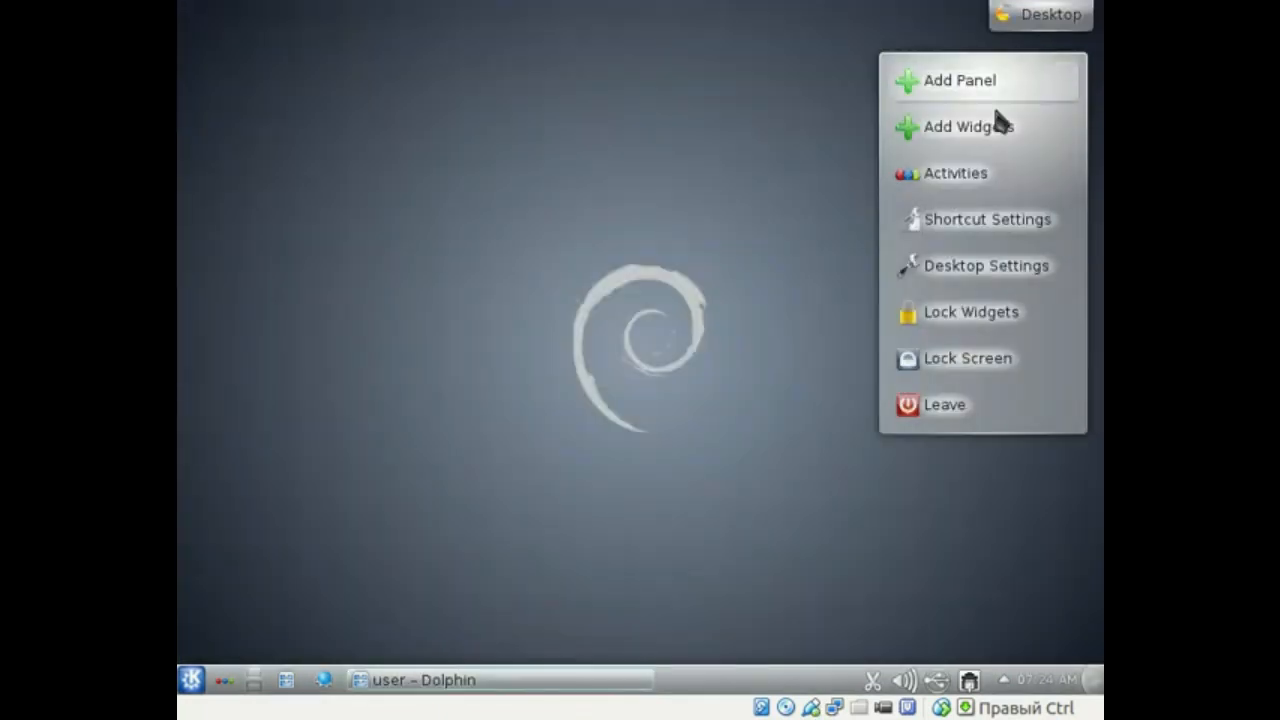
{"action": "left_click", "coordinate": [955, 173]}
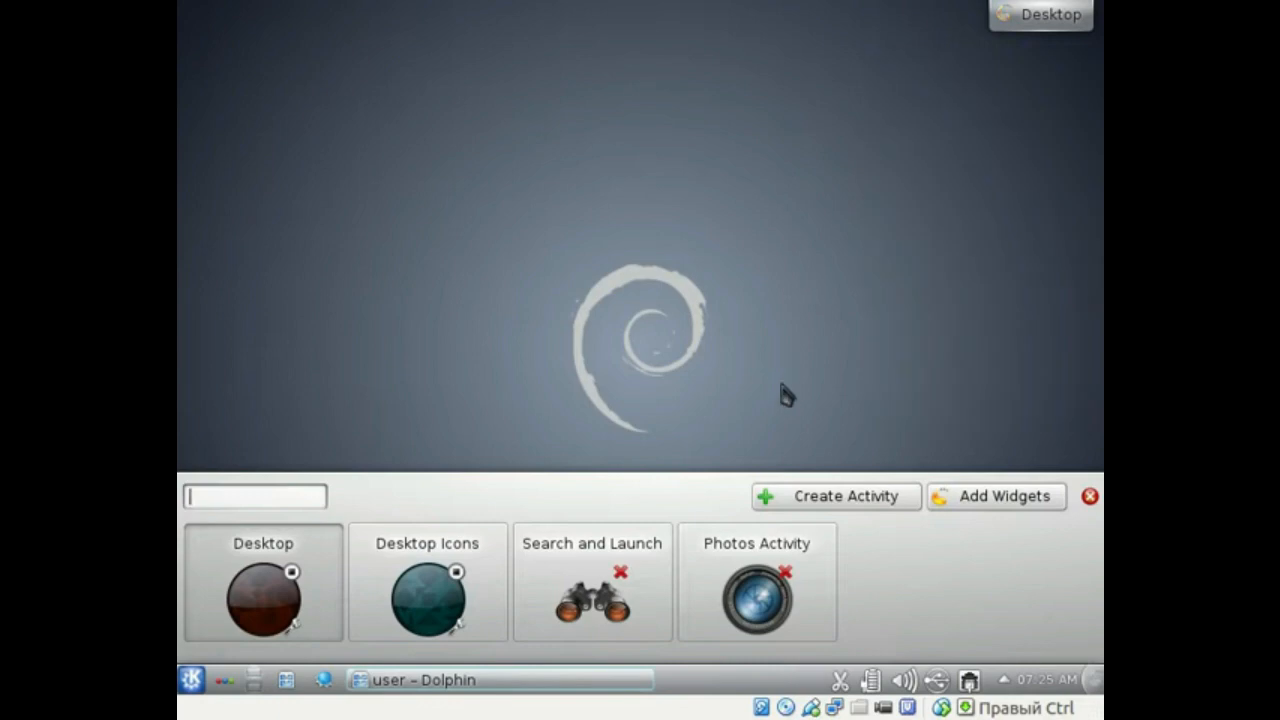
- Look through the available desktop widgets and switch to the Desktop Icons activity
{"action": "left_click", "coordinate": [997, 496]}
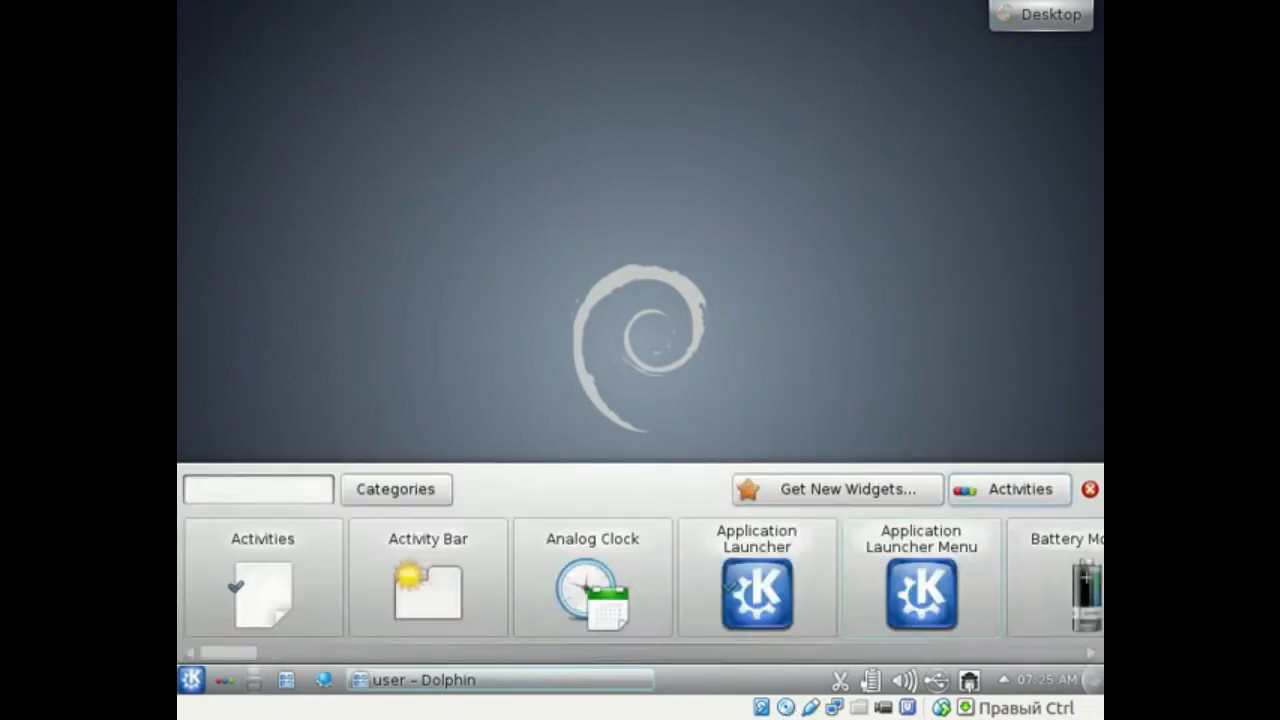
{"action": "mouse_move", "coordinate": [921, 590]}
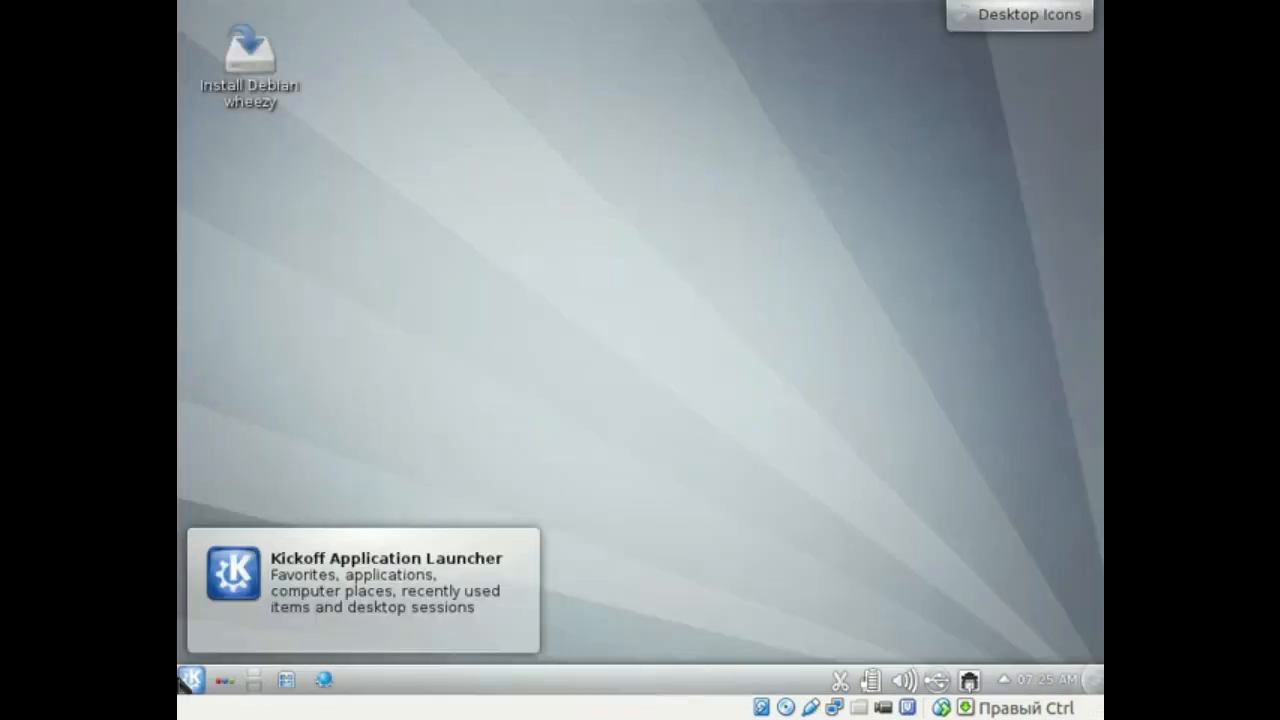
- Browse the launcher's application categories, including Debian > Applications > Accessibility, and return to the All Applications list
{"action": "left_click", "coordinate": [191, 684]}
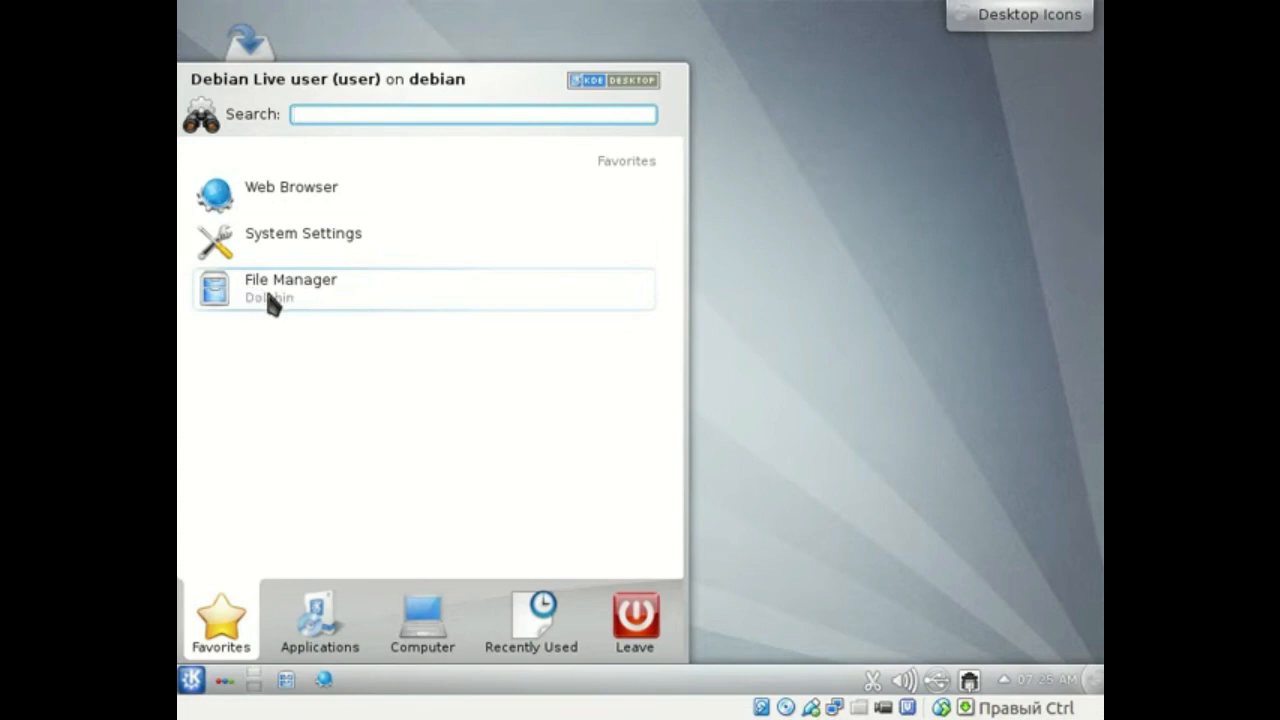
{"action": "mouse_move", "coordinate": [312, 618]}
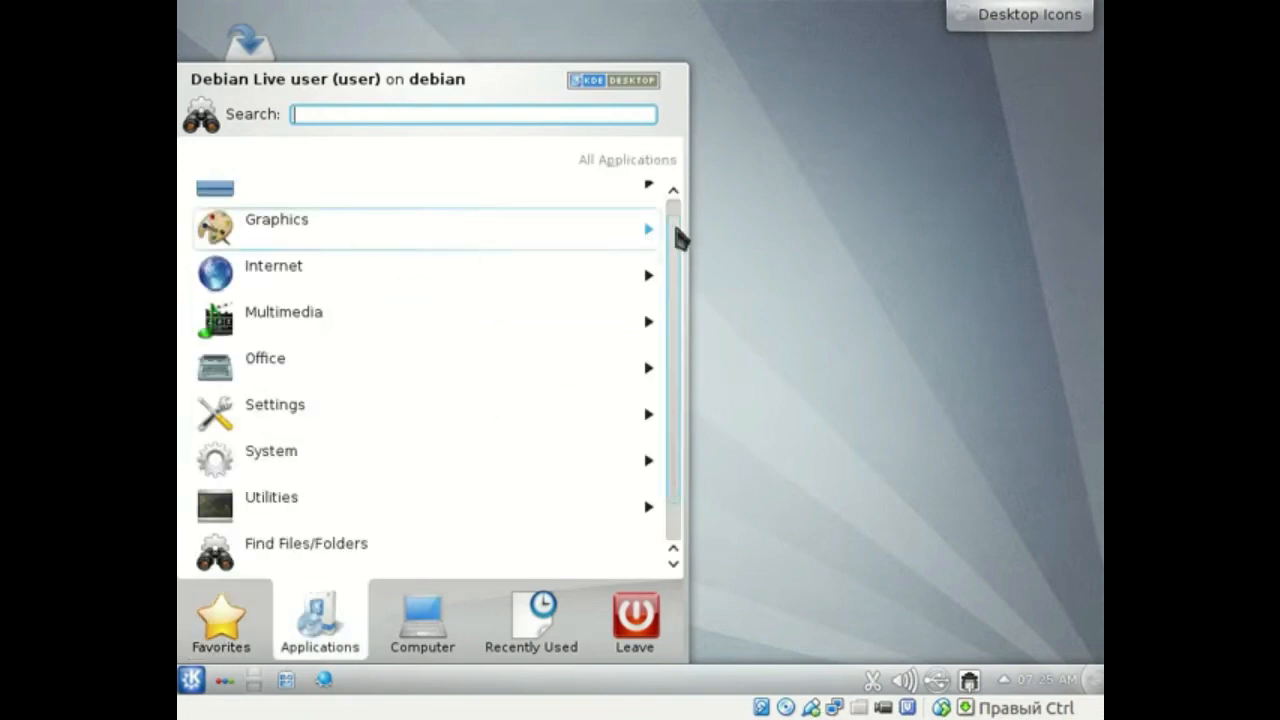
{"action": "left_click_drag", "start_coordinate": [678, 238], "coordinate": [680, 206]}
{"action": "left_click", "coordinate": [263, 200]}
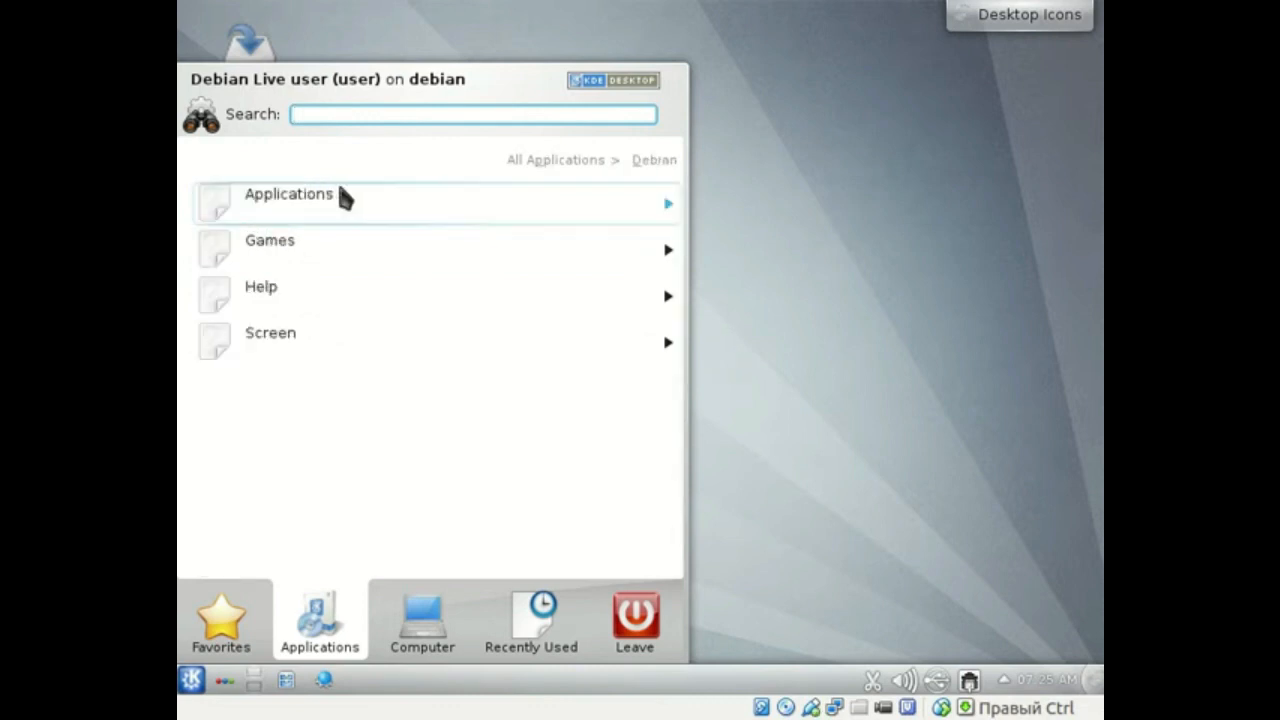
{"action": "left_click", "coordinate": [447, 195]}
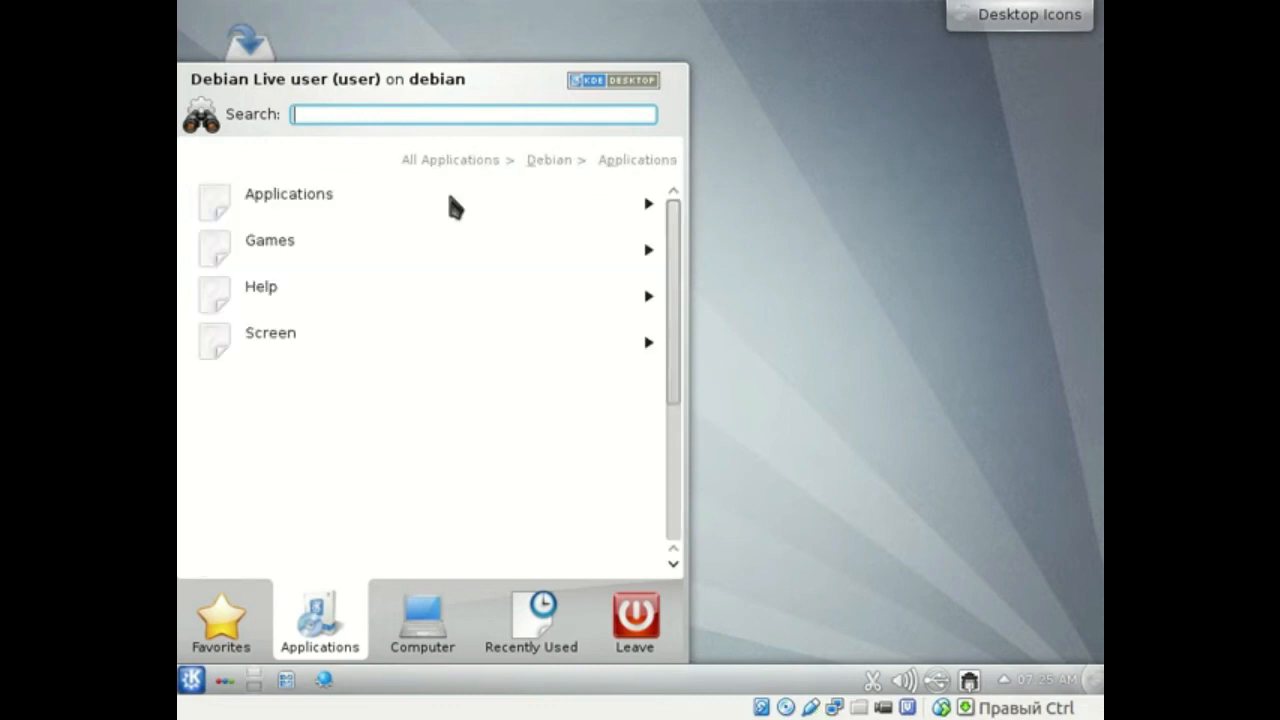
{"action": "left_click", "coordinate": [395, 243]}
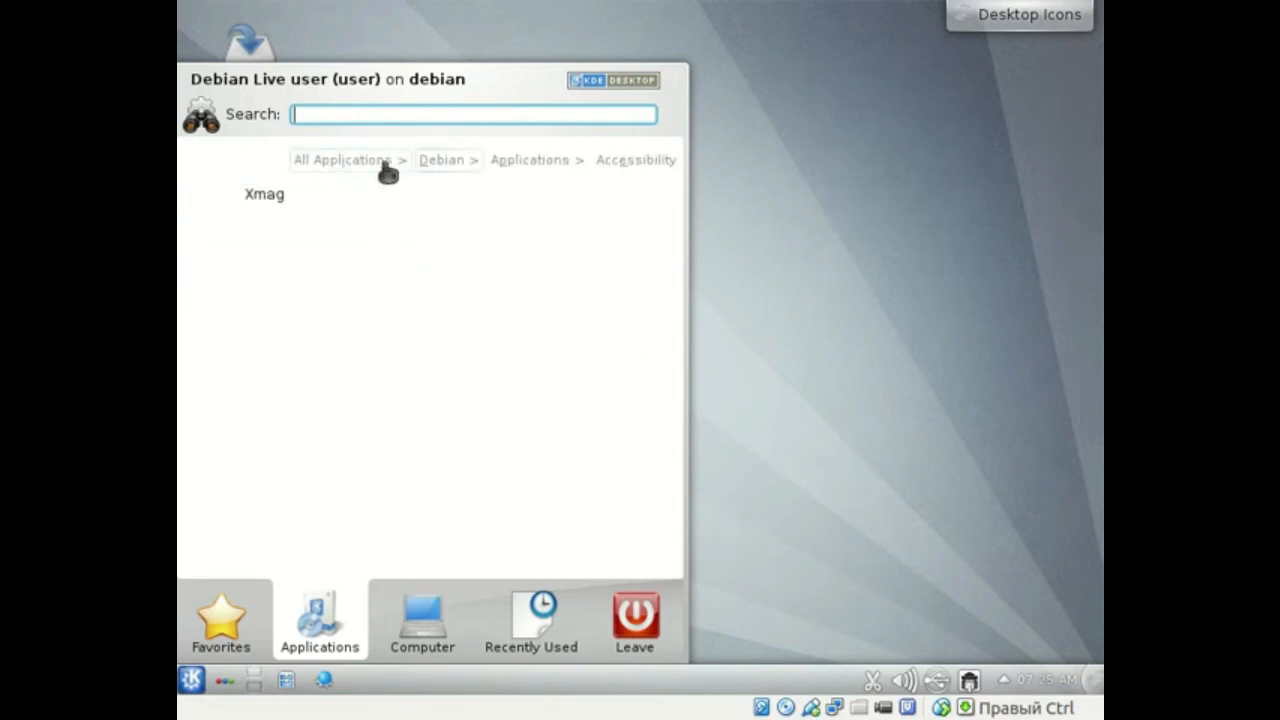
{"action": "left_click", "coordinate": [350, 160]}
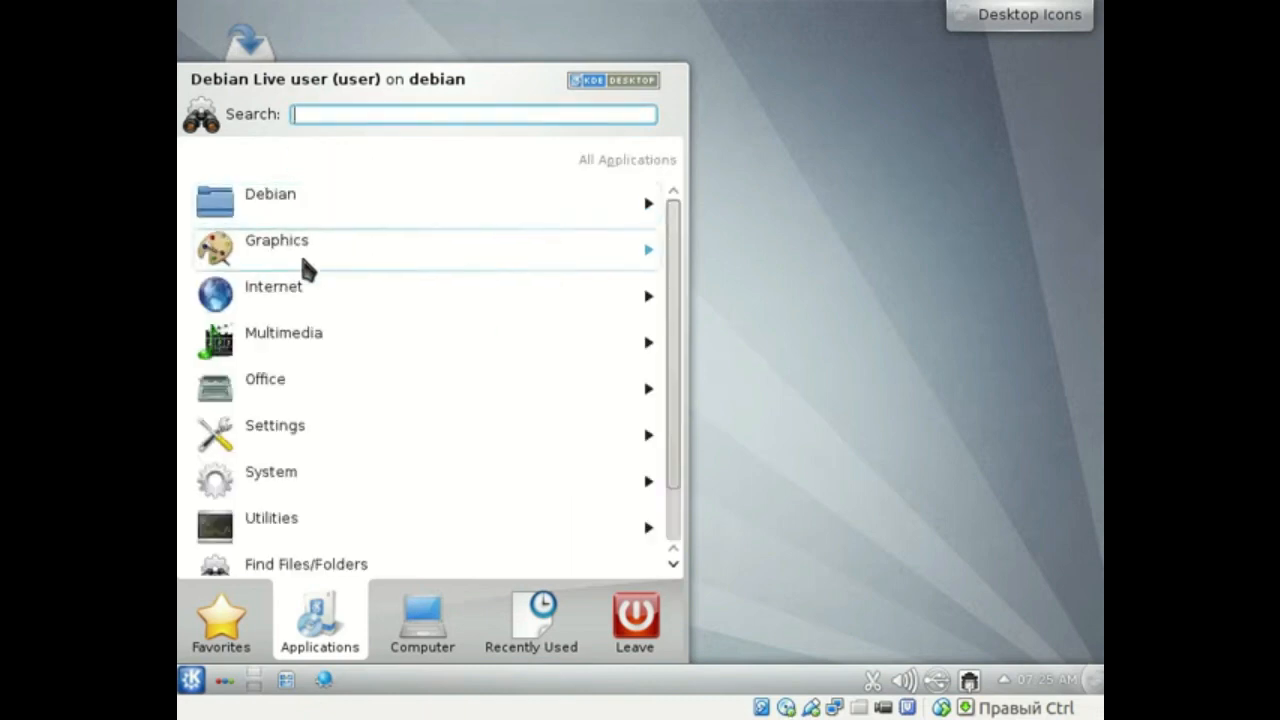
{"action": "scroll", "coordinate": [258, 555], "scroll_direction": "down", "scroll_amount": 1}
- Delete the Debian submenu in the KDE Menu Editor and close the editor, saving the change
{"action": "right_click", "coordinate": [191, 679]}
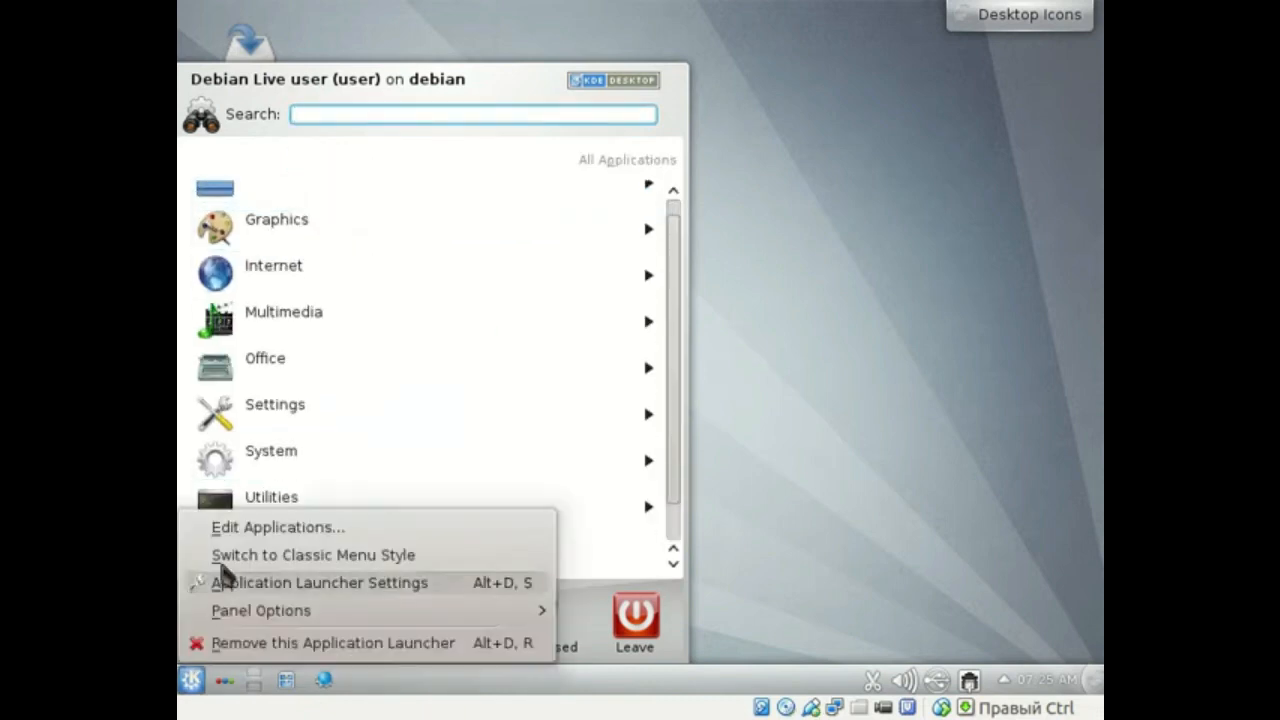
{"action": "left_click", "coordinate": [240, 527]}
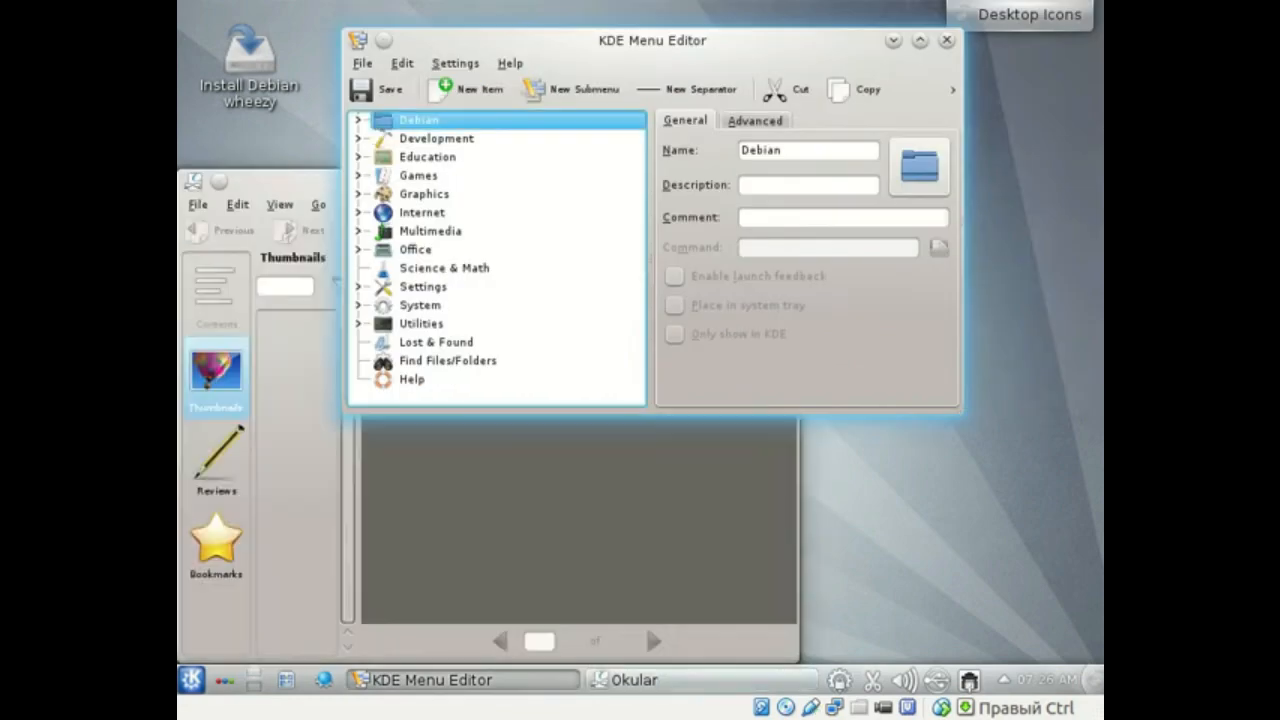
{"action": "key", "text": "Delete"}
{"action": "left_click", "coordinate": [946, 40]}
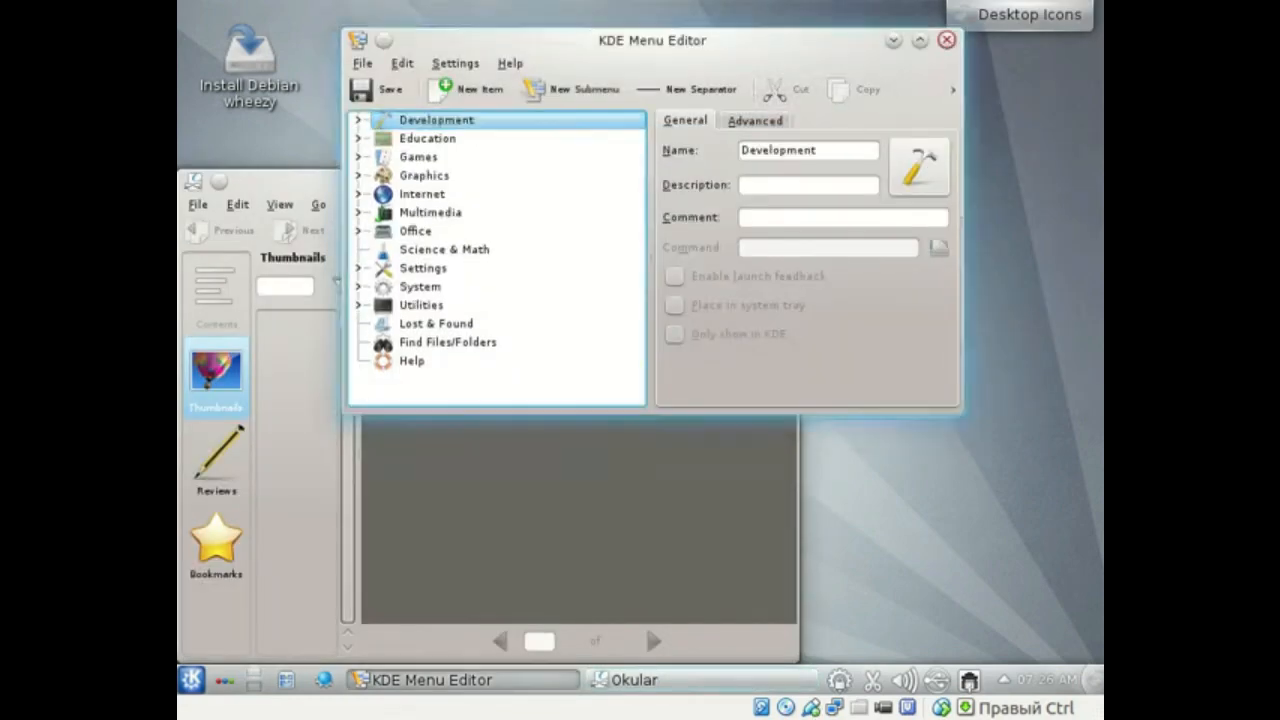
{"action": "left_click", "coordinate": [700, 274]}
- Close the Okular document viewer window
{"action": "left_click", "coordinate": [443, 680]}
{"action": "right_click", "coordinate": [443, 680]}
{"action": "left_click", "coordinate": [460, 648]}
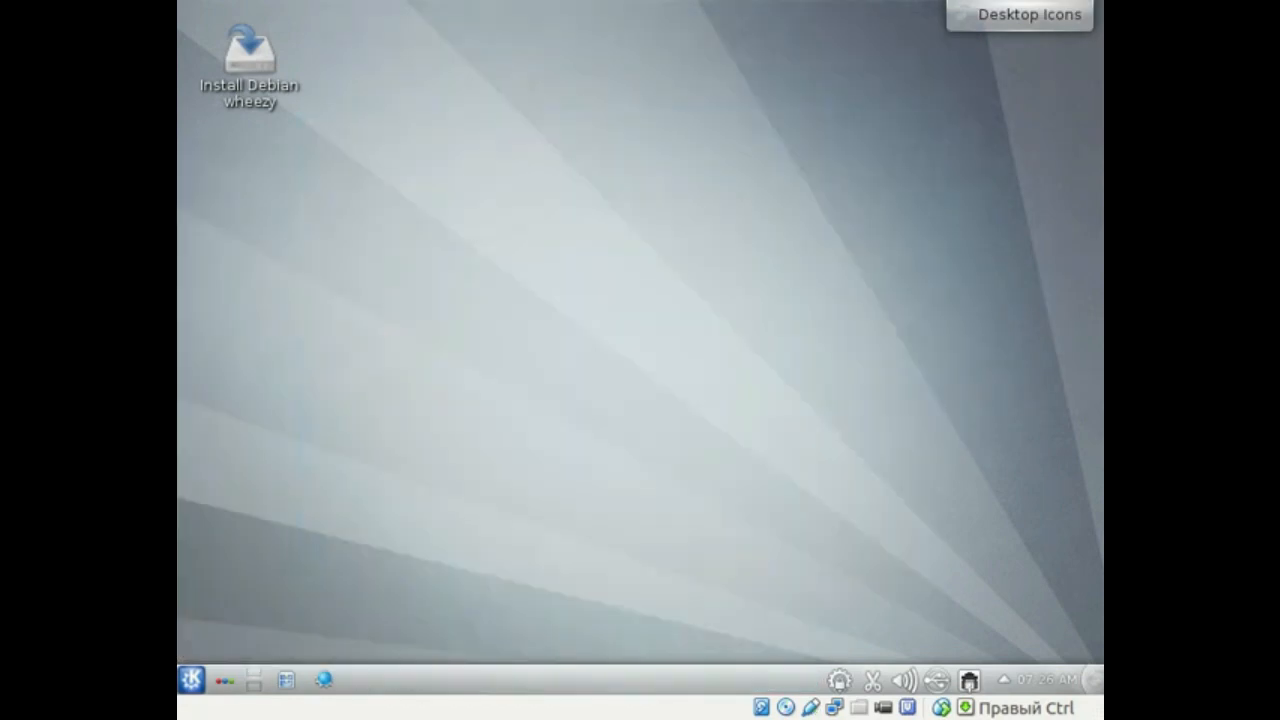
- Check the application categories in the launcher and switch it to the classic menu style
{"action": "left_click", "coordinate": [191, 680]}
{"action": "left_click", "coordinate": [305, 650]}
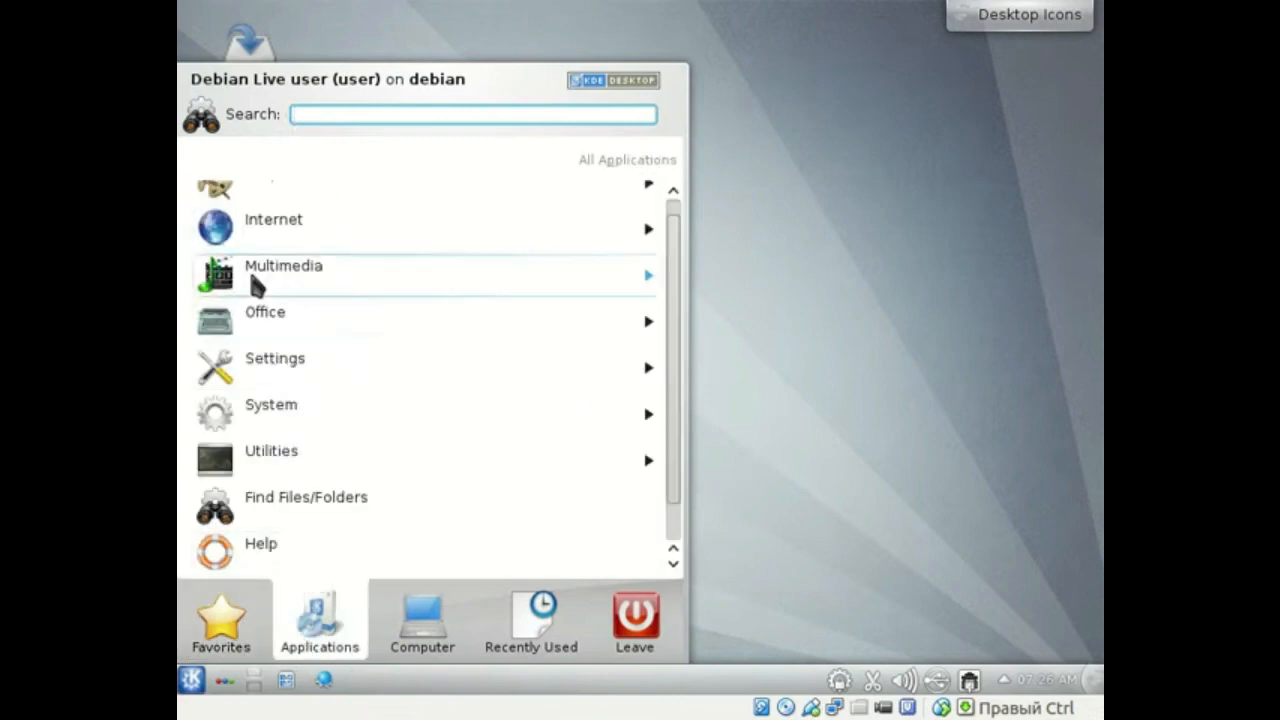
{"action": "left_click", "coordinate": [221, 620]}
{"action": "left_click", "coordinate": [865, 452]}
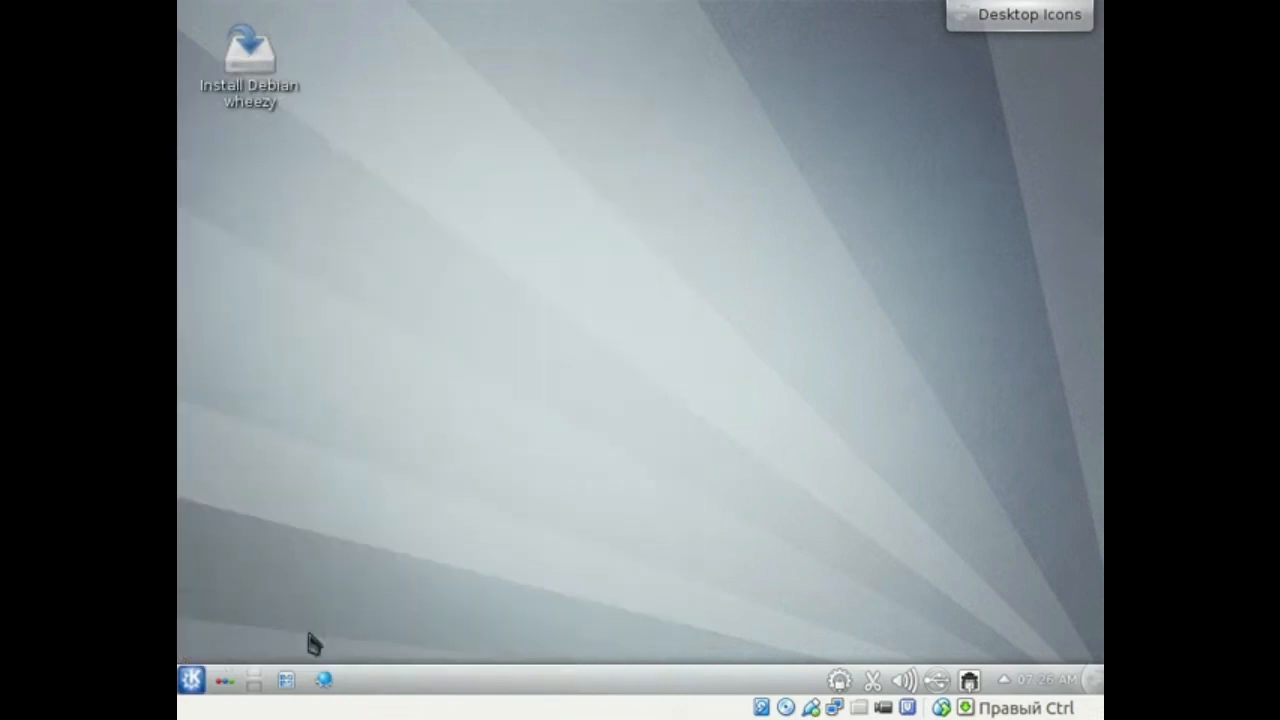
{"action": "right_click", "coordinate": [191, 680]}
{"action": "left_click", "coordinate": [248, 555]}
- Launch the GNU Image Manipulation Program from the Graphics category of the classic menu
{"action": "left_click", "coordinate": [190, 679]}
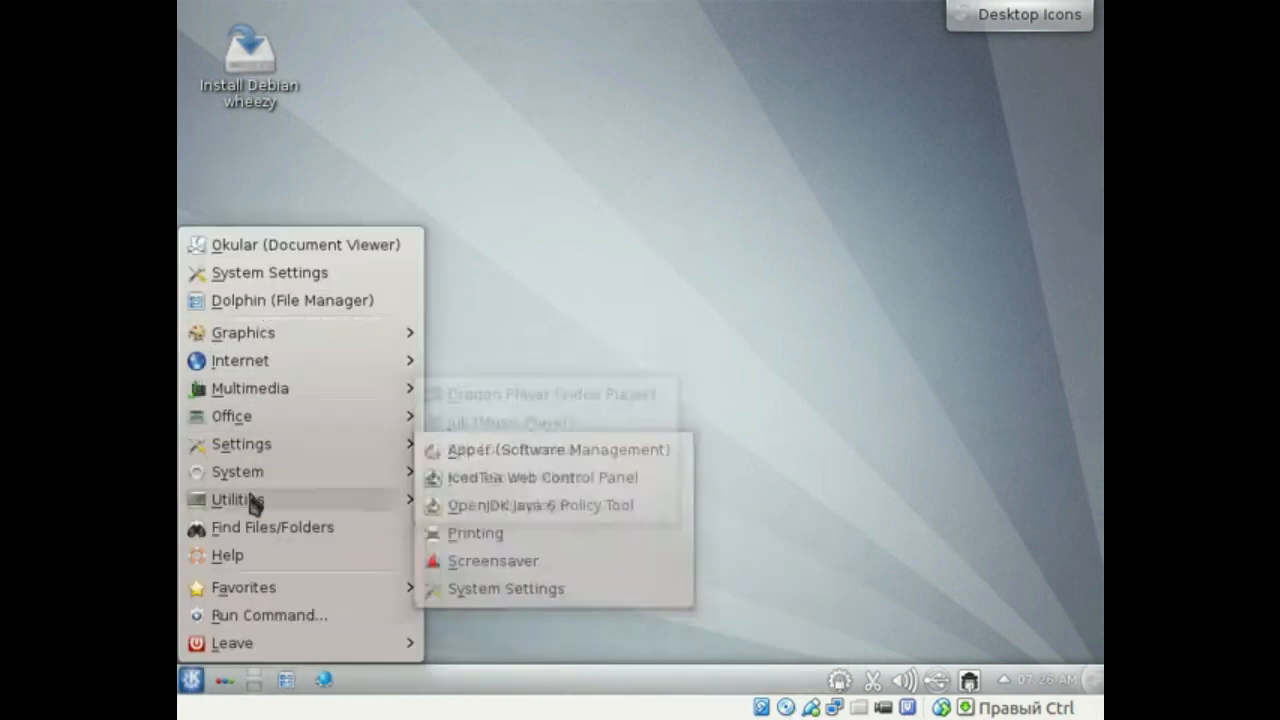
{"action": "mouse_move", "coordinate": [221, 345]}
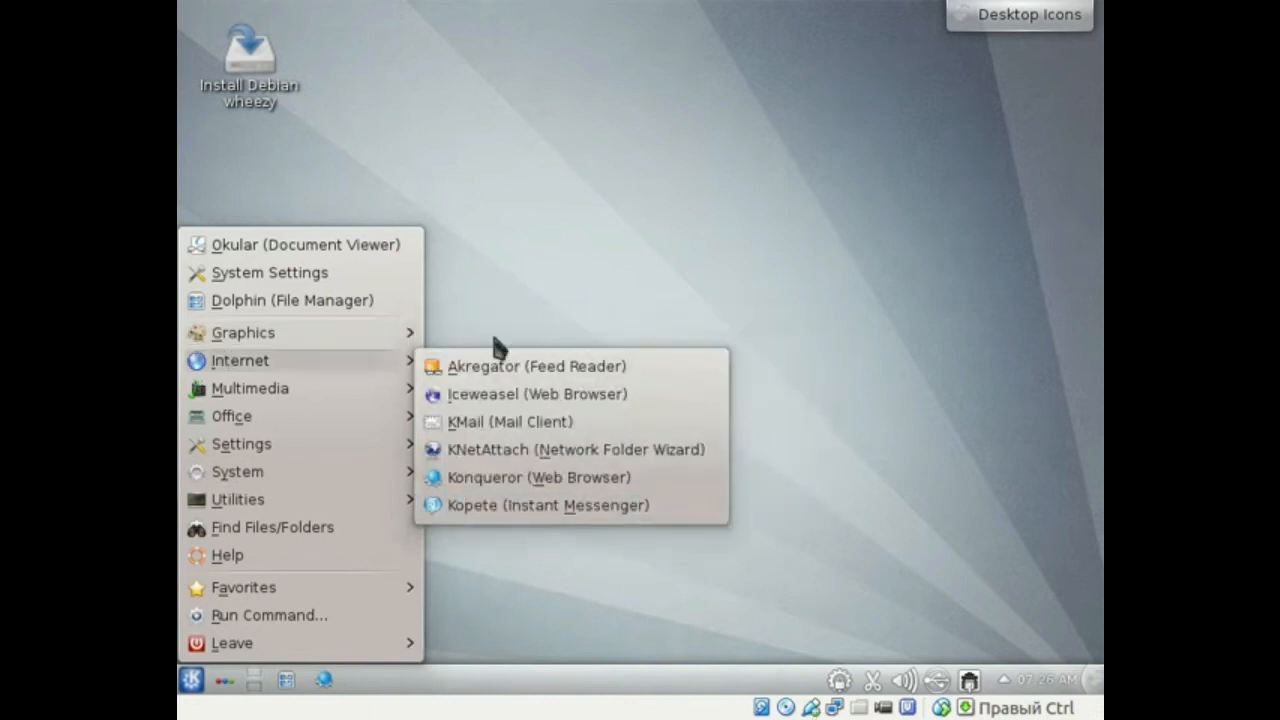
{"action": "left_click", "coordinate": [530, 342]}
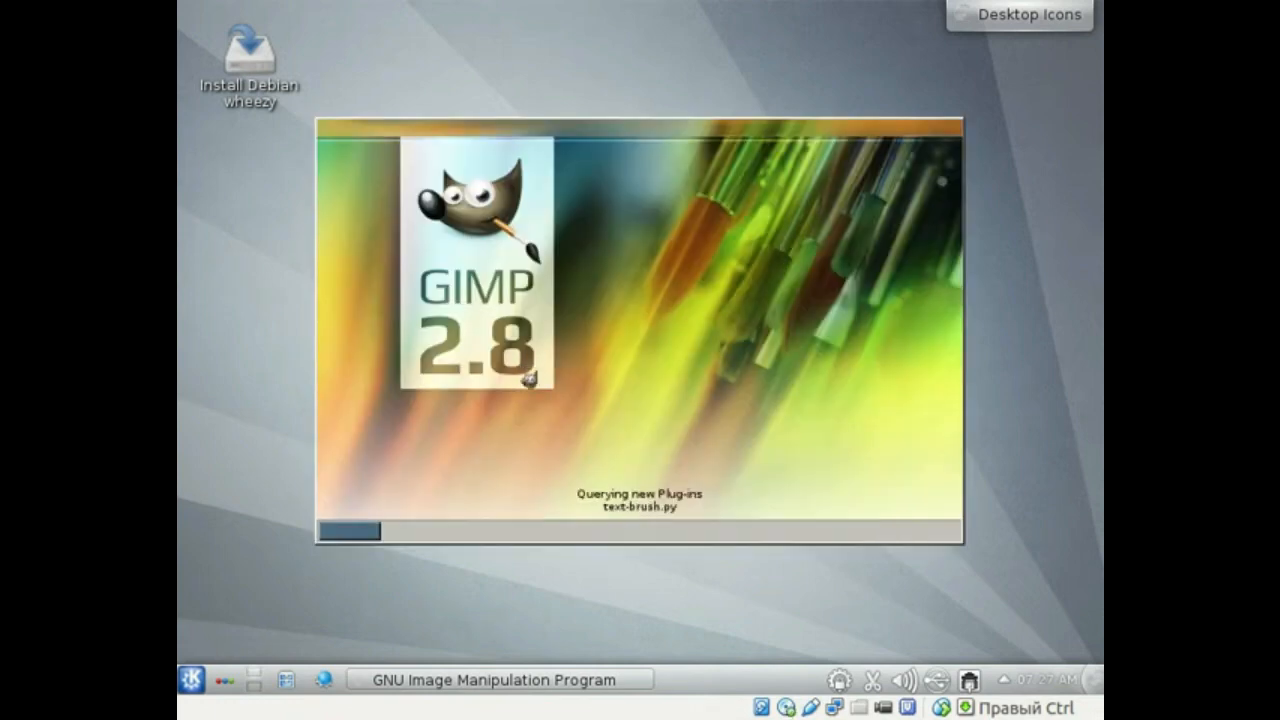
- Launch Dragon Player from the Multimedia category of the application menu
{"action": "key", "text": "alt+F1"}
{"action": "mouse_move", "coordinate": [330, 335]}
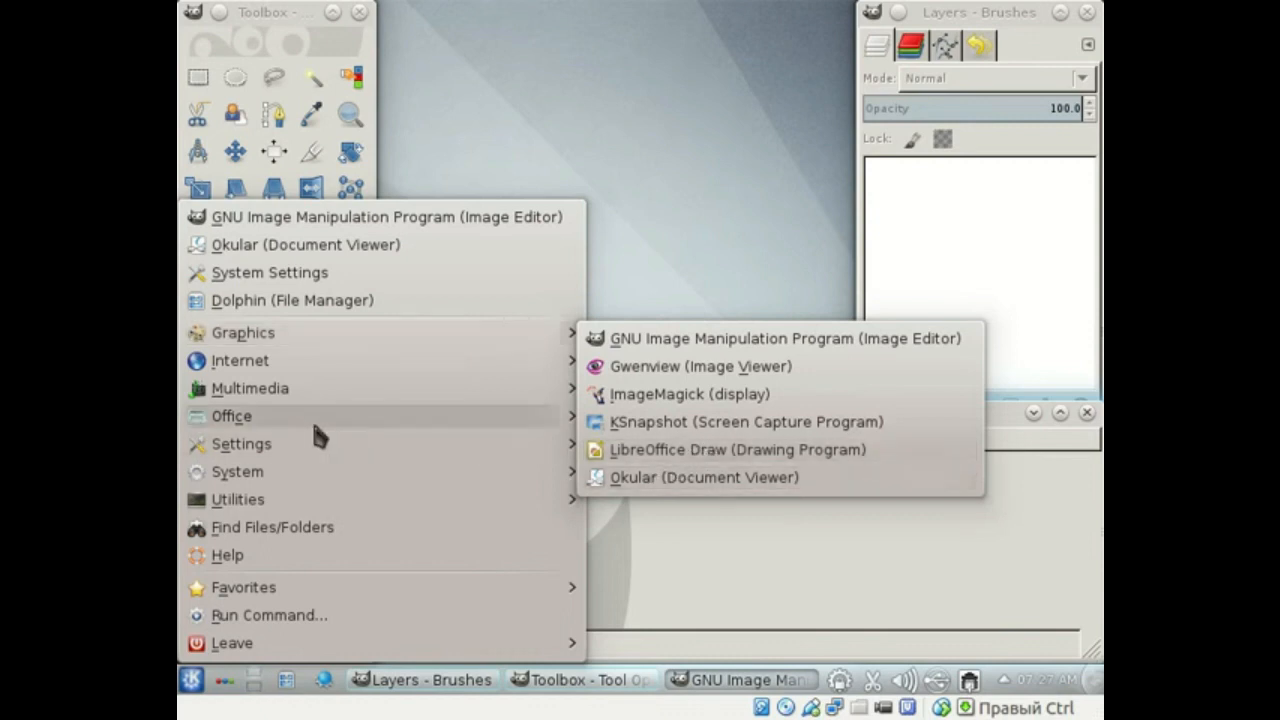
{"action": "mouse_move", "coordinate": [316, 390]}
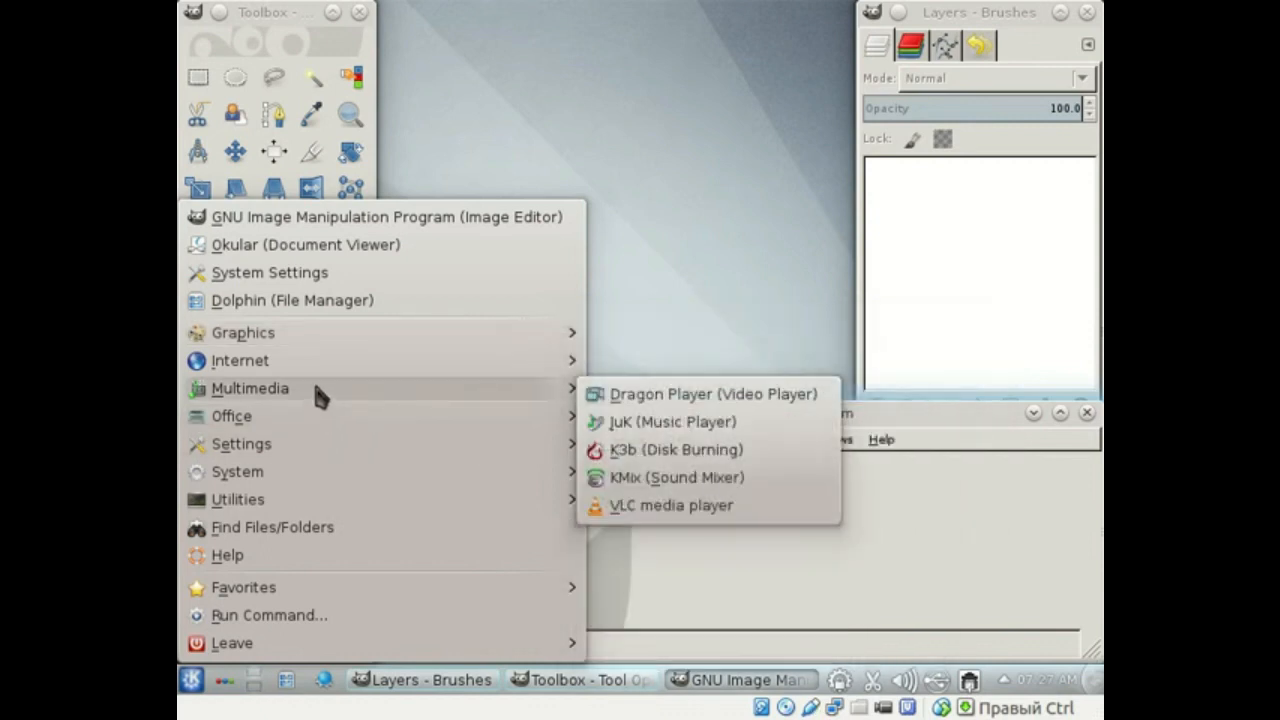
{"action": "left_click", "coordinate": [699, 398]}
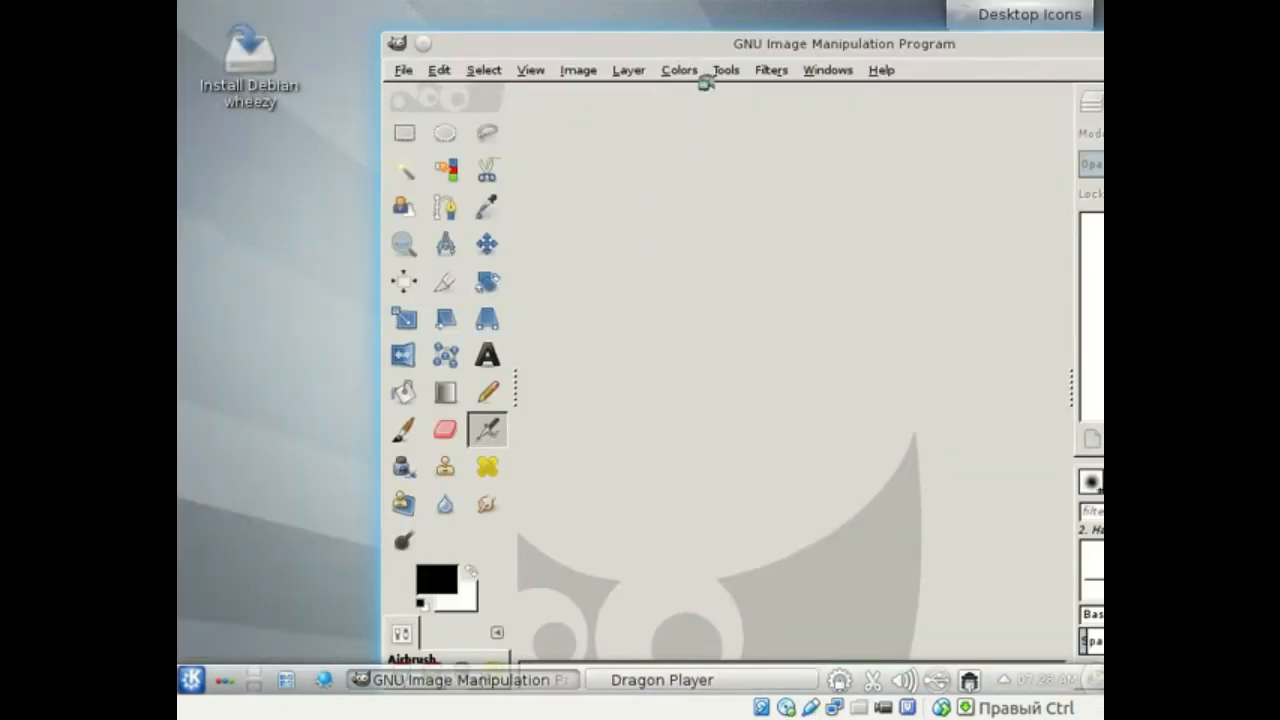
- View the About GIMP dialog, and close both GIMP and Dragon Player
{"action": "left_click_drag", "start_coordinate": [700, 46], "coordinate": [486, 43]}
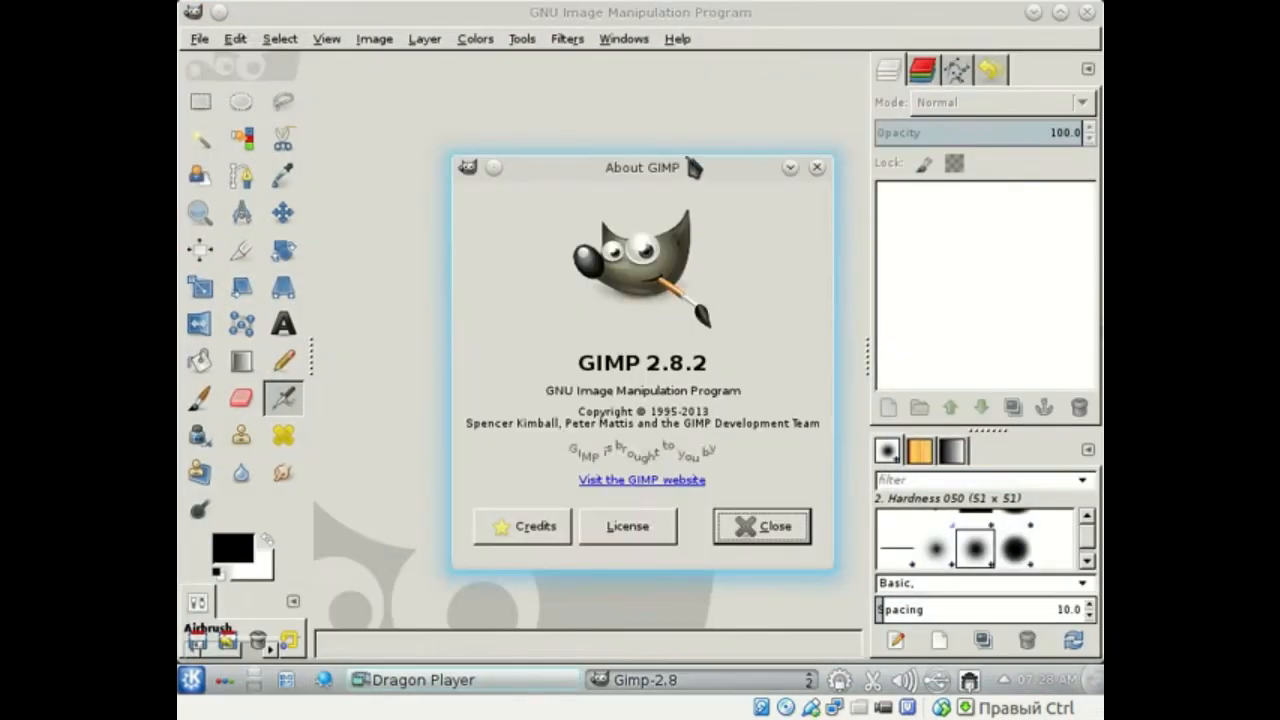
{"action": "left_click_drag", "start_coordinate": [666, 176], "coordinate": [559, 140]}
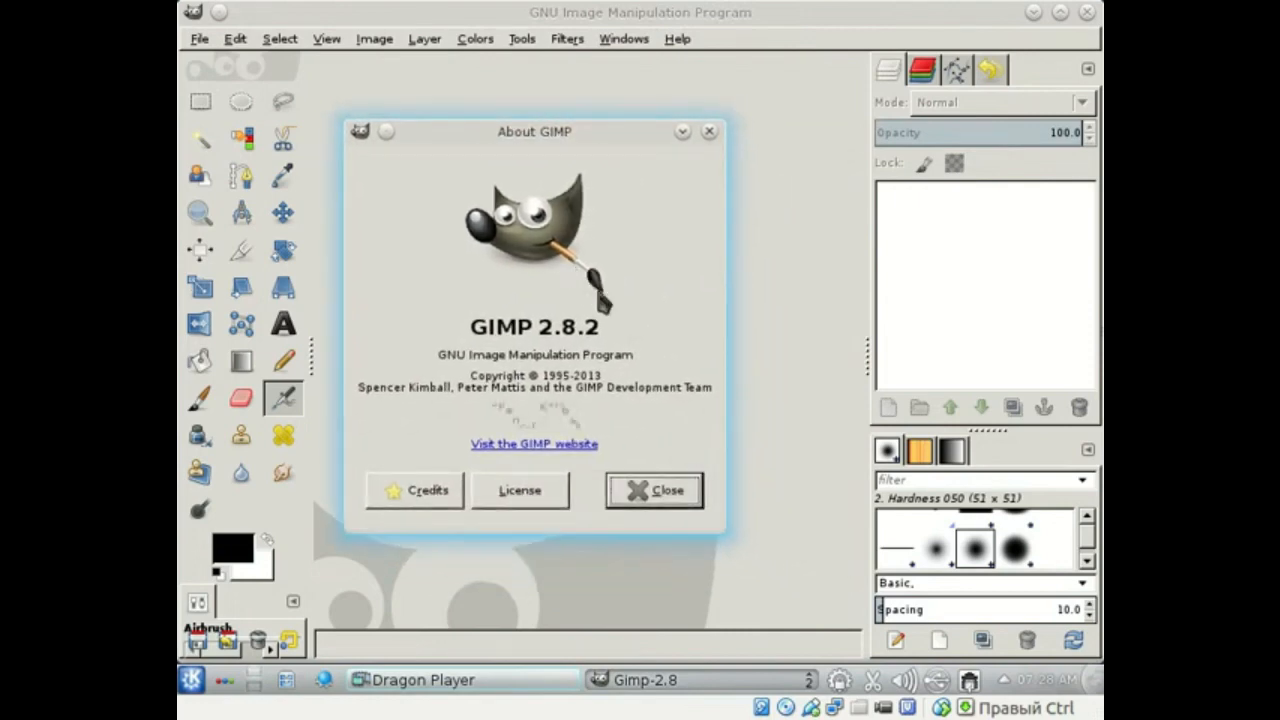
{"action": "left_click_drag", "start_coordinate": [679, 173], "coordinate": [720, 160]}
{"action": "left_click", "coordinate": [749, 118]}
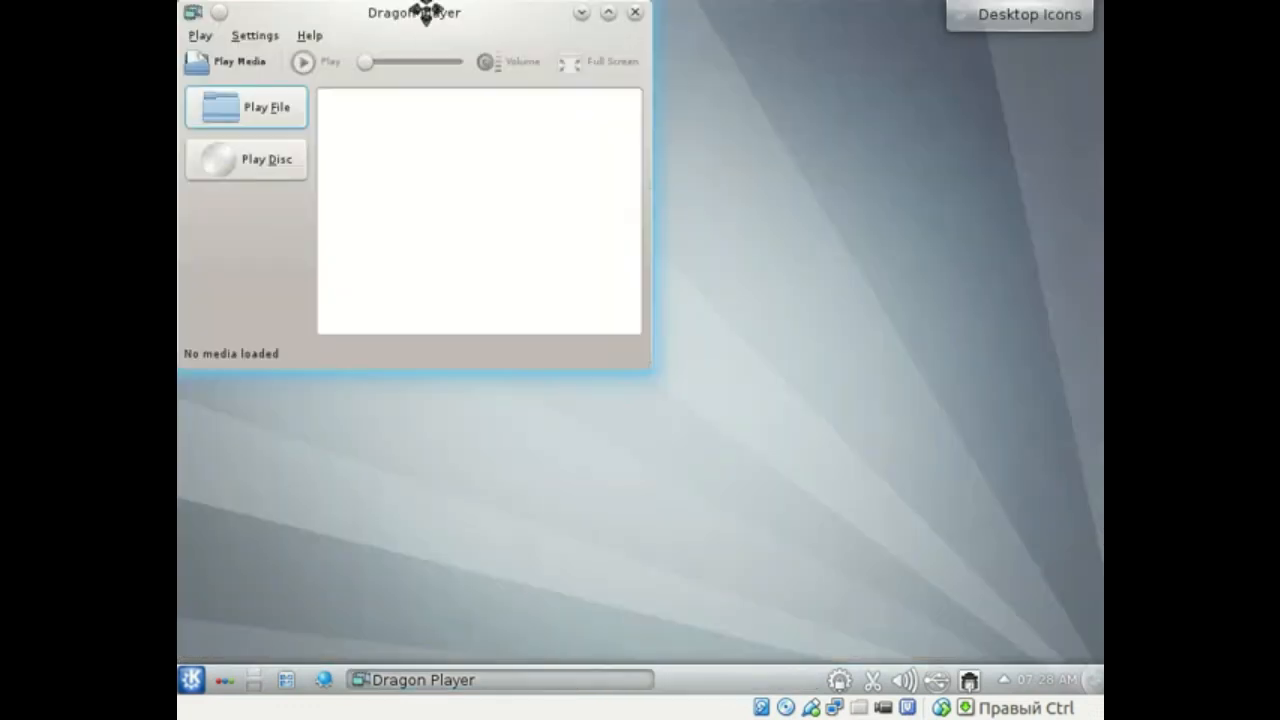
{"action": "left_click_drag", "start_coordinate": [423, 26], "coordinate": [523, 49]}
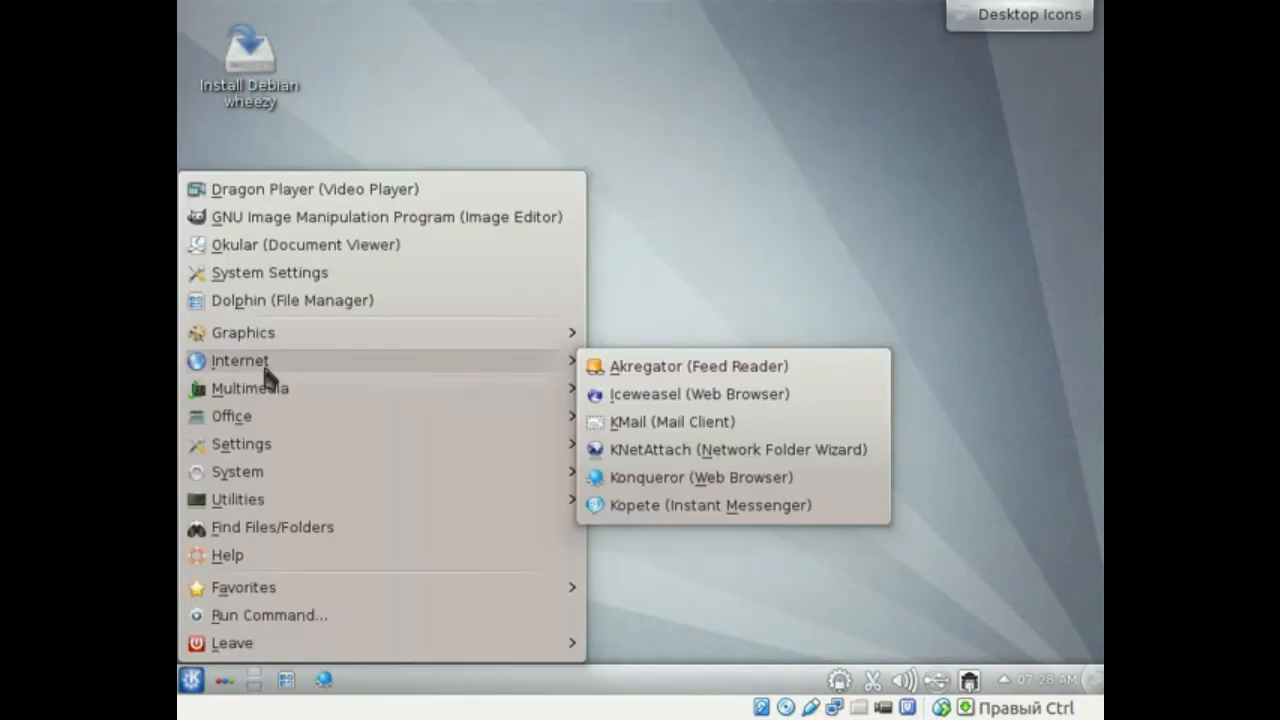
- Launch the Iceweasel web browser, view its About dialog, and close the browser
{"action": "left_click", "coordinate": [666, 396]}
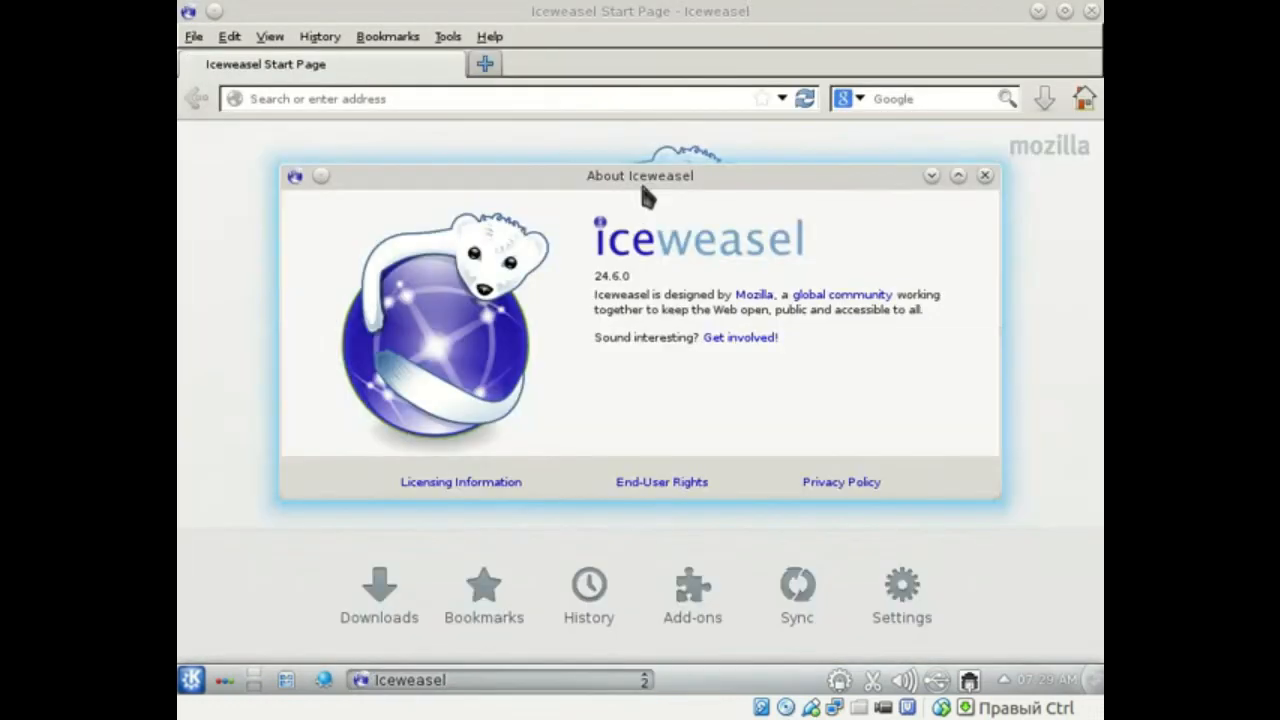
{"action": "left_click_drag", "start_coordinate": [642, 185], "coordinate": [562, 124]}
{"action": "key", "text": "Escape"}
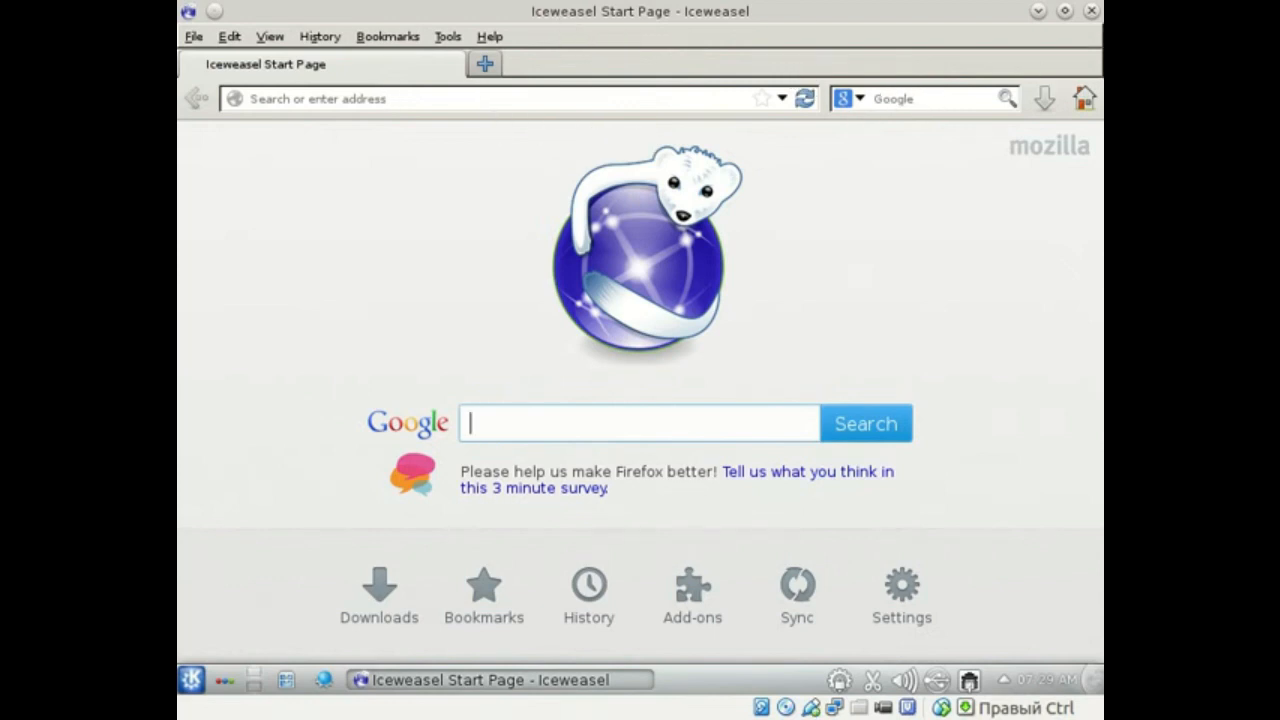
{"action": "left_click", "coordinate": [1091, 10]}
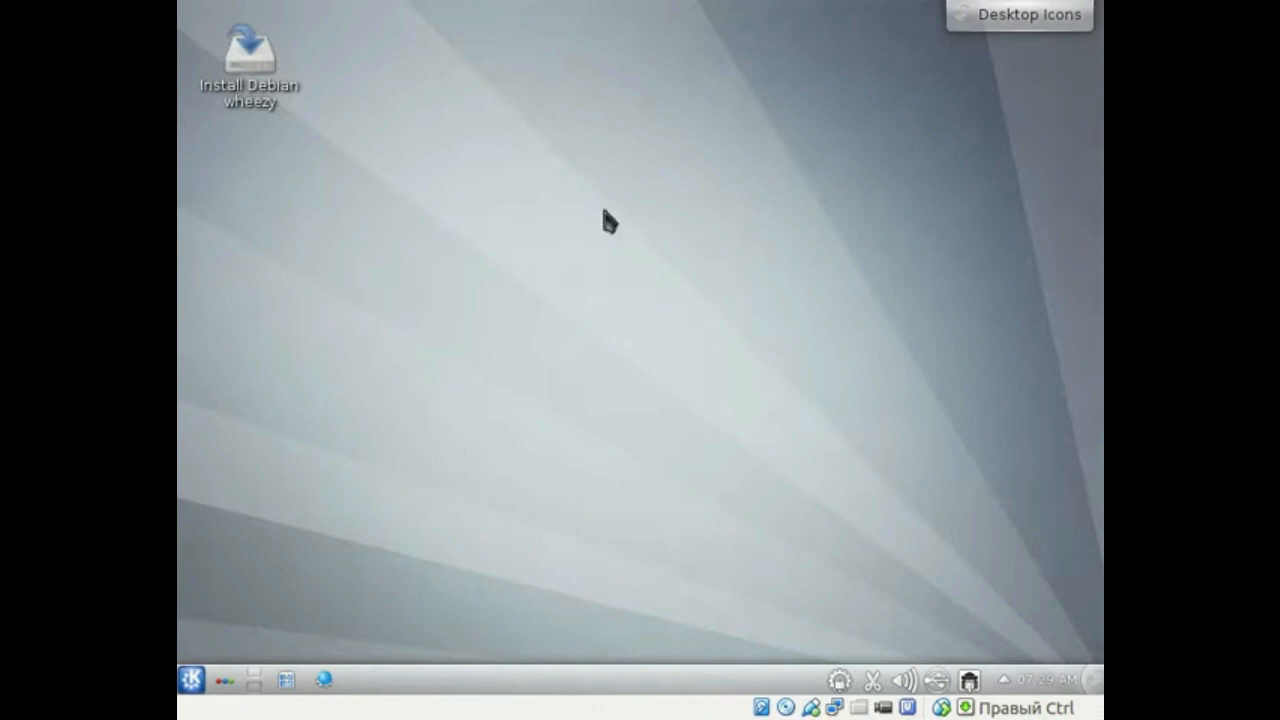
- Launch VLC media player, accept its network access policy with media information downloading allowed, and close the player
{"action": "left_click", "coordinate": [190, 679]}
{"action": "mouse_move", "coordinate": [236, 388]}
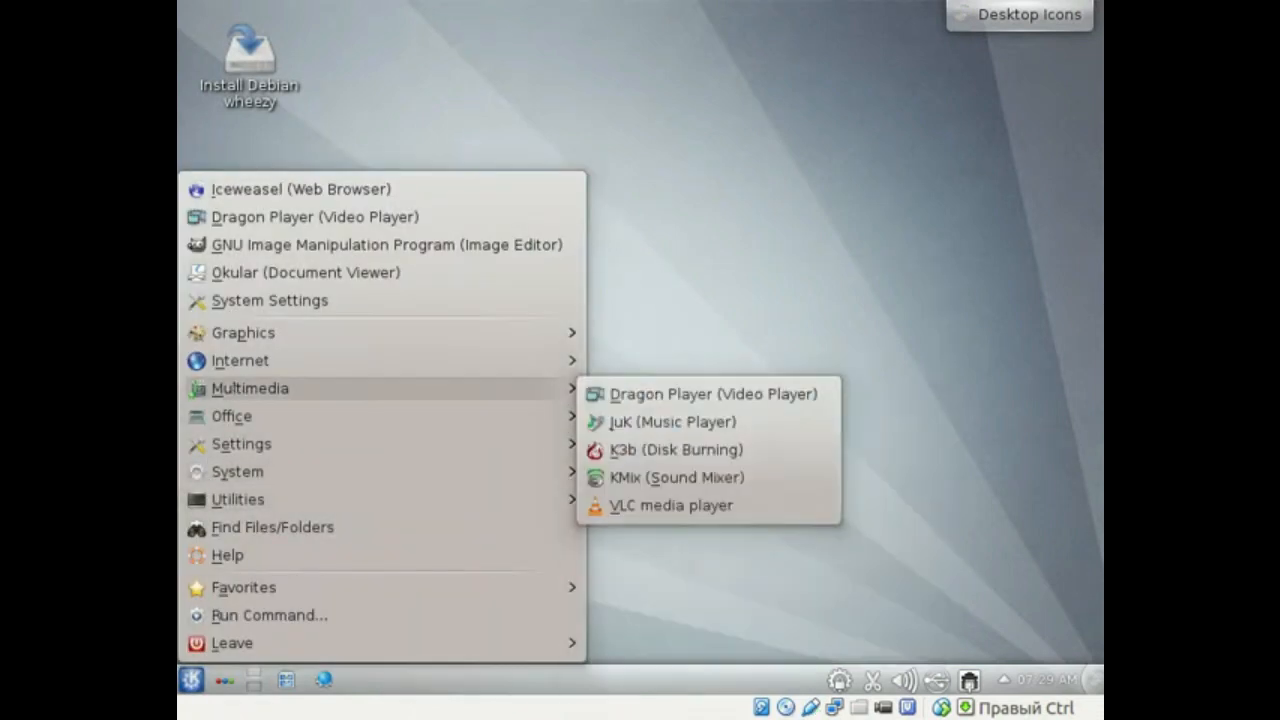
{"action": "left_click", "coordinate": [680, 508]}
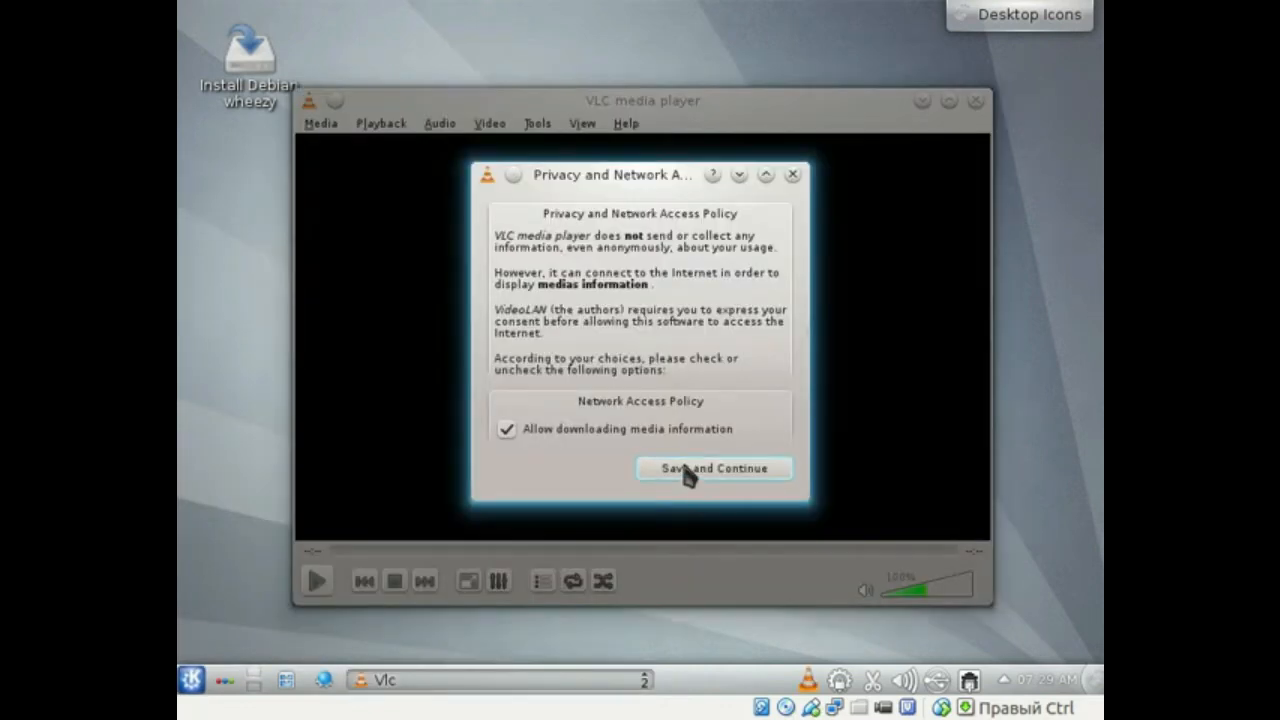
{"action": "left_click", "coordinate": [684, 466]}
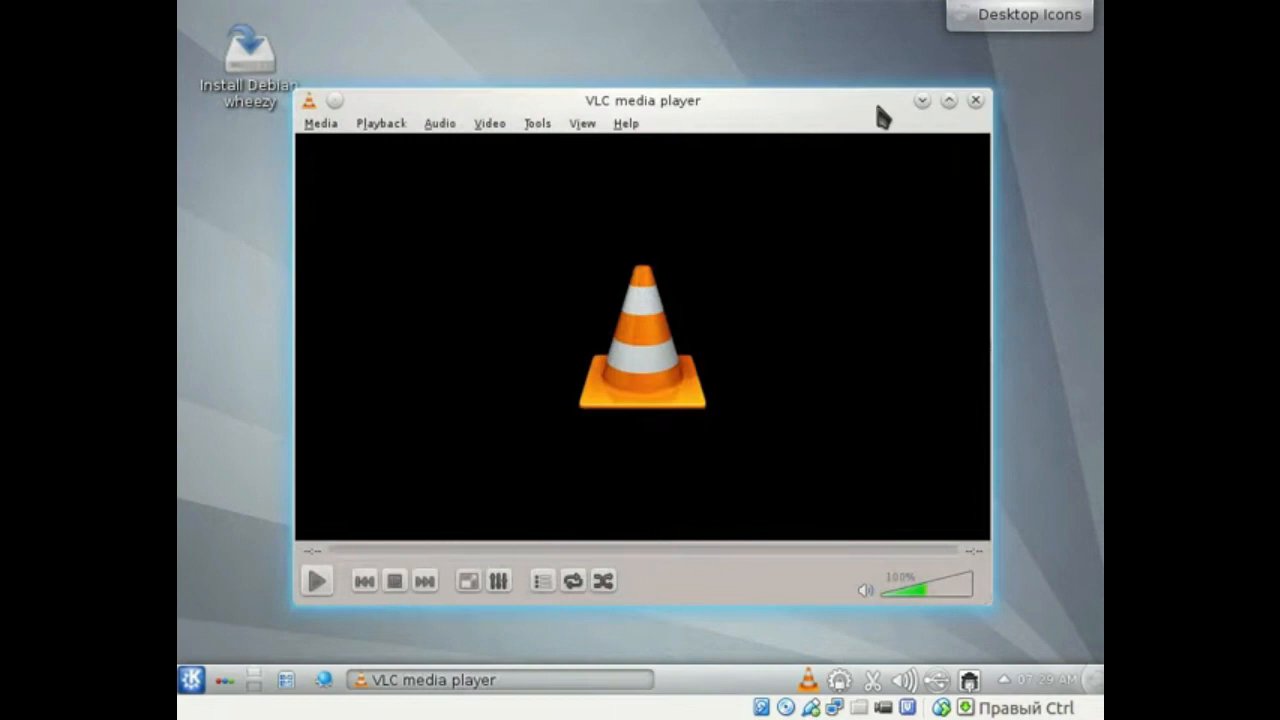
{"action": "left_click_drag", "start_coordinate": [880, 112], "coordinate": [817, 83]}
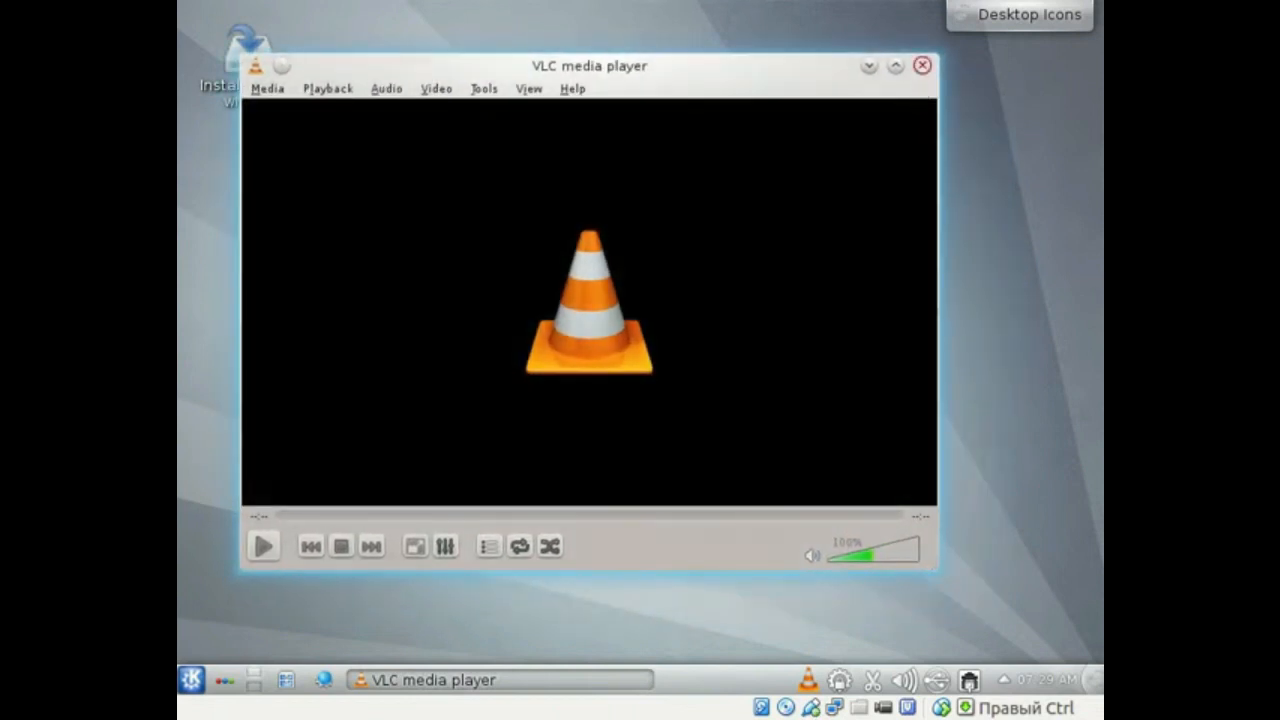
{"action": "left_click", "coordinate": [913, 72]}
- Browse the application menu categories and launch LibreOffice Writer from the Office category
{"action": "left_click", "coordinate": [191, 679]}
{"action": "mouse_move", "coordinate": [306, 366]}
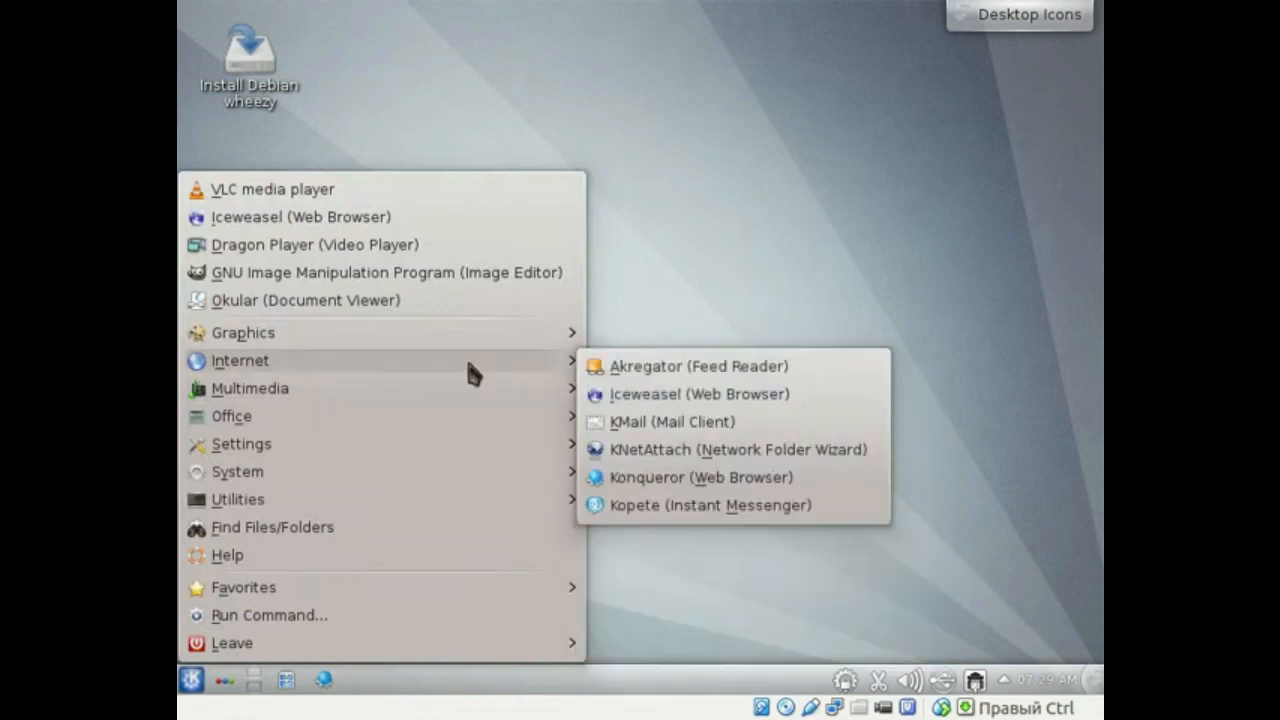
{"action": "mouse_move", "coordinate": [470, 388]}
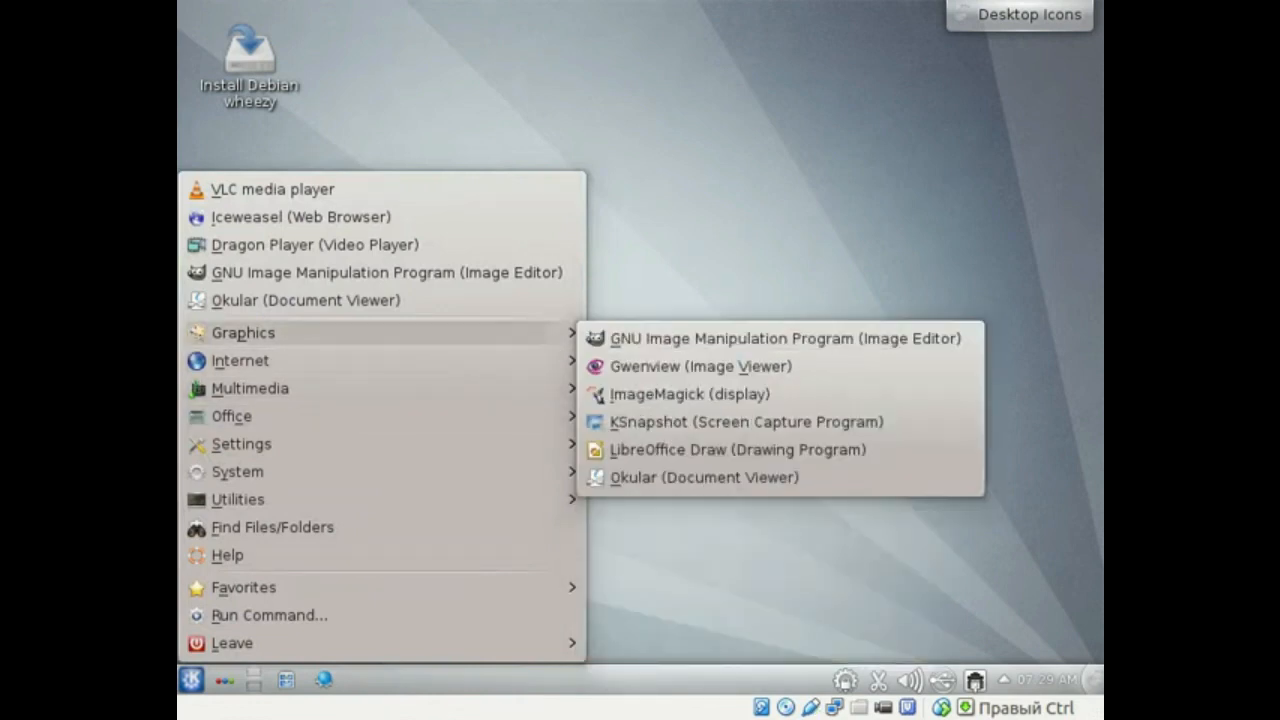
{"action": "mouse_move", "coordinate": [527, 366]}
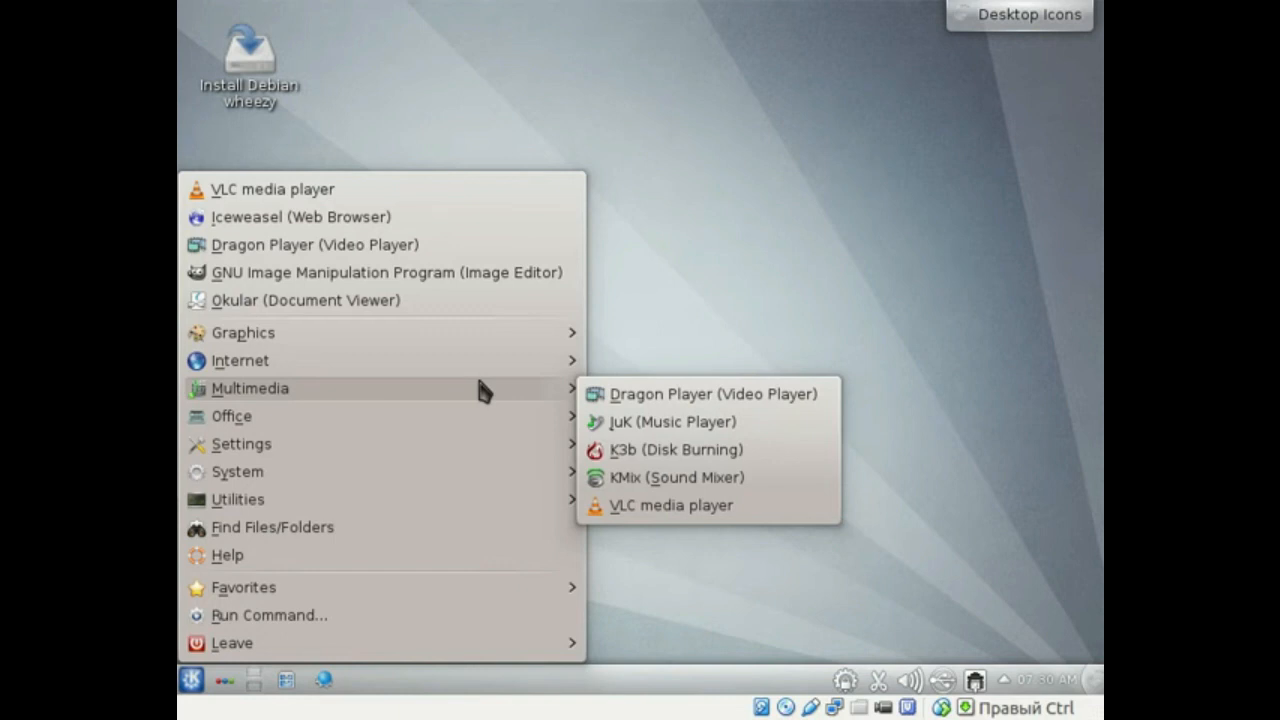
{"action": "mouse_move", "coordinate": [500, 471]}
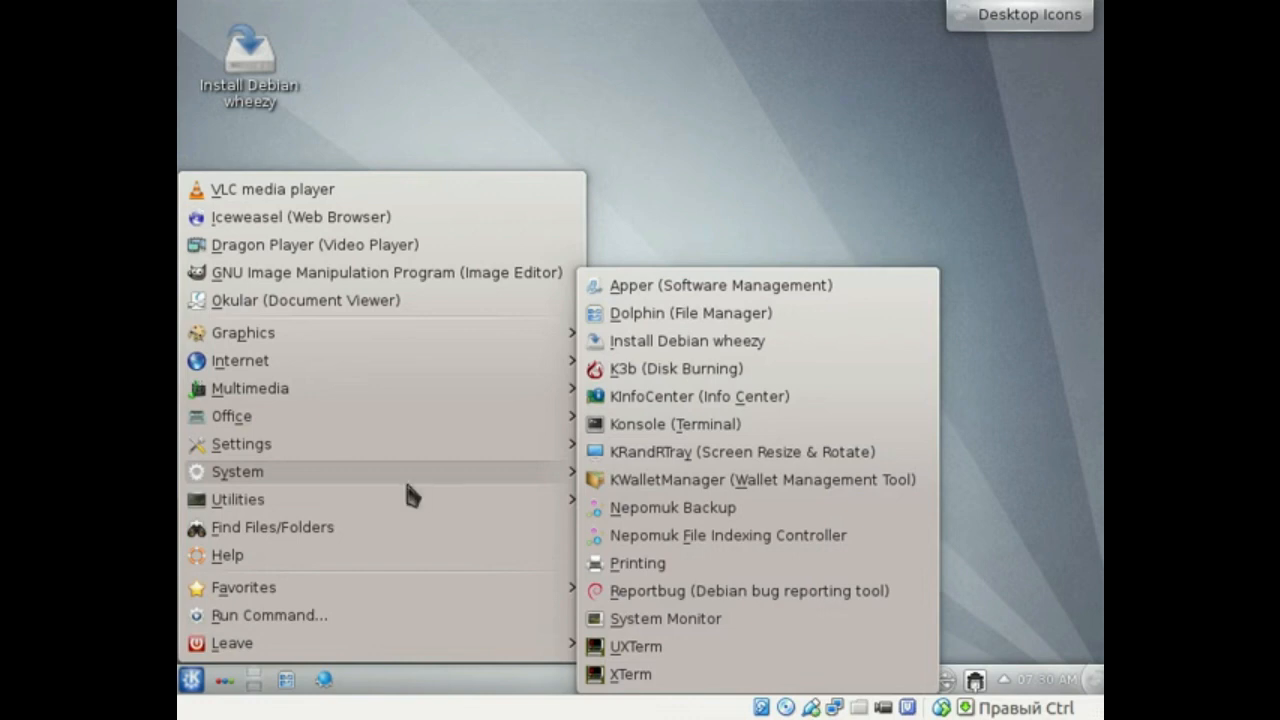
{"action": "mouse_move", "coordinate": [395, 500]}
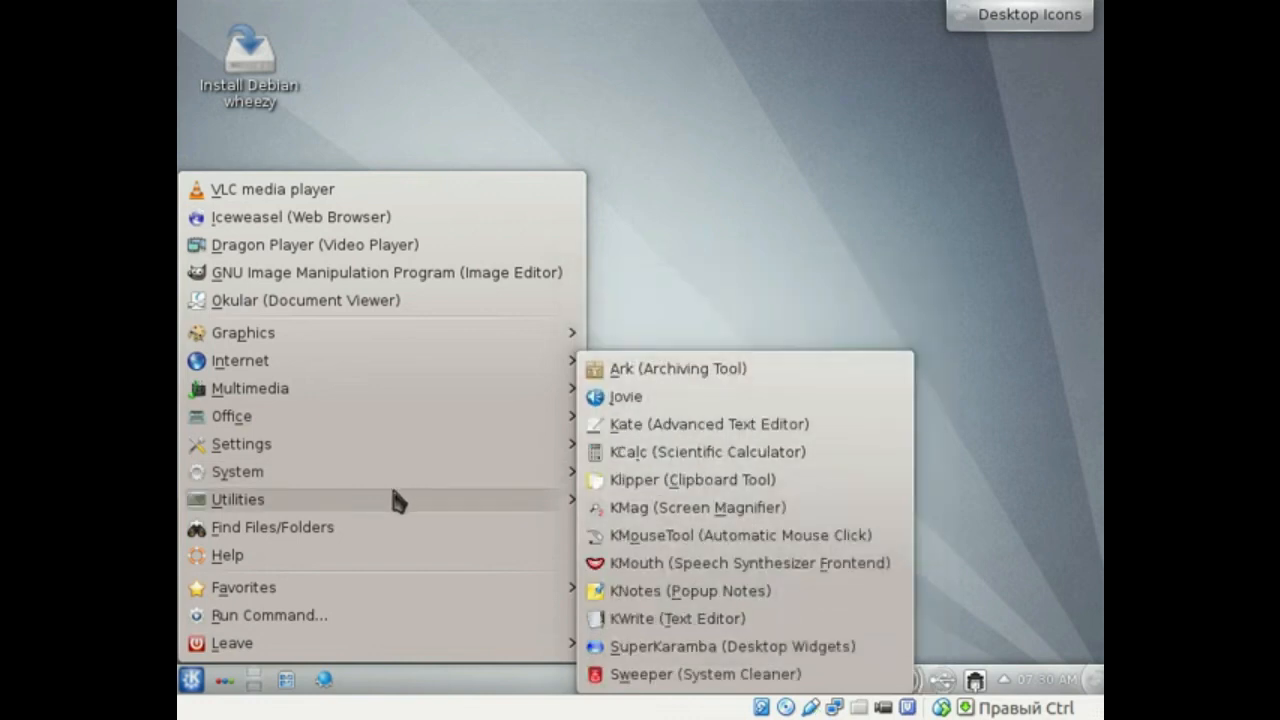
{"action": "mouse_move", "coordinate": [420, 416]}
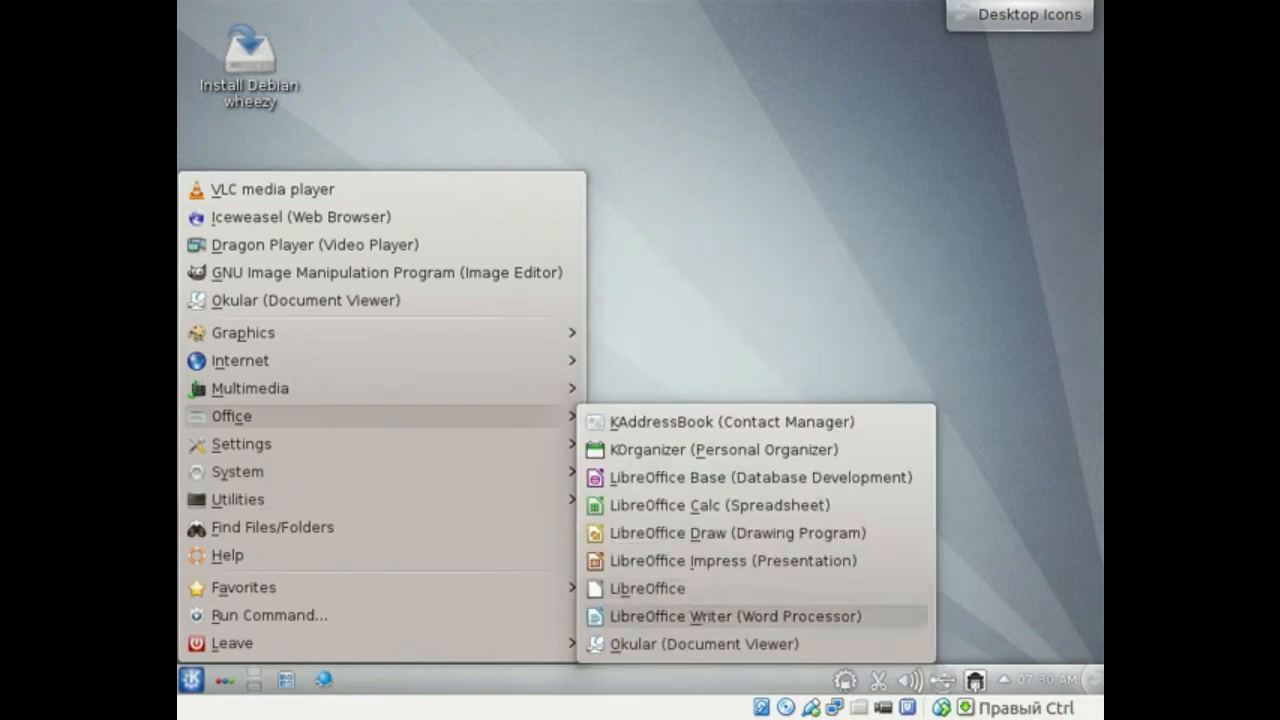
{"action": "left_click", "coordinate": [735, 616]}
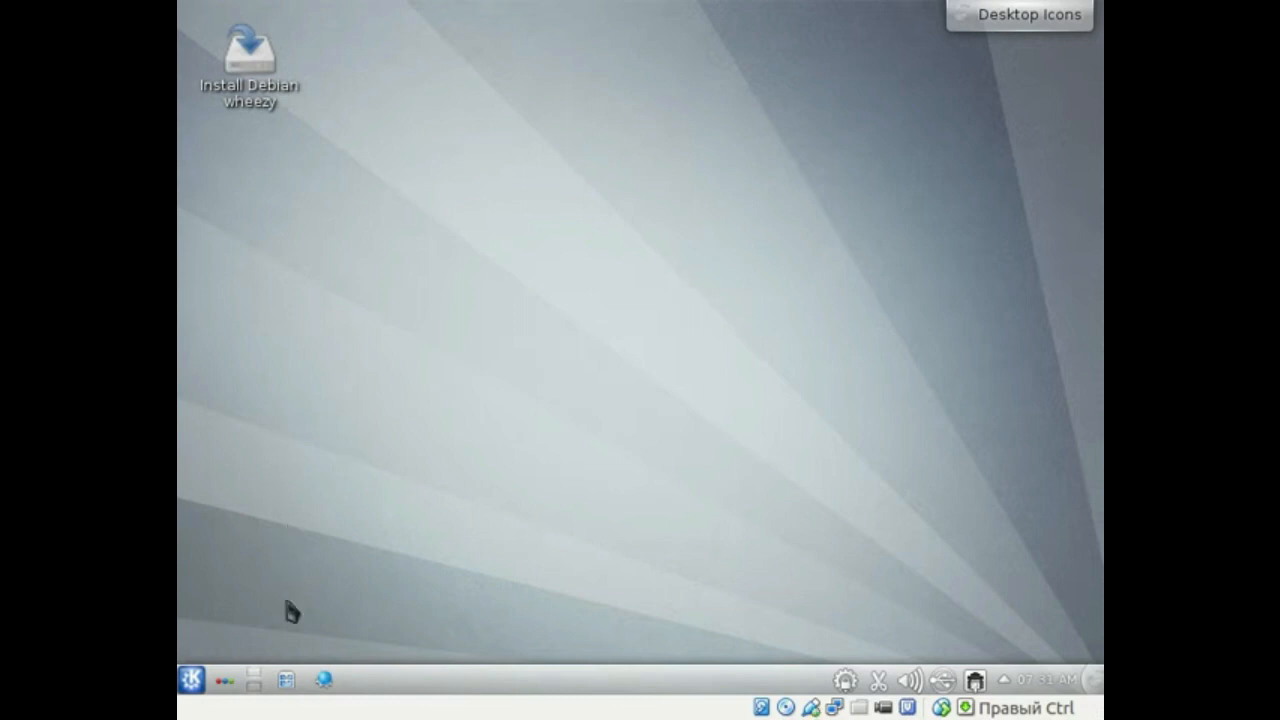
- Open the Dolphin file manager, view its About KDE dialog, and close both the dialog and Dolphin
{"action": "left_click", "coordinate": [287, 679]}
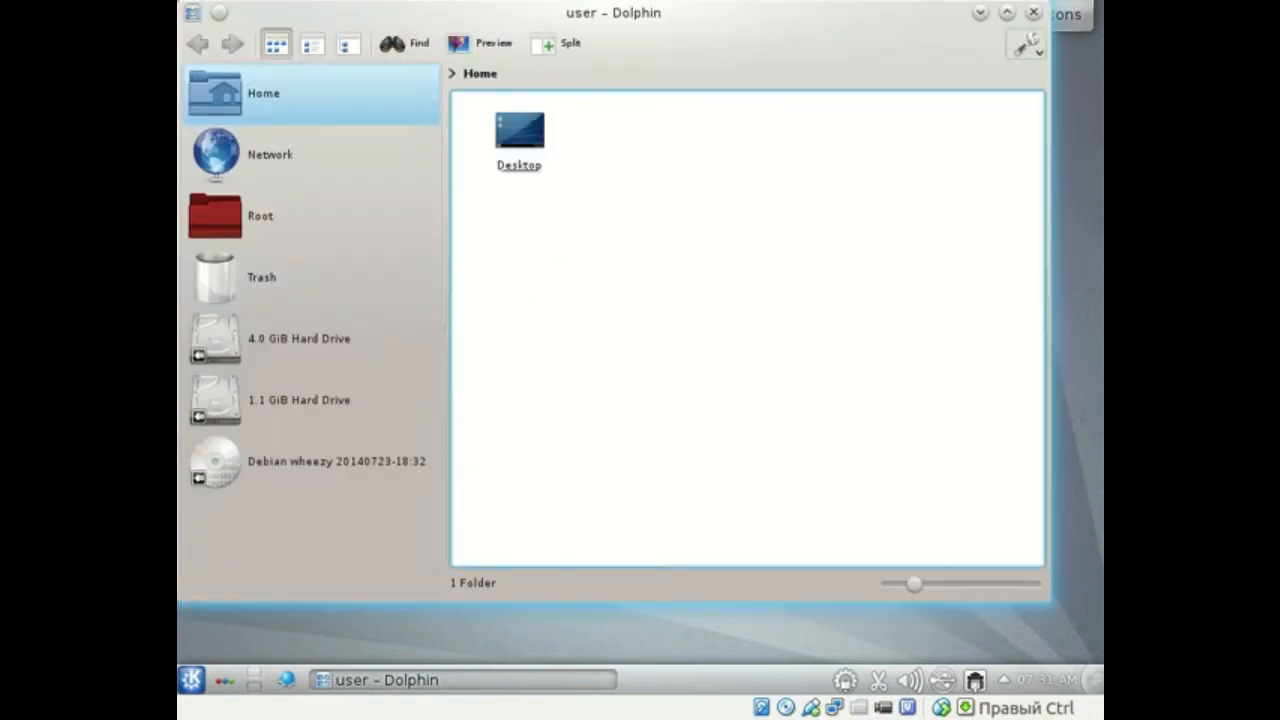
{"action": "left_click", "coordinate": [1027, 45]}
{"action": "mouse_move", "coordinate": [857, 575]}
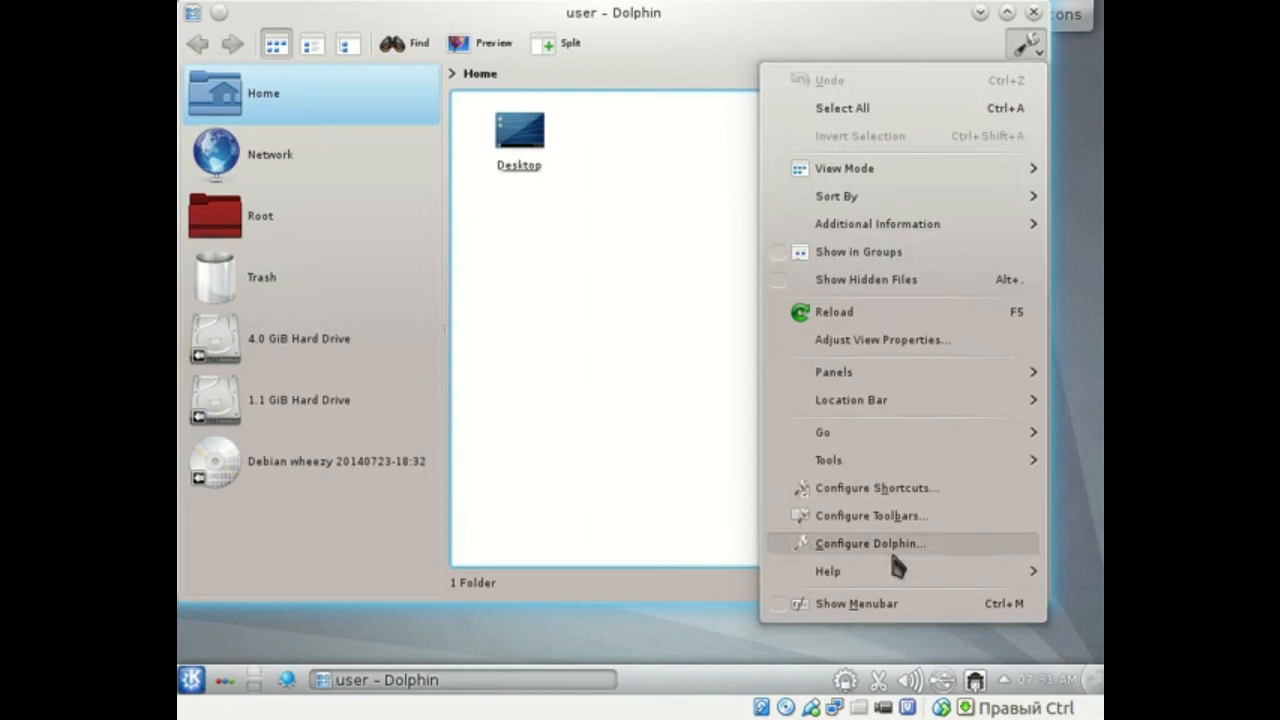
{"action": "mouse_move", "coordinate": [890, 575]}
{"action": "left_click", "coordinate": [515, 674]}
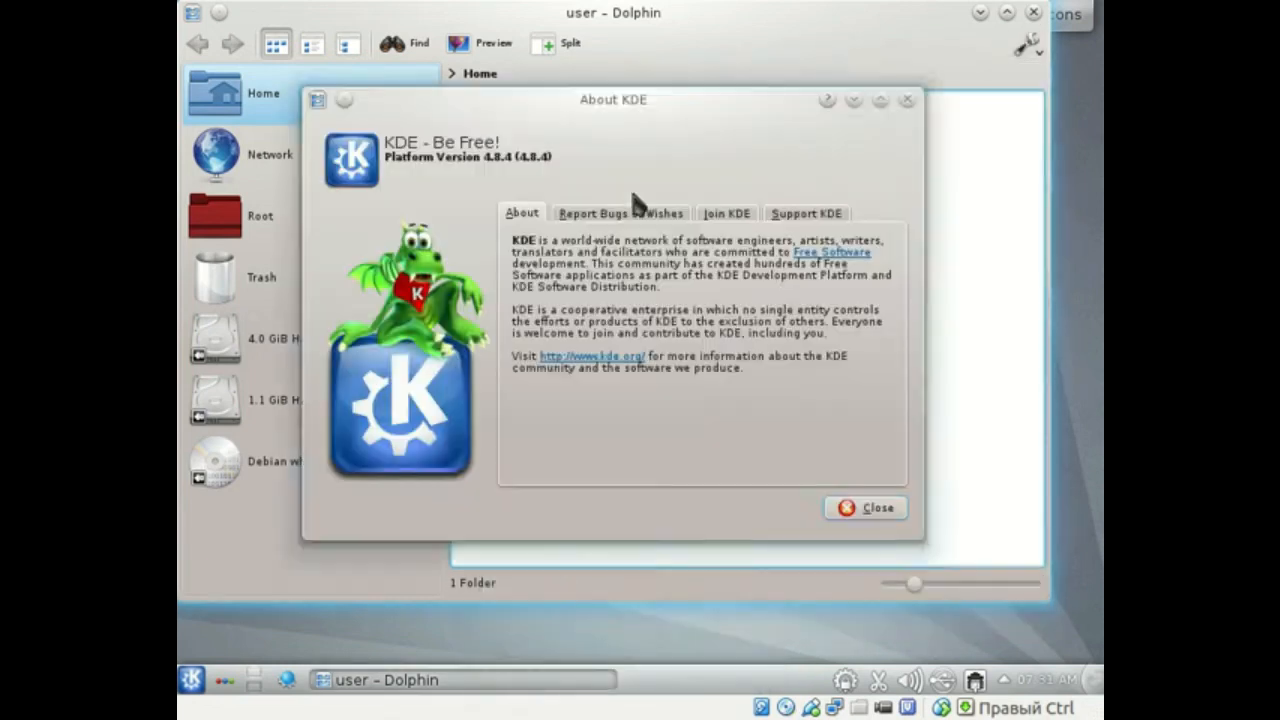
{"action": "left_click_drag", "start_coordinate": [600, 100], "coordinate": [526, 150]}
{"action": "left_click", "coordinate": [832, 150]}
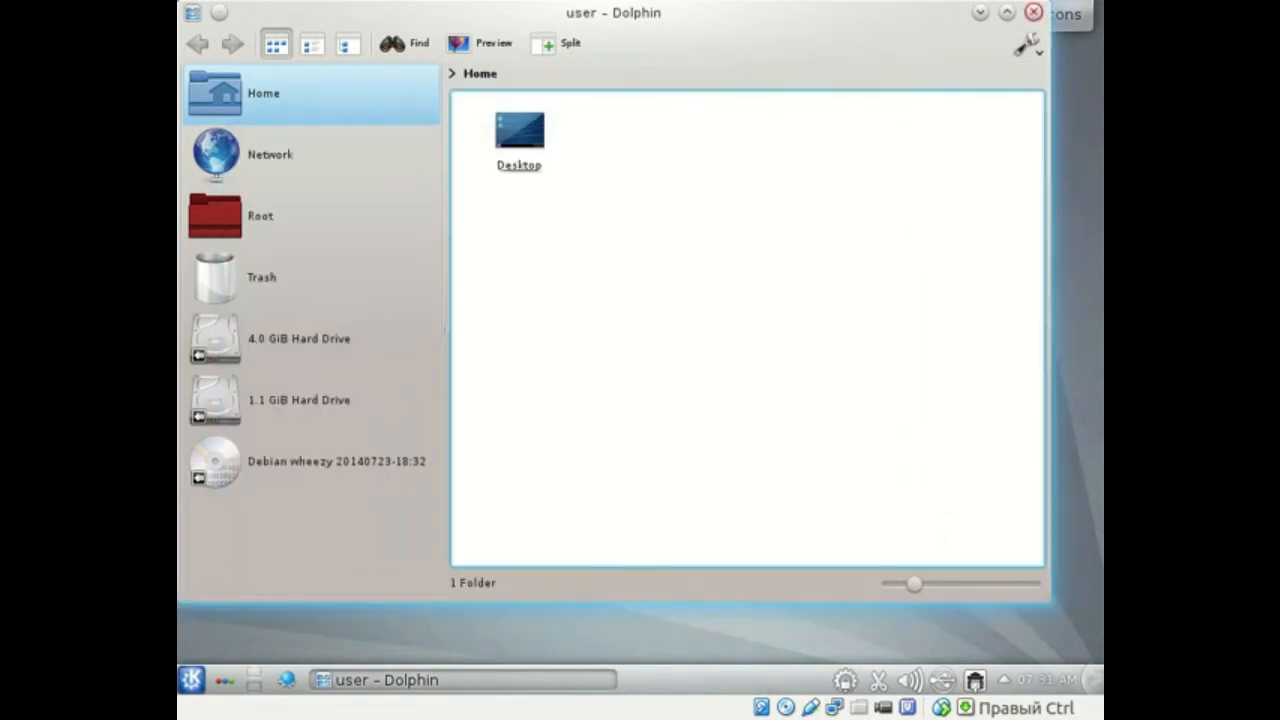
{"action": "left_click", "coordinate": [1033, 12]}
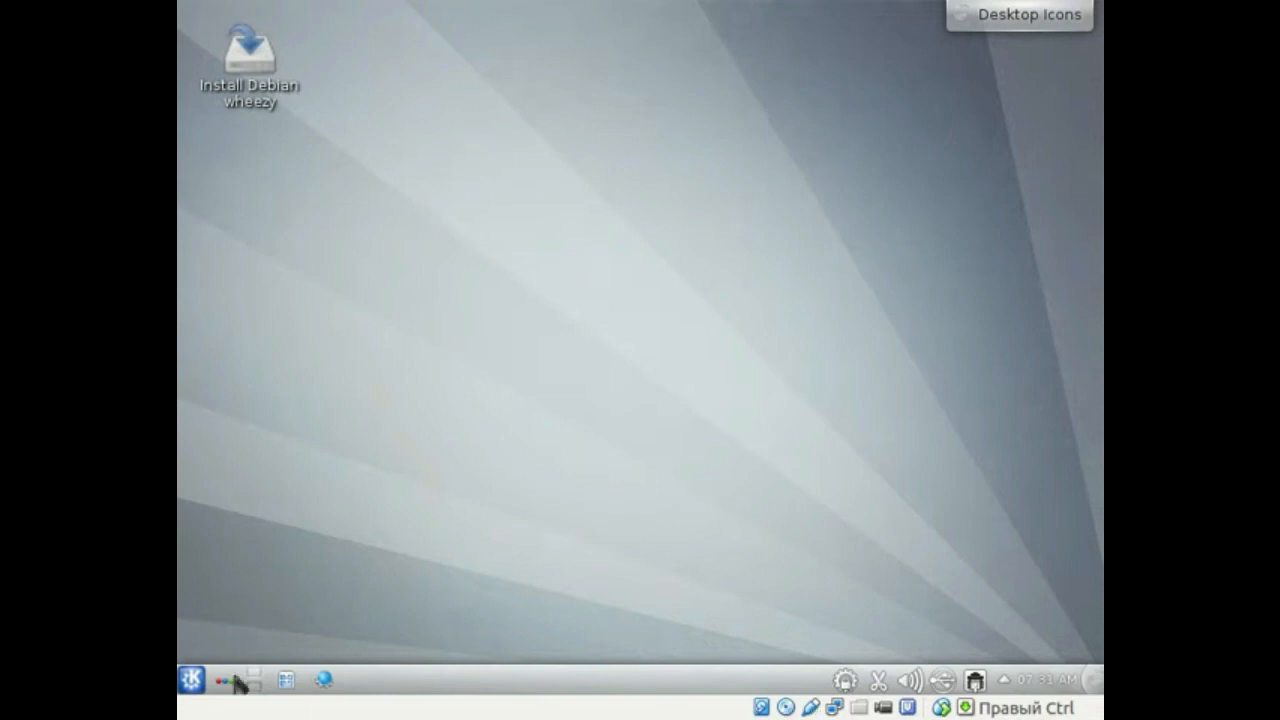
- Launch LibreOffice Writer from the Office category, check its Help options, and close the blank document window
{"action": "left_click", "coordinate": [192, 680]}
{"action": "mouse_move", "coordinate": [220, 416]}
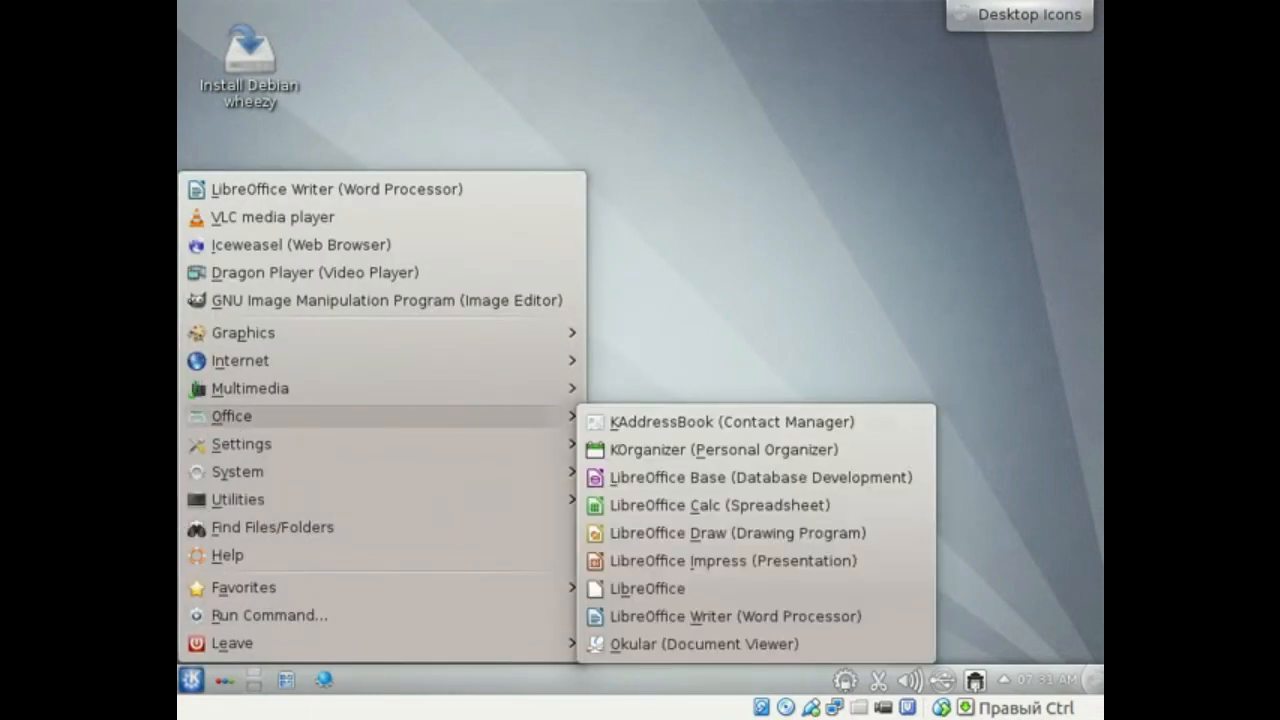
{"action": "left_click", "coordinate": [672, 620]}
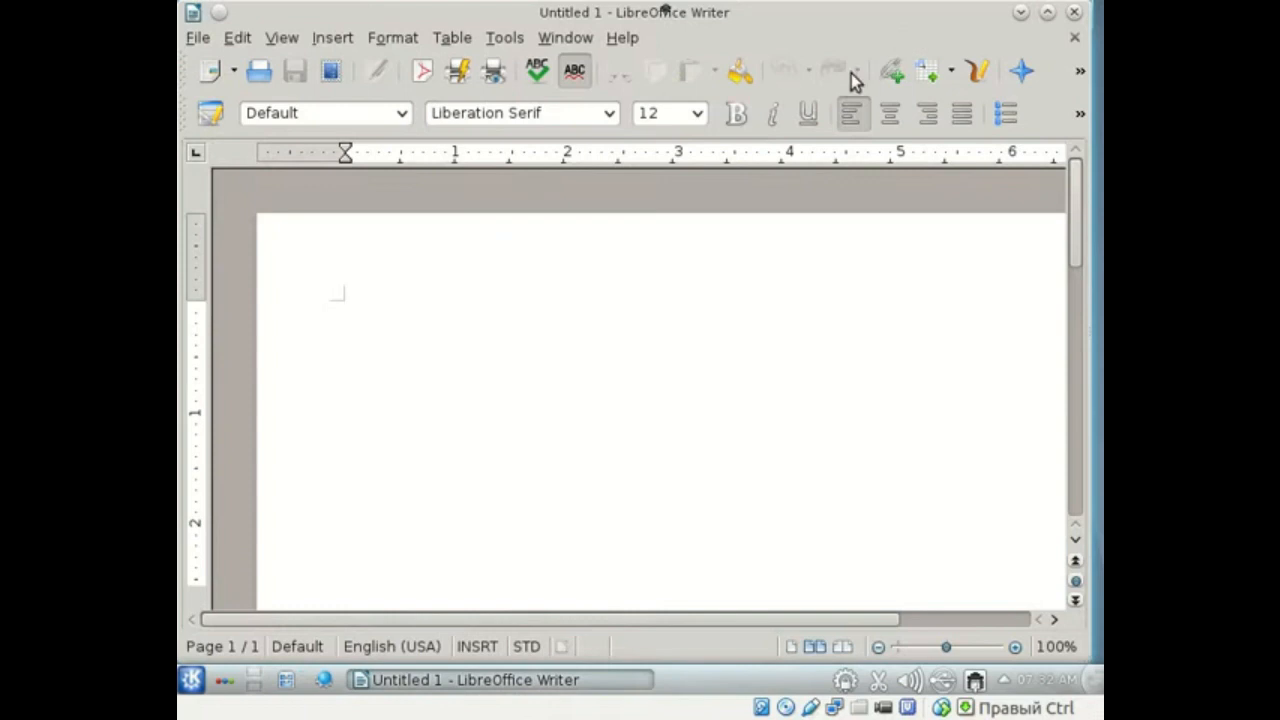
{"action": "left_click", "coordinate": [622, 37]}
{"action": "left_click", "coordinate": [671, 199]}
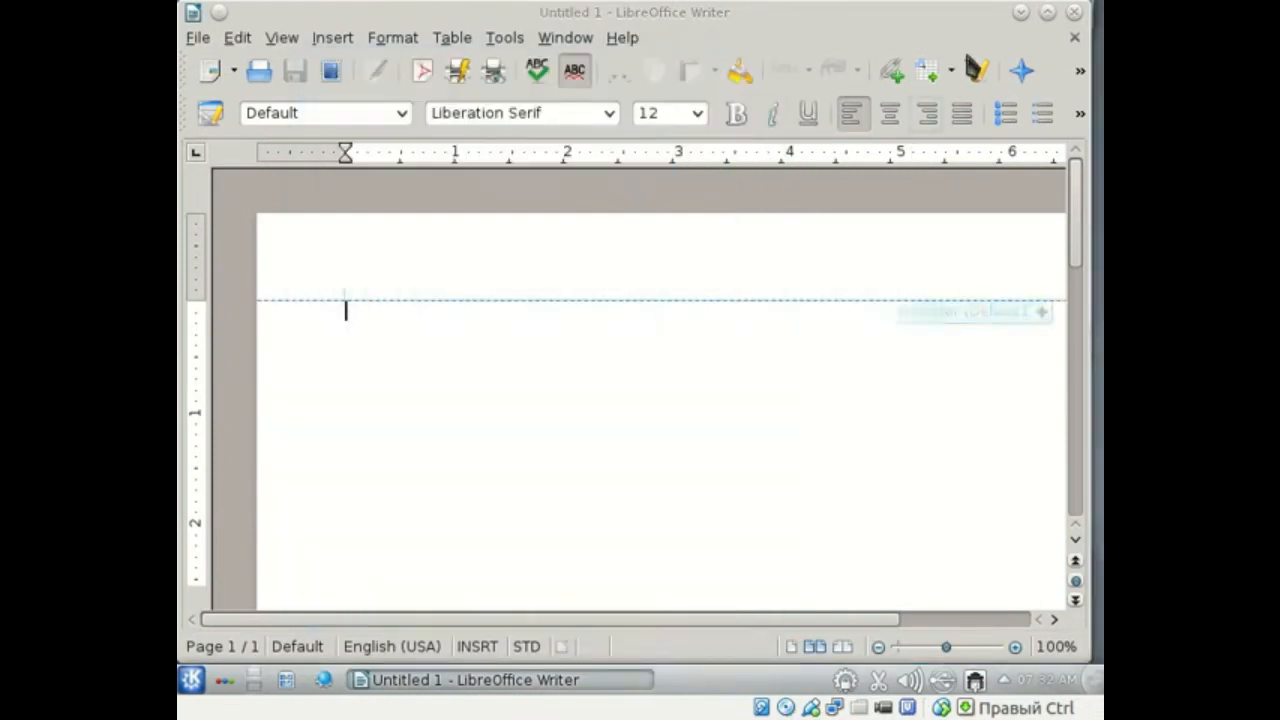
{"action": "left_click", "coordinate": [1074, 14]}
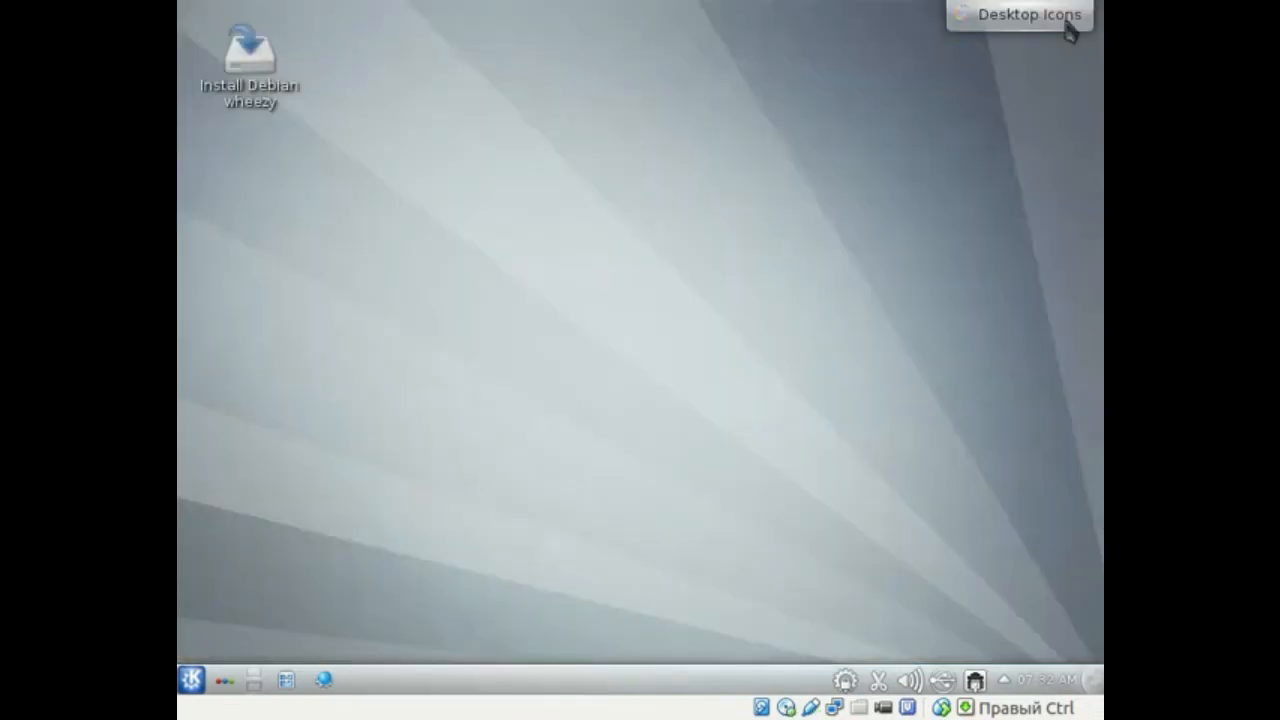
- Launch the GNU Image Manipulation Program from the Graphics category and close it once it has loaded
{"action": "left_click", "coordinate": [191, 680]}
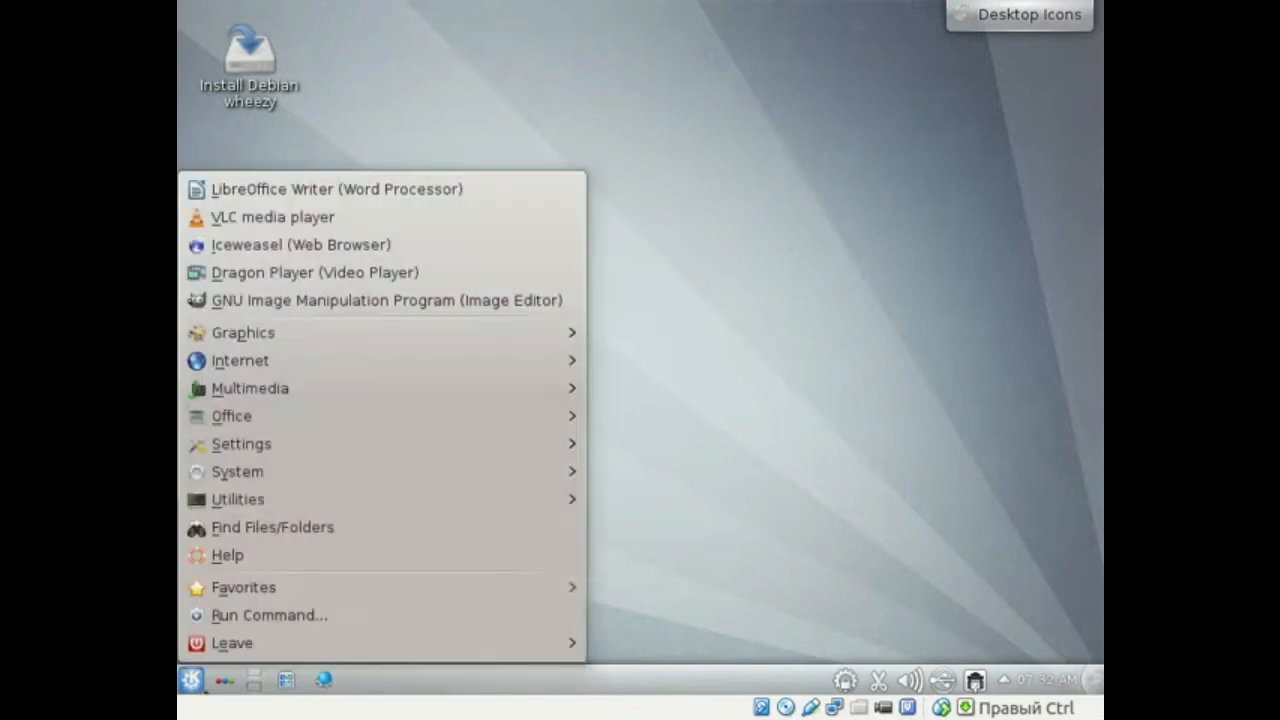
{"action": "mouse_move", "coordinate": [318, 337]}
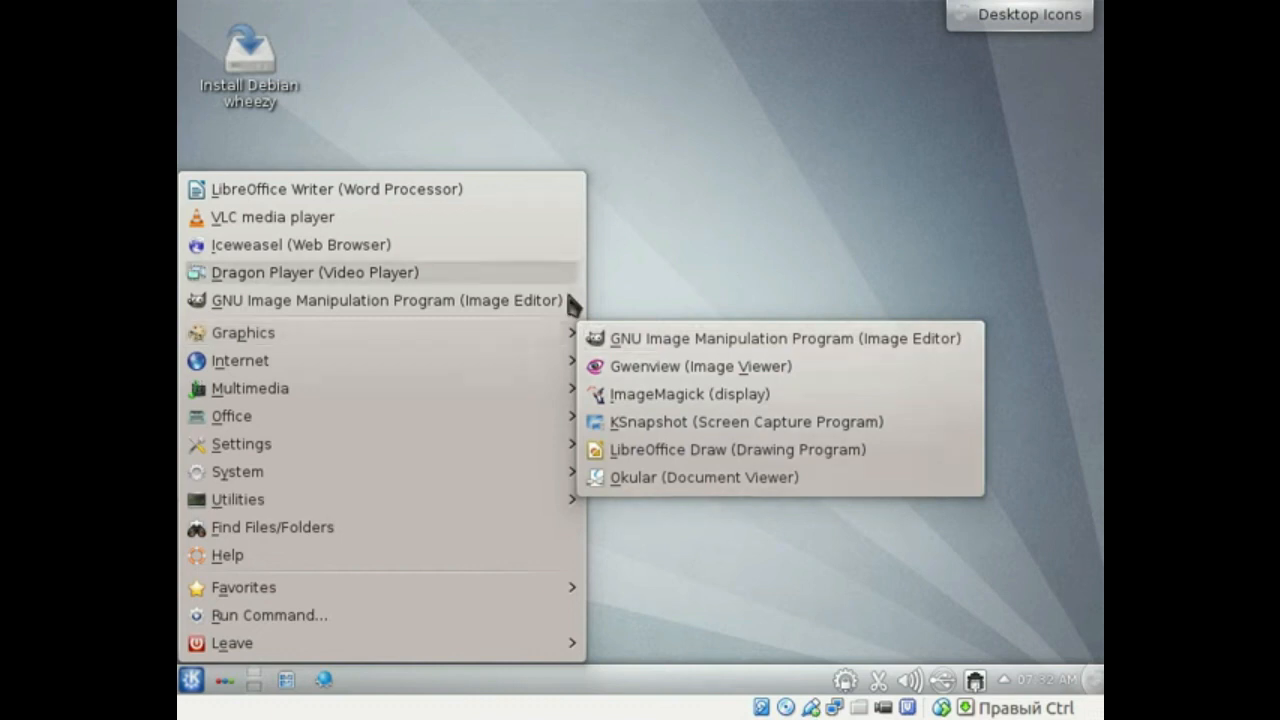
{"action": "left_click_drag", "start_coordinate": [623, 349], "coordinate": [888, 224]}
{"action": "left_click", "coordinate": [850, 334]}
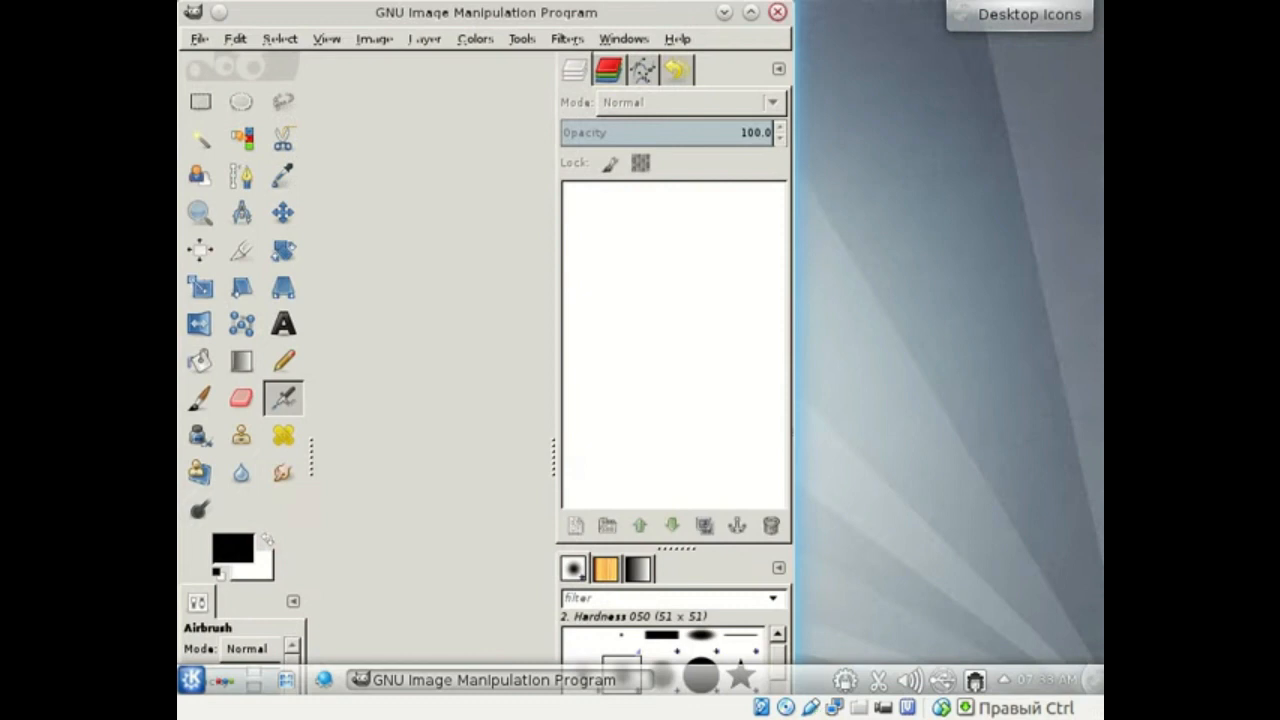
{"action": "left_click", "coordinate": [778, 11]}
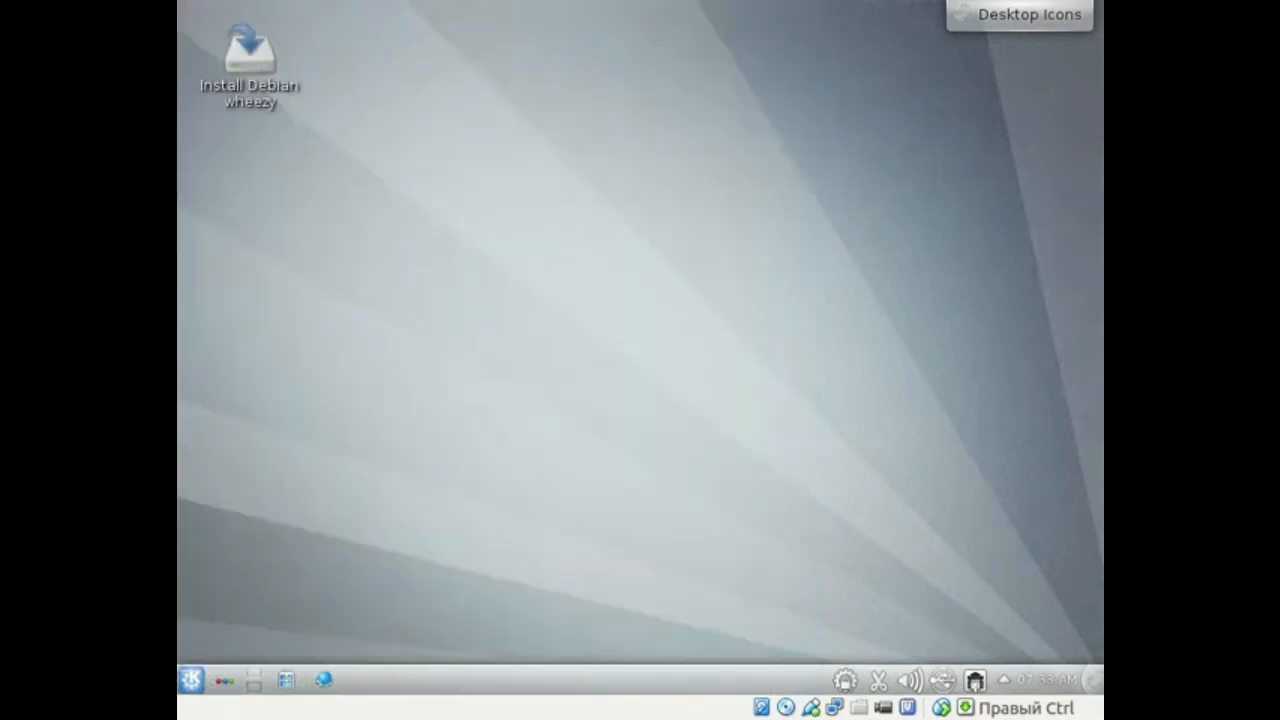
- Launch the JuK music player from the Multimedia category, dismiss its folder list dialog, and close its window
{"action": "left_click", "coordinate": [191, 680]}
{"action": "mouse_move", "coordinate": [240, 360]}
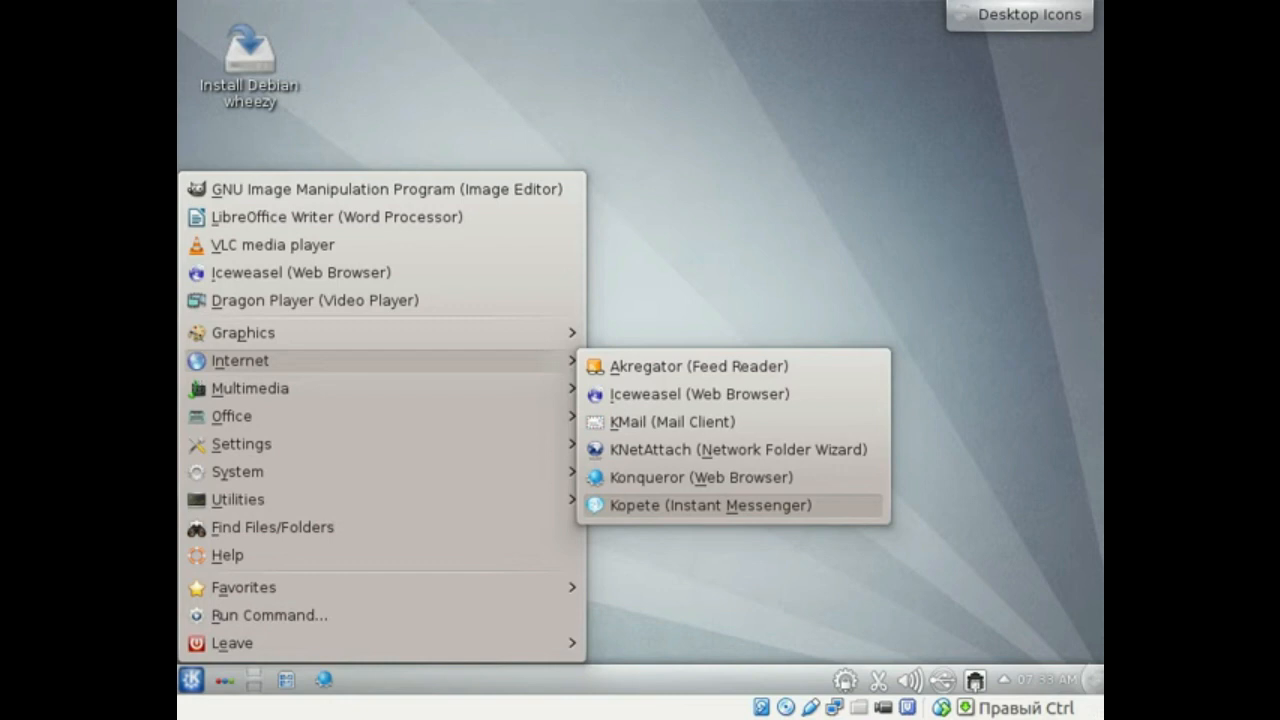
{"action": "mouse_move", "coordinate": [560, 388]}
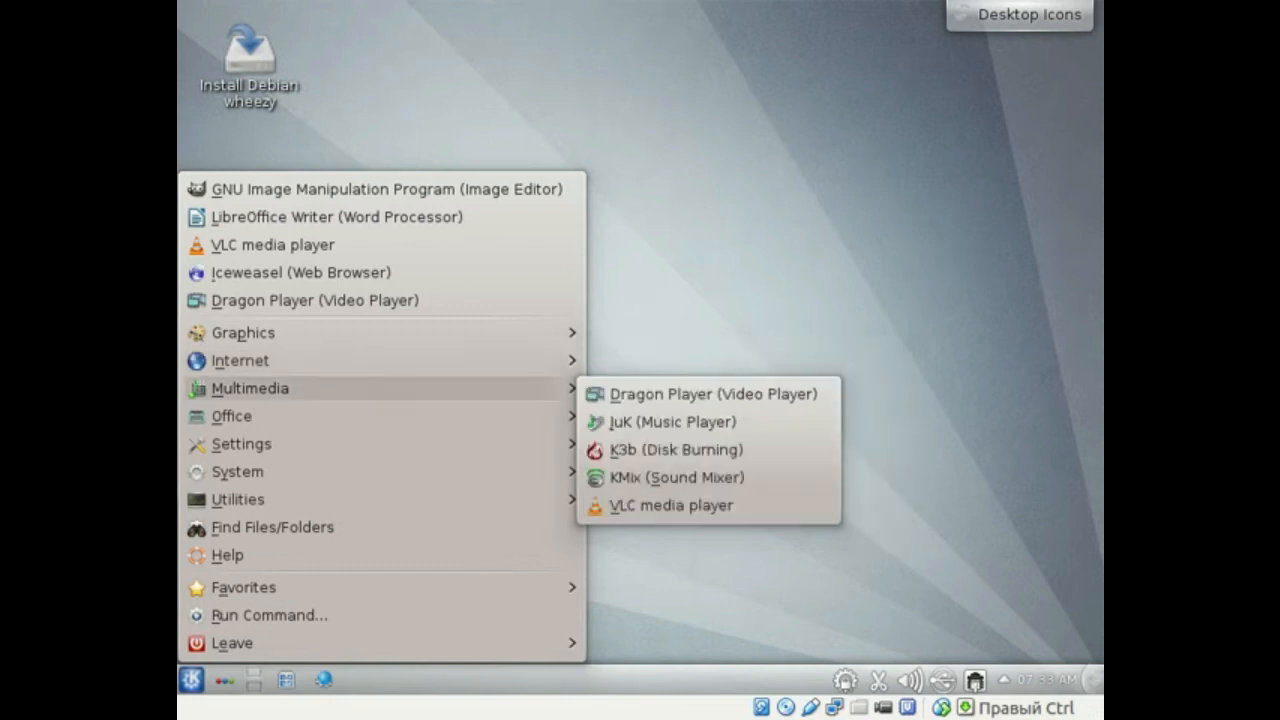
{"action": "left_click", "coordinate": [673, 424]}
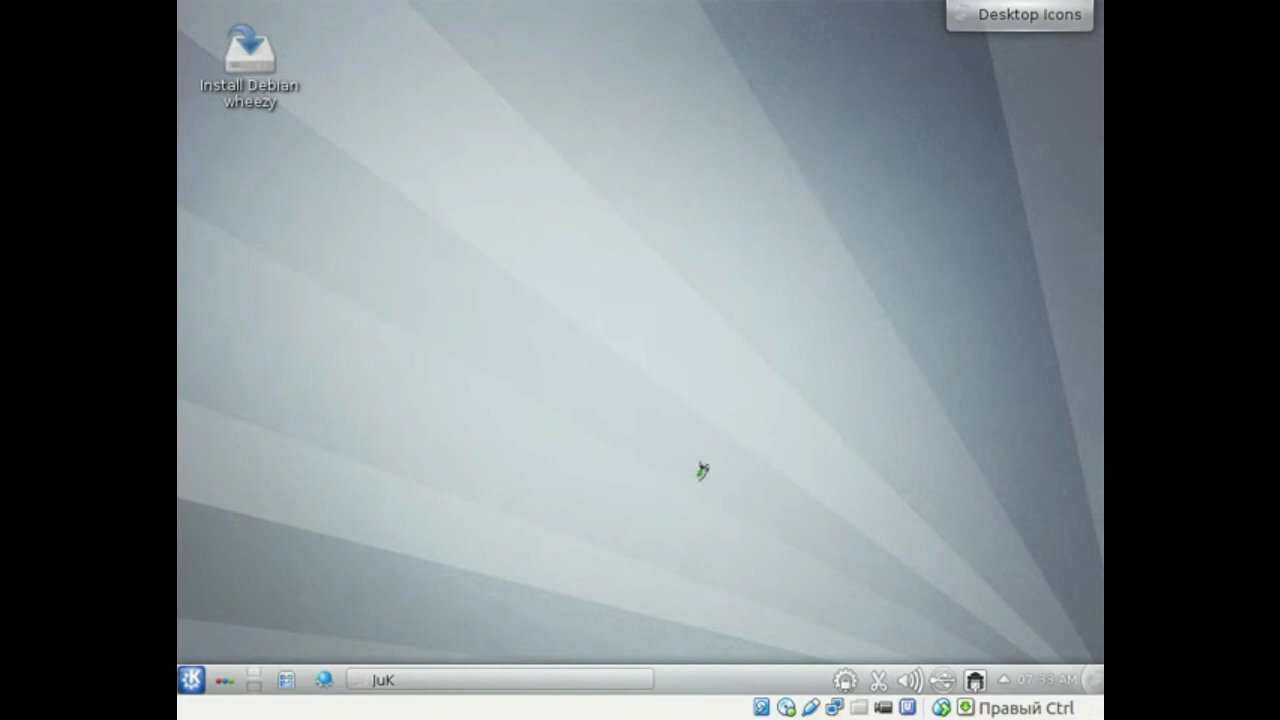
{"action": "left_click", "coordinate": [191, 679]}
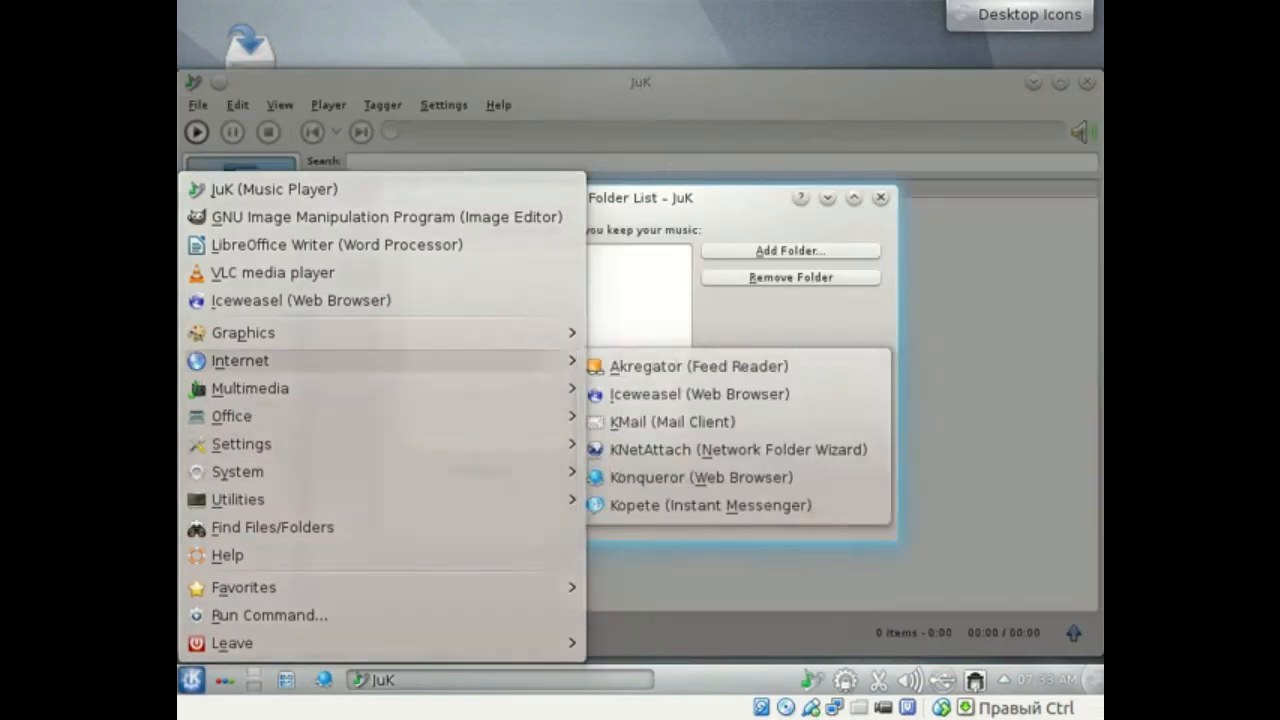
{"action": "left_click", "coordinate": [730, 218]}
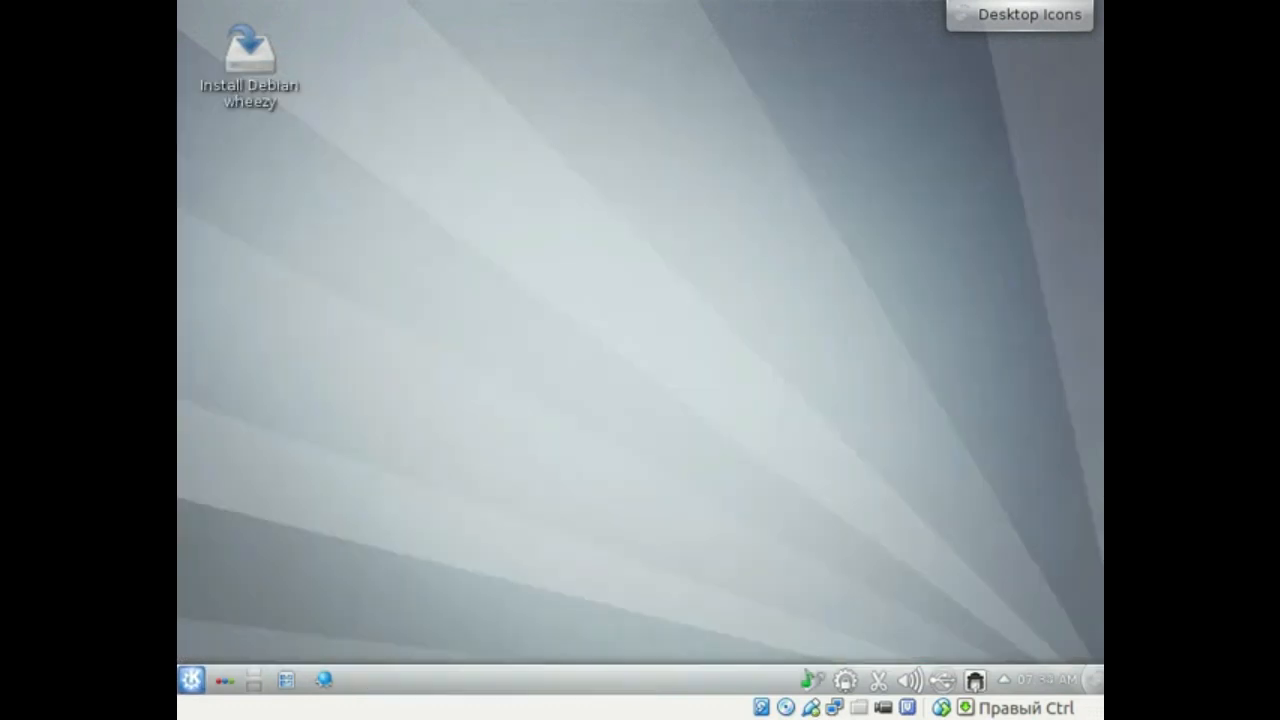
- Launch the K3b disk burning program from the Multimedia category and dismiss its Tip of the Day
{"action": "left_click", "coordinate": [191, 679]}
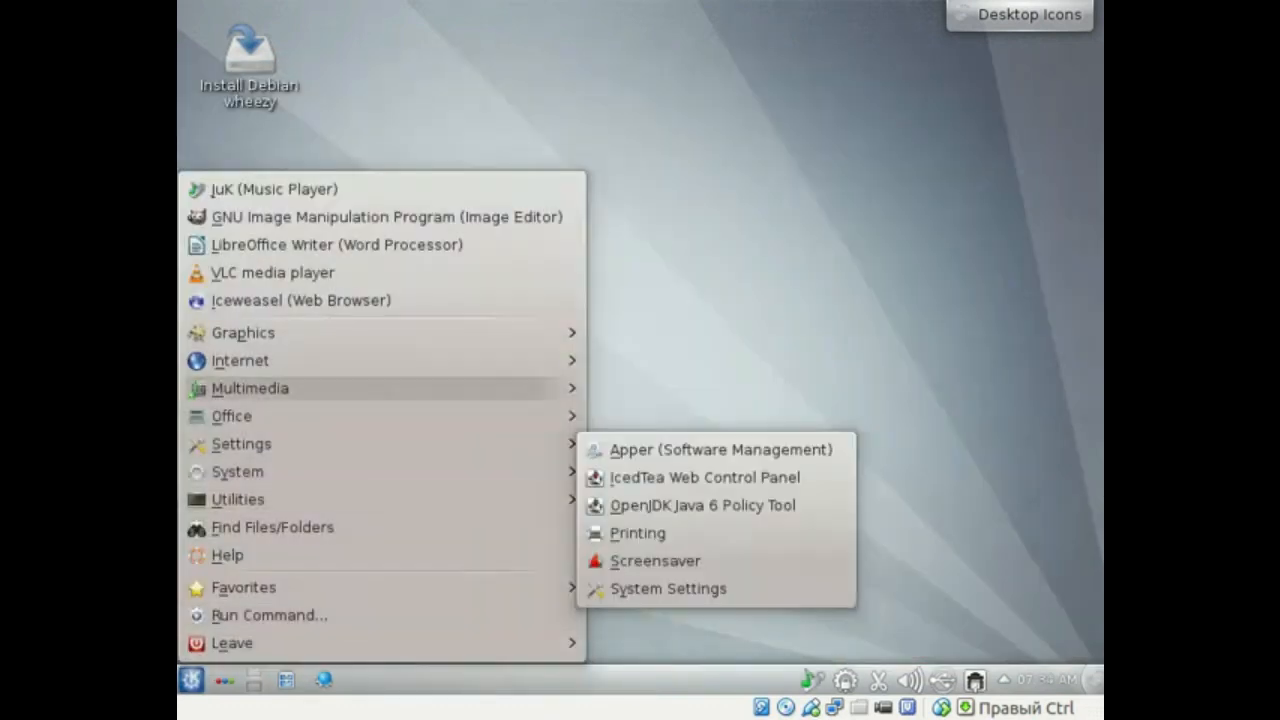
{"action": "mouse_move", "coordinate": [255, 422]}
{"action": "mouse_move", "coordinate": [466, 397]}
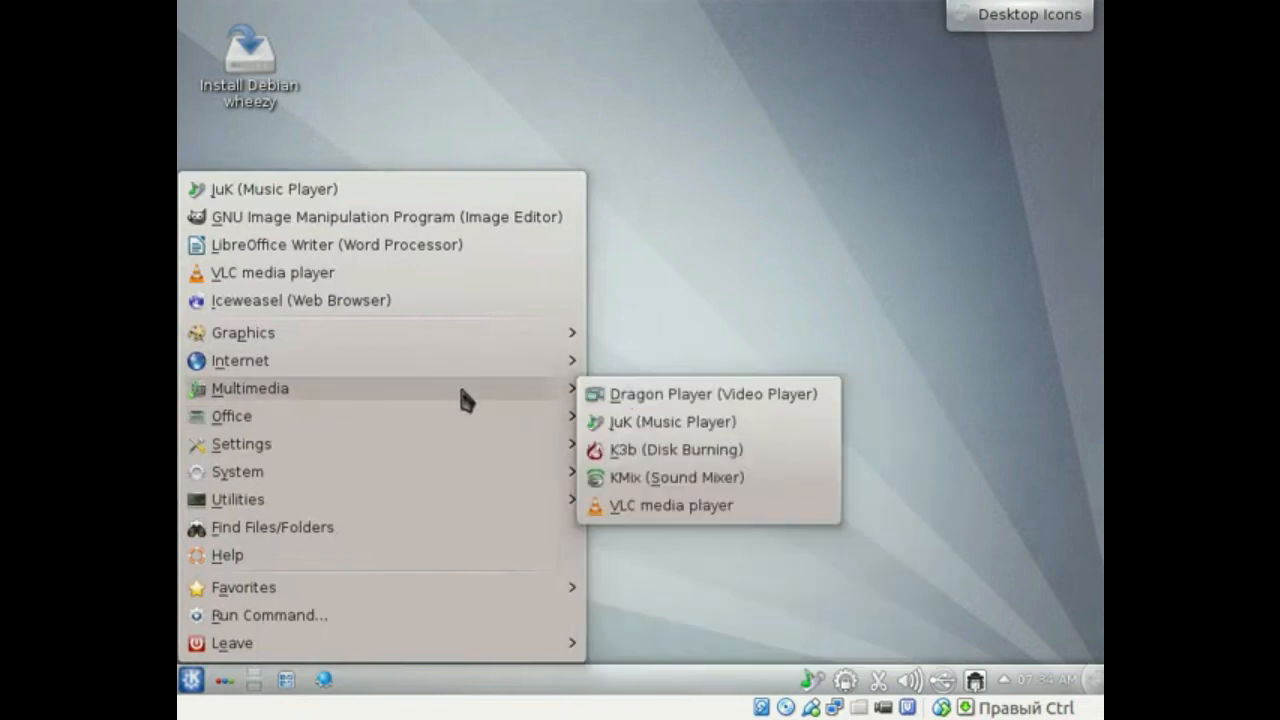
{"action": "left_click", "coordinate": [700, 450]}
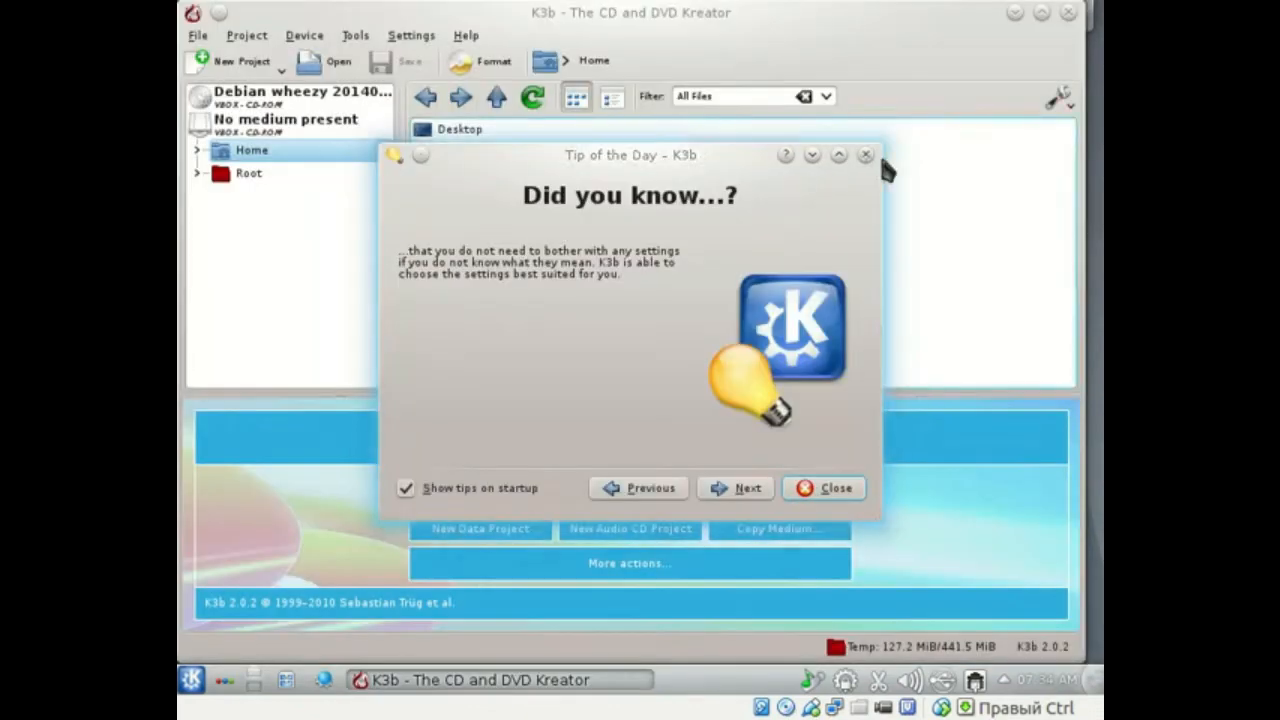
{"action": "left_click", "coordinate": [866, 155]}
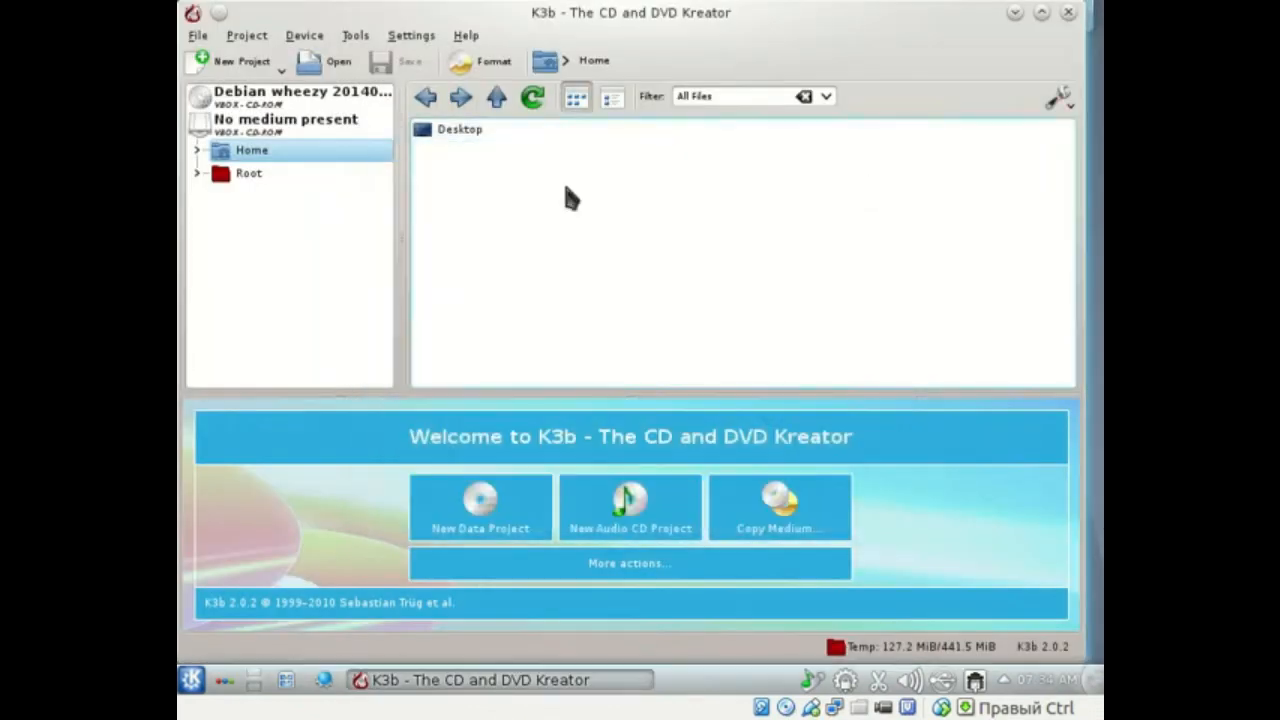
- View the About K3b dialog, and close both the dialog and K3b
{"action": "left_click", "coordinate": [466, 35]}
{"action": "left_click", "coordinate": [495, 160]}
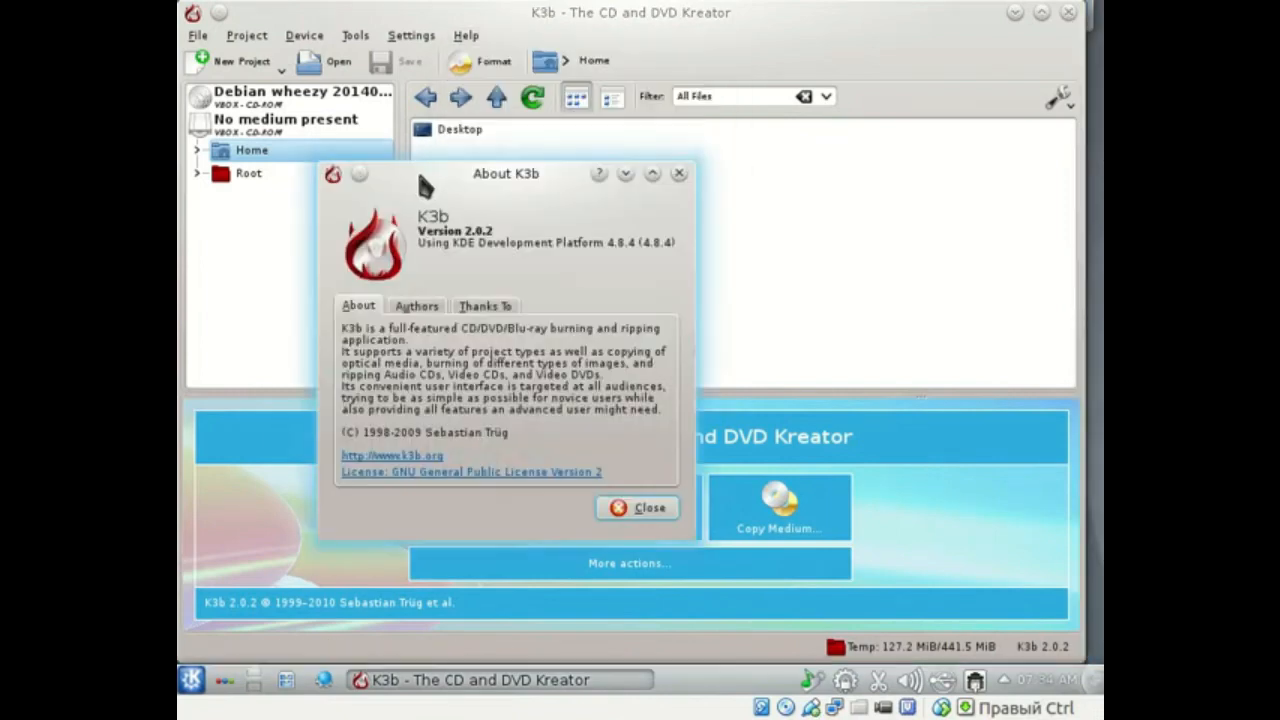
{"action": "left_click_drag", "start_coordinate": [640, 122], "coordinate": [600, 157]}
{"action": "left_click_drag", "start_coordinate": [680, 141], "coordinate": [521, 108]}
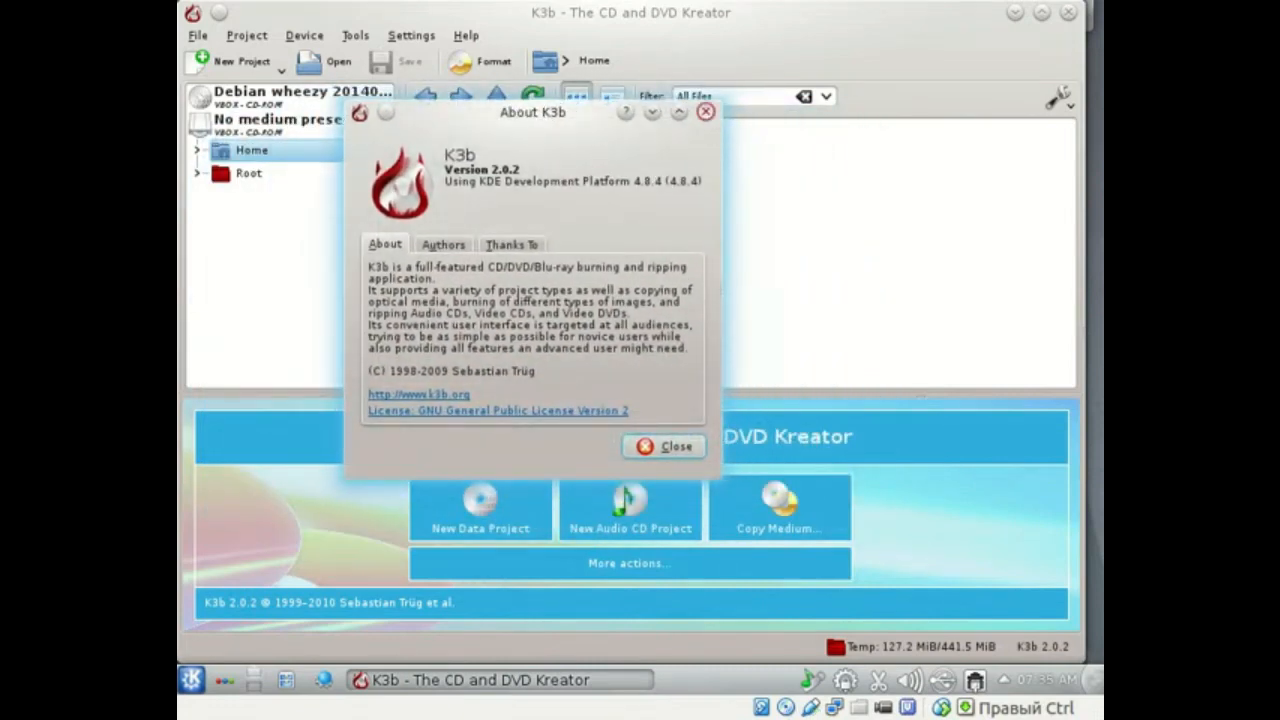
{"action": "left_click", "coordinate": [705, 112]}
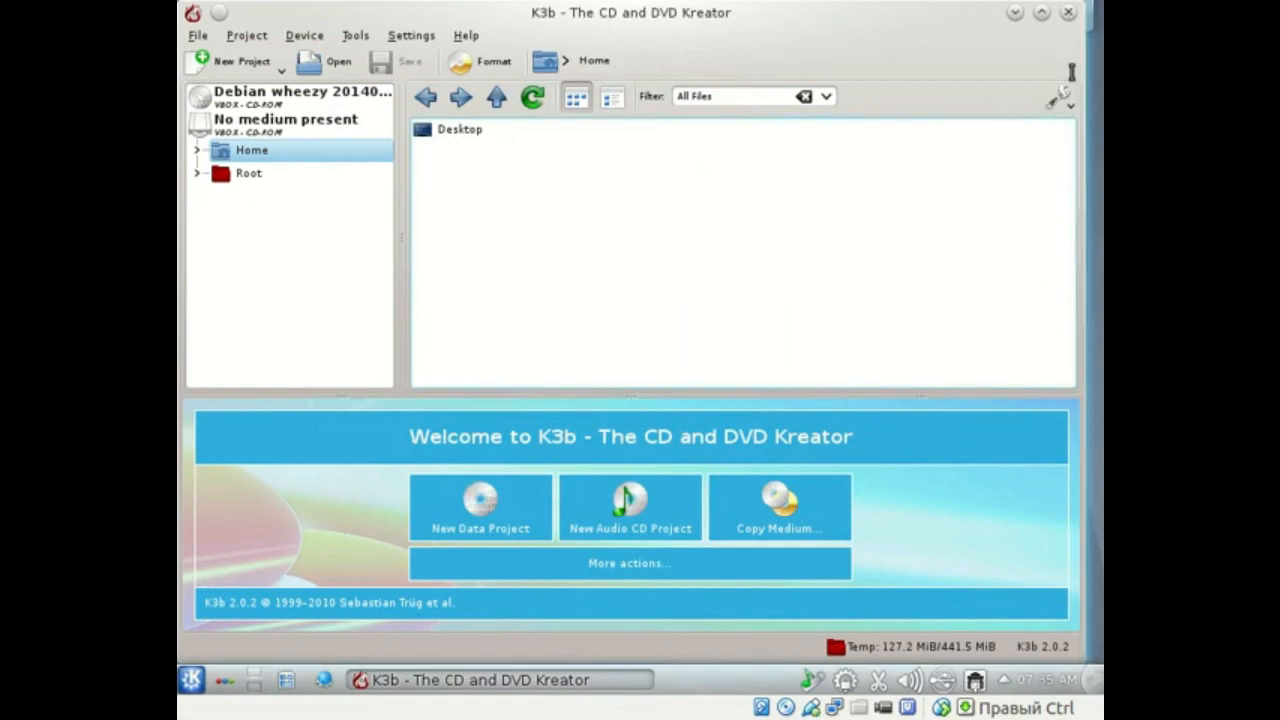
{"action": "left_click", "coordinate": [1067, 12]}
{"action": "left_click_drag", "start_coordinate": [920, 251], "coordinate": [258, 550]}
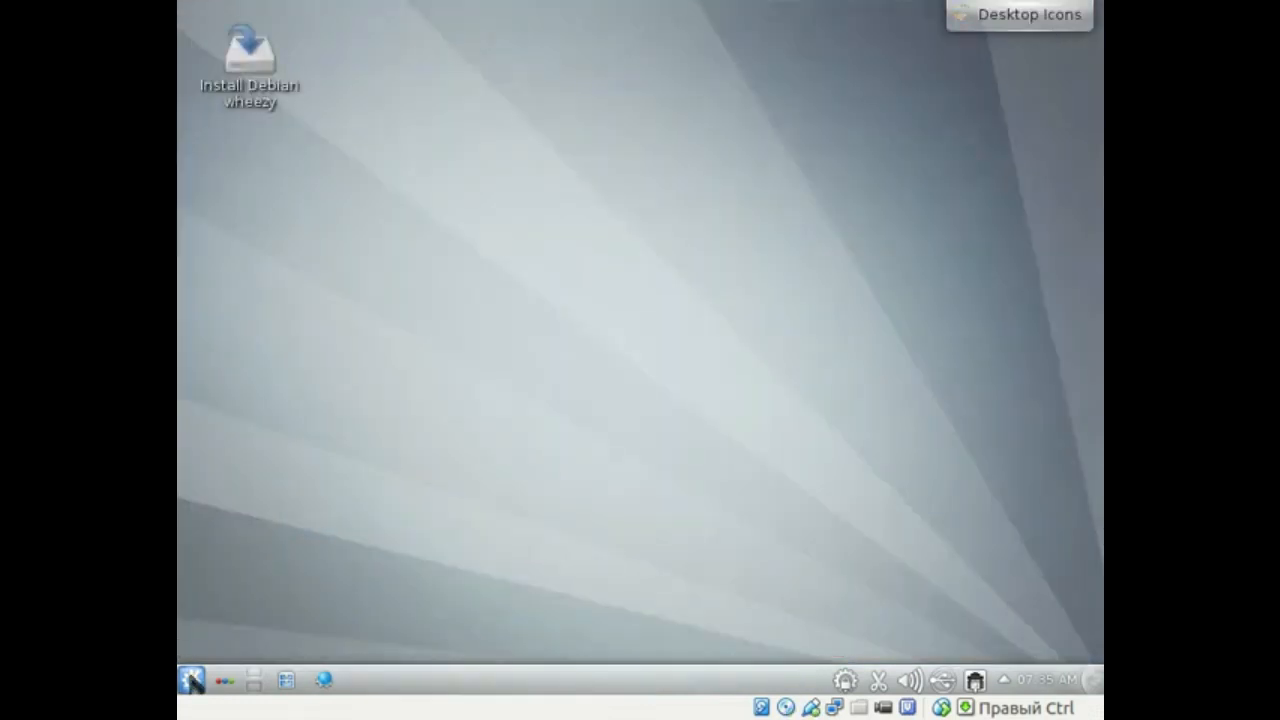
- Launch the KMix sound mixer from the Multimedia category and view its capture devices, playback streams and capture streams
{"action": "left_click", "coordinate": [191, 679]}
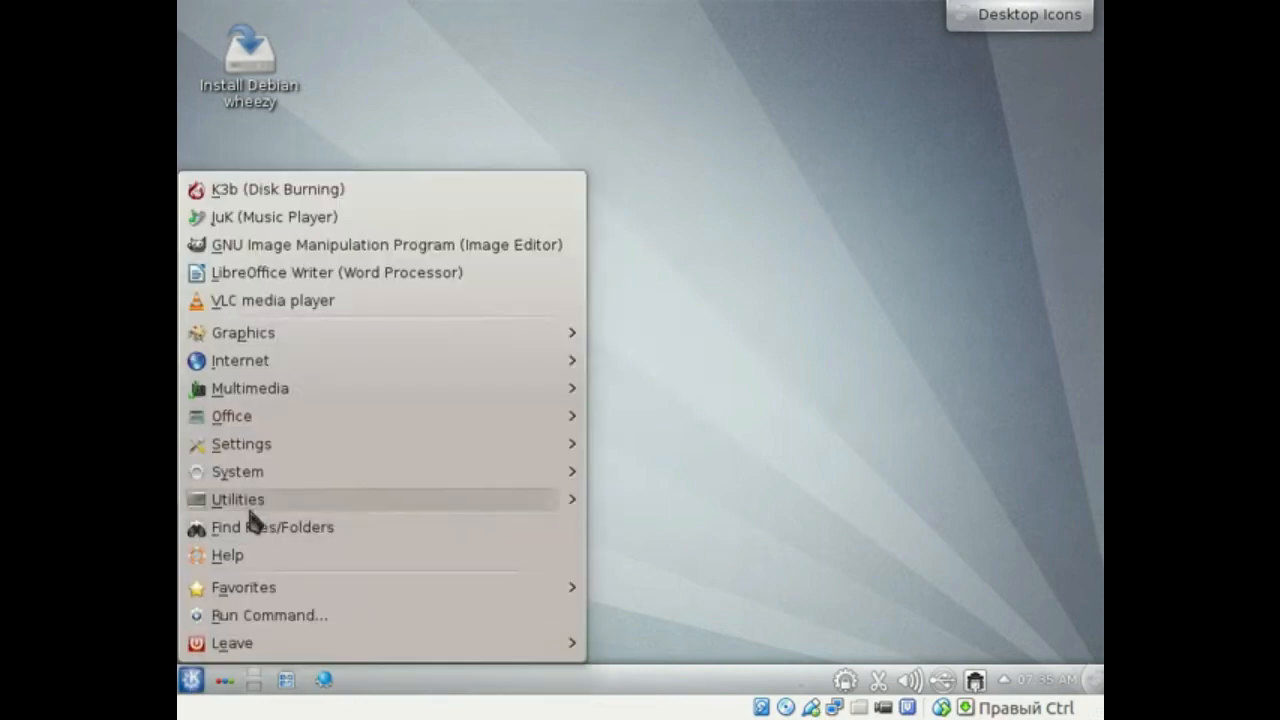
{"action": "mouse_move", "coordinate": [230, 471]}
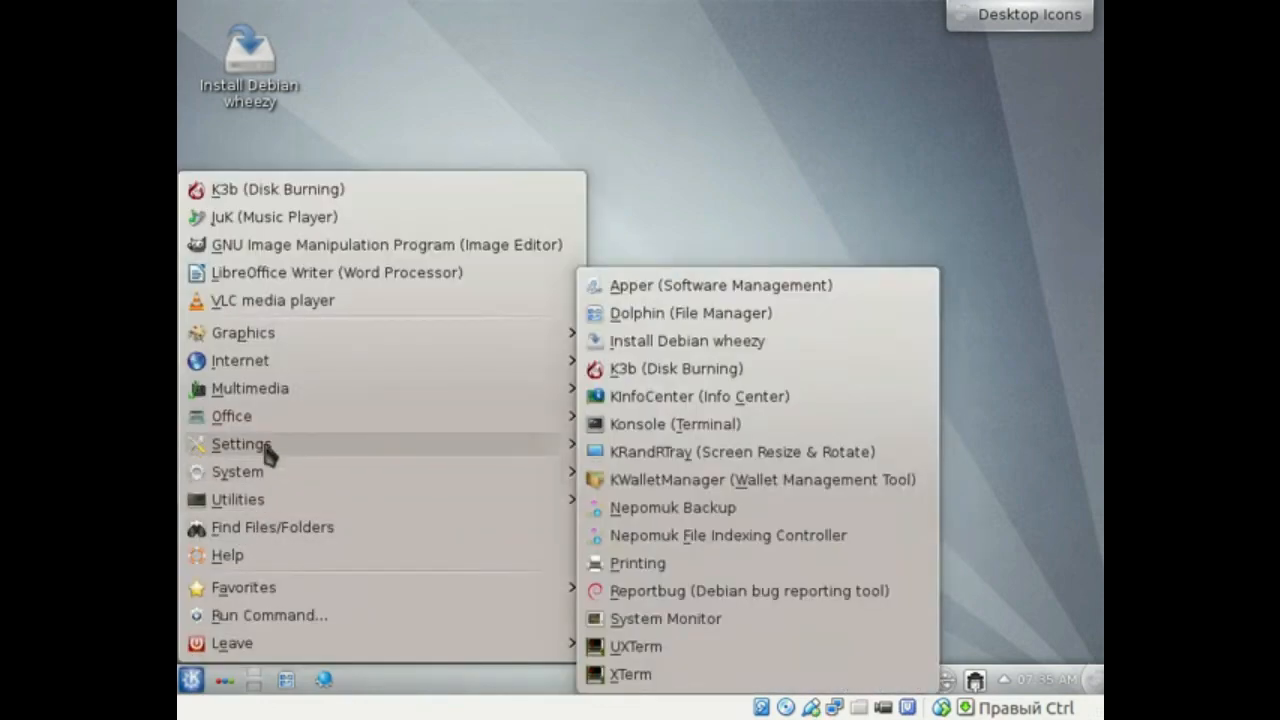
{"action": "mouse_move", "coordinate": [250, 388]}
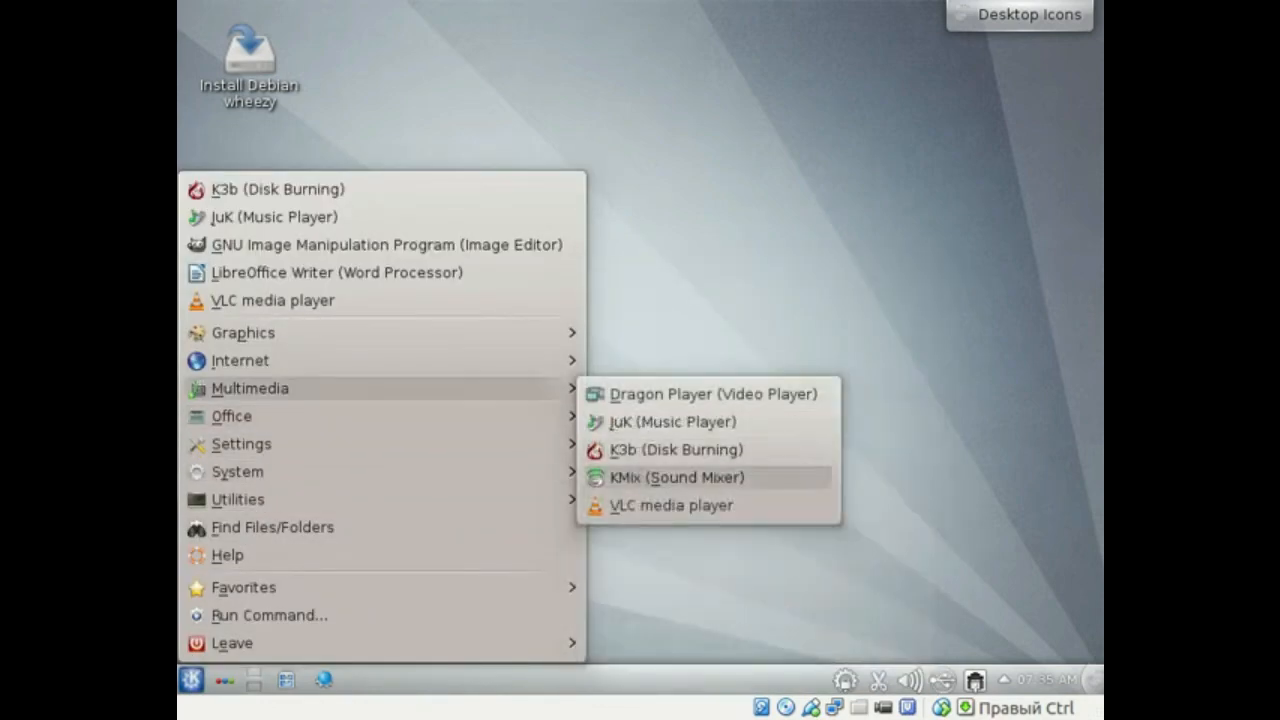
{"action": "left_click", "coordinate": [646, 477]}
{"action": "left_click", "coordinate": [405, 66]}
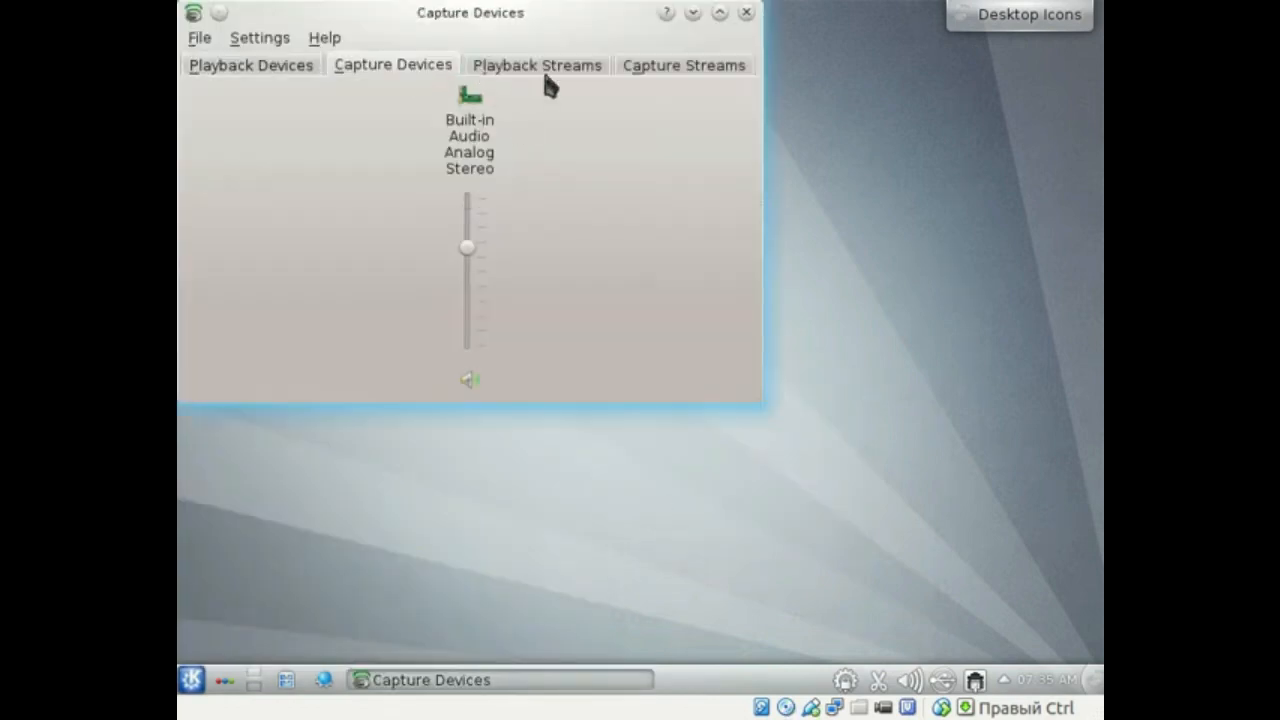
{"action": "left_click", "coordinate": [540, 68]}
{"action": "left_click", "coordinate": [645, 68]}
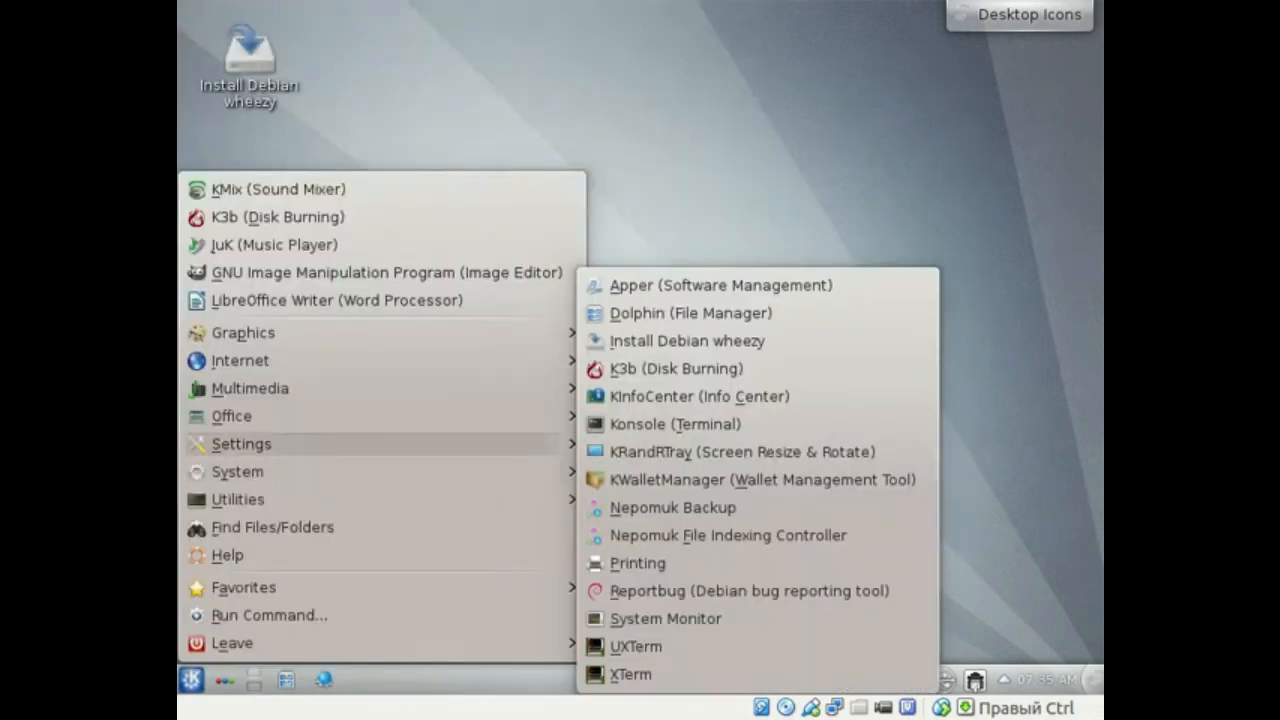
- Launch Apper from the Settings category, search for "ubuntu" packages, and view the ubuntu-dev-tools description
{"action": "mouse_move", "coordinate": [337, 443]}
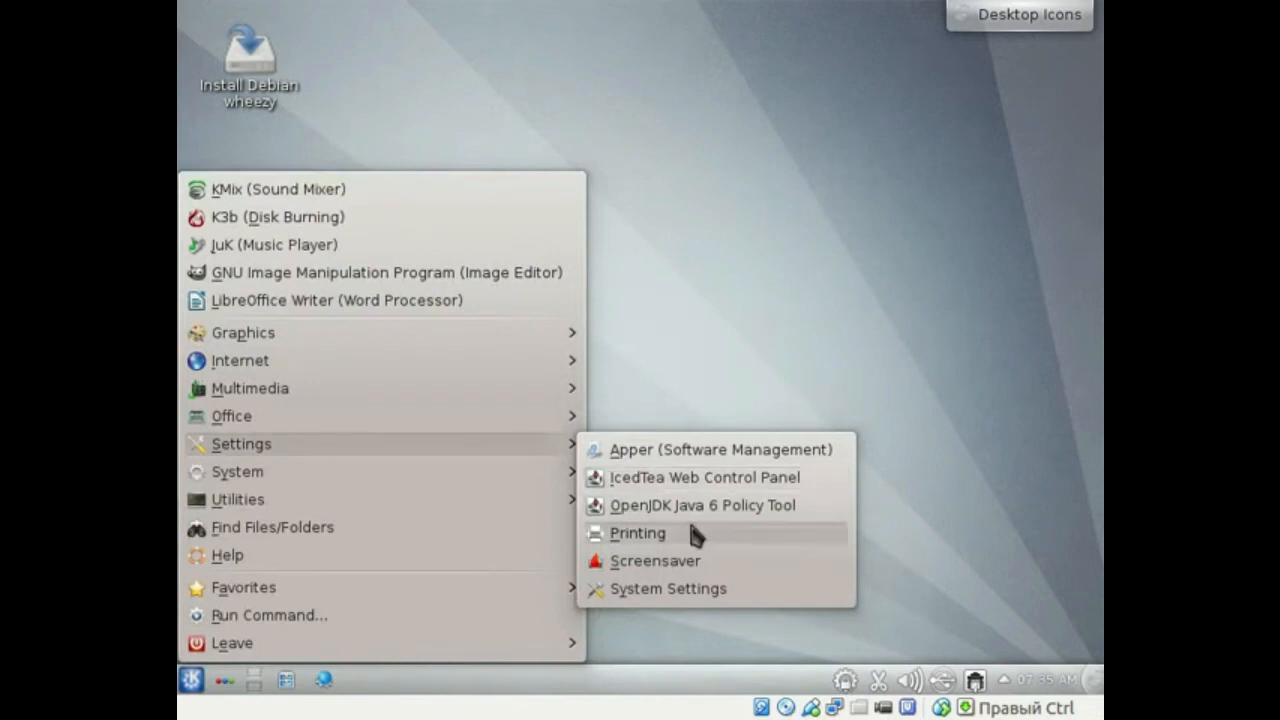
{"action": "left_click", "coordinate": [677, 449]}
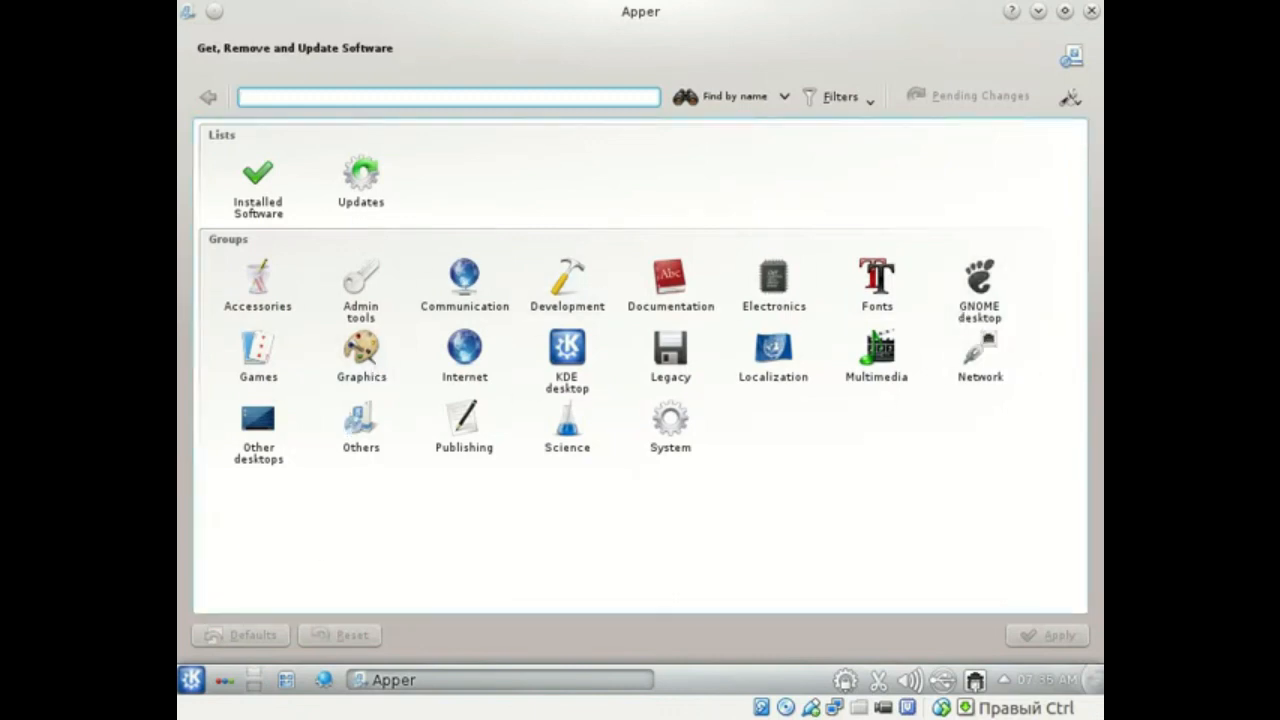
{"action": "type", "text": "ubuntu"}
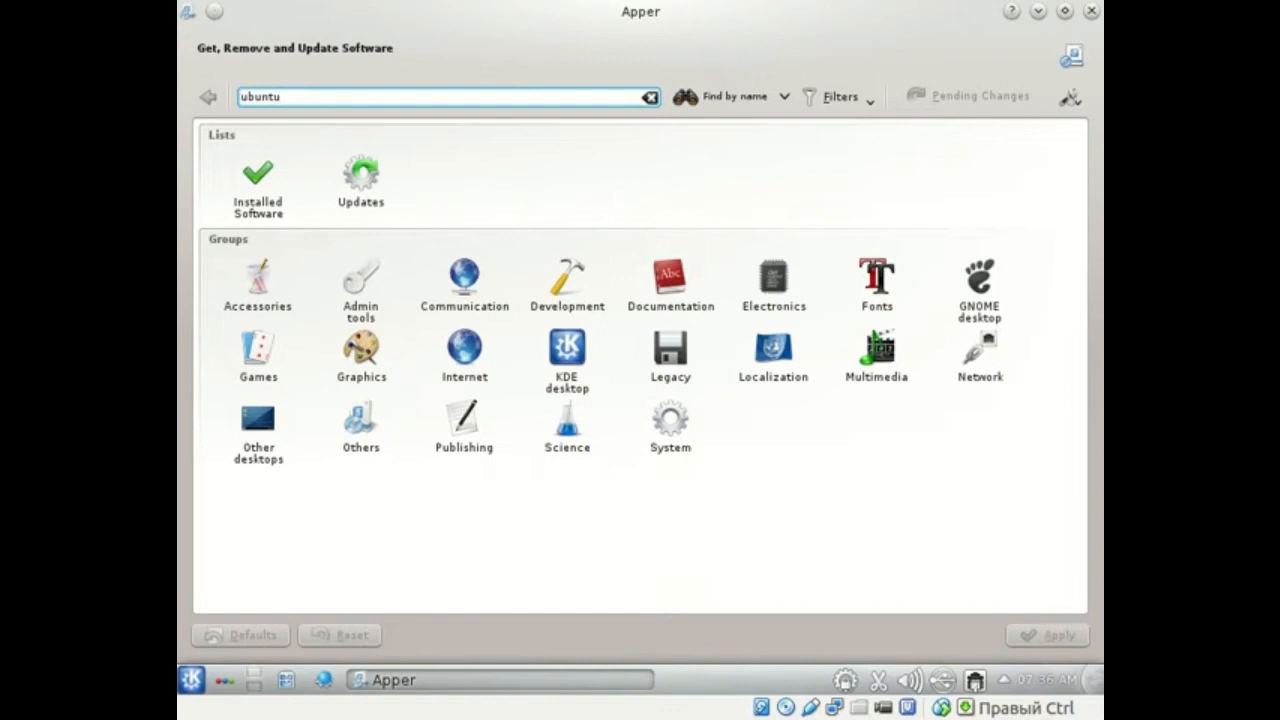
{"action": "key", "text": "Return"}
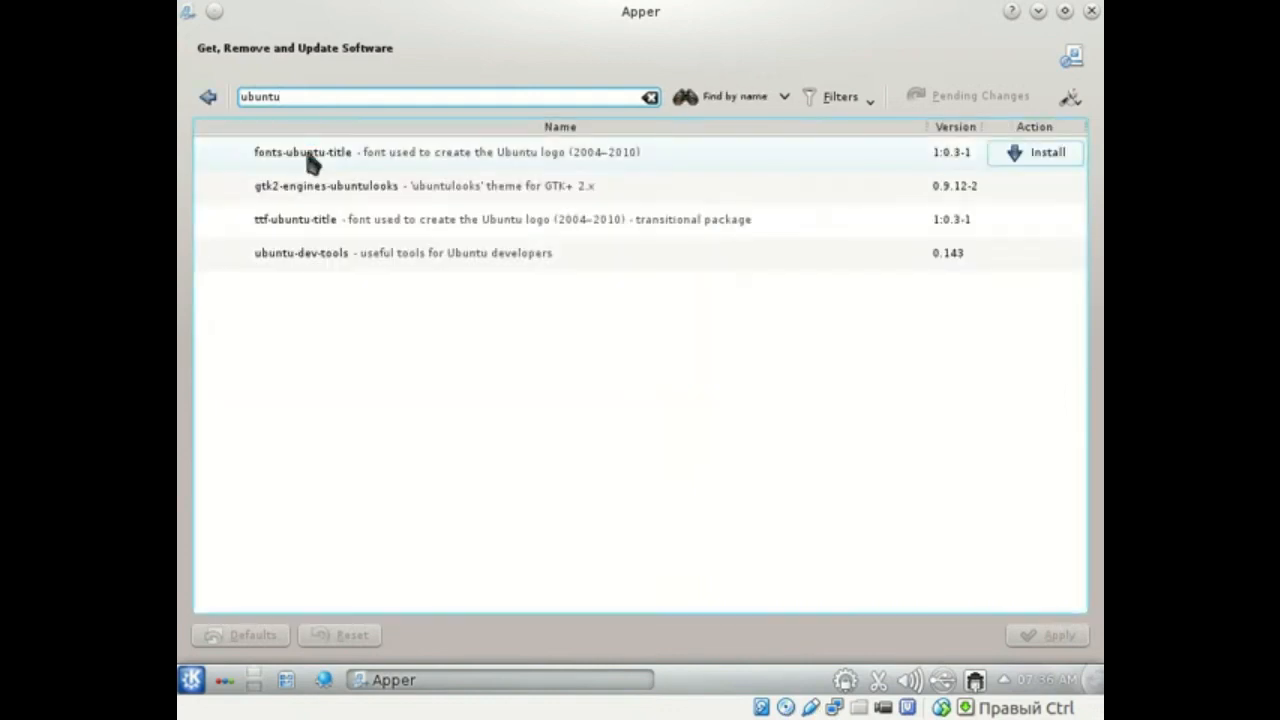
{"action": "left_click", "coordinate": [314, 157]}
{"action": "left_click", "coordinate": [300, 253]}
- Search Apper for "gdebi" and install gdebi-kde, accepting the additional gdebi-core package
{"action": "double_click", "coordinate": [244, 97]}
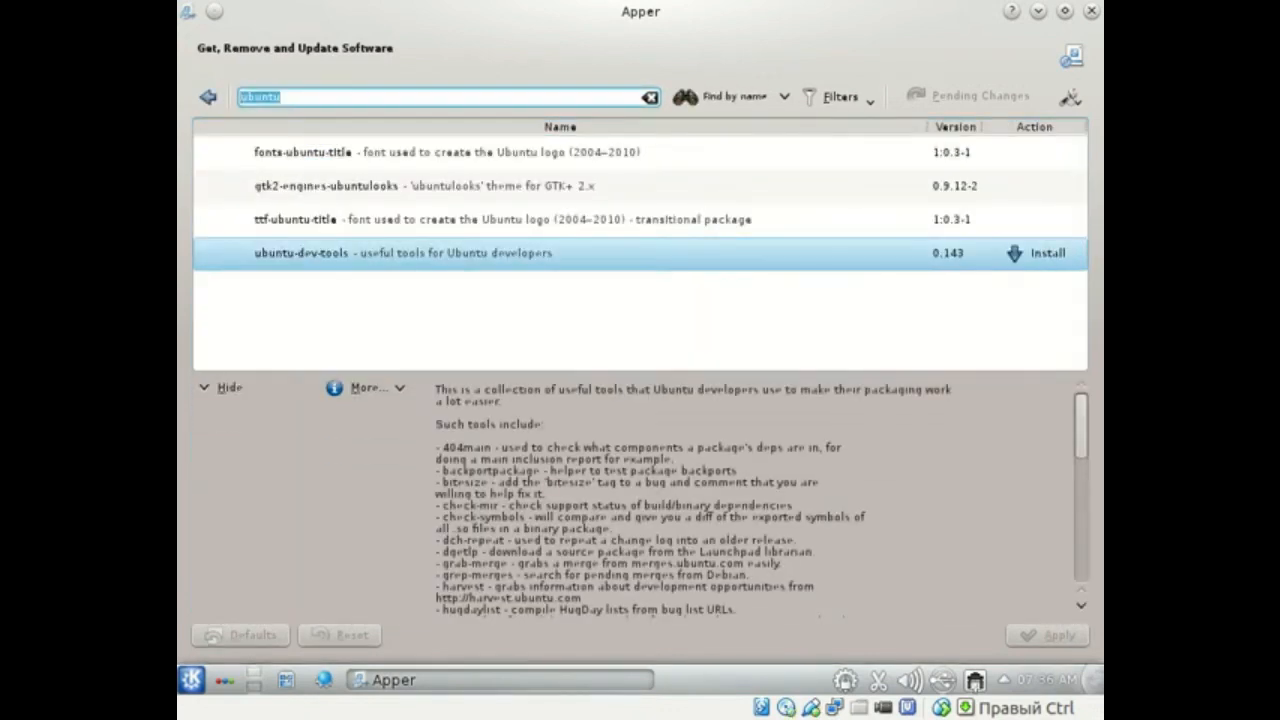
{"action": "key", "text": "BackSpace"}
{"action": "key", "text": "Return"}
{"action": "left_click", "coordinate": [343, 220]}
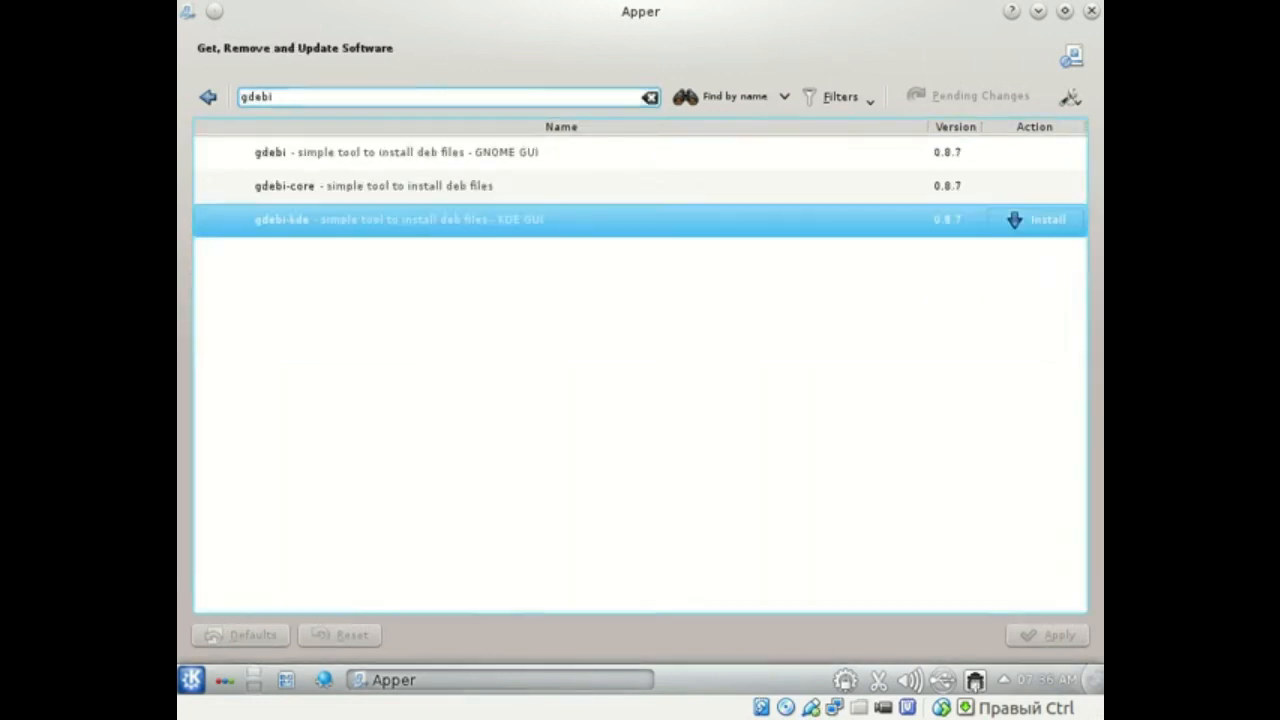
{"action": "left_click", "coordinate": [1035, 220]}
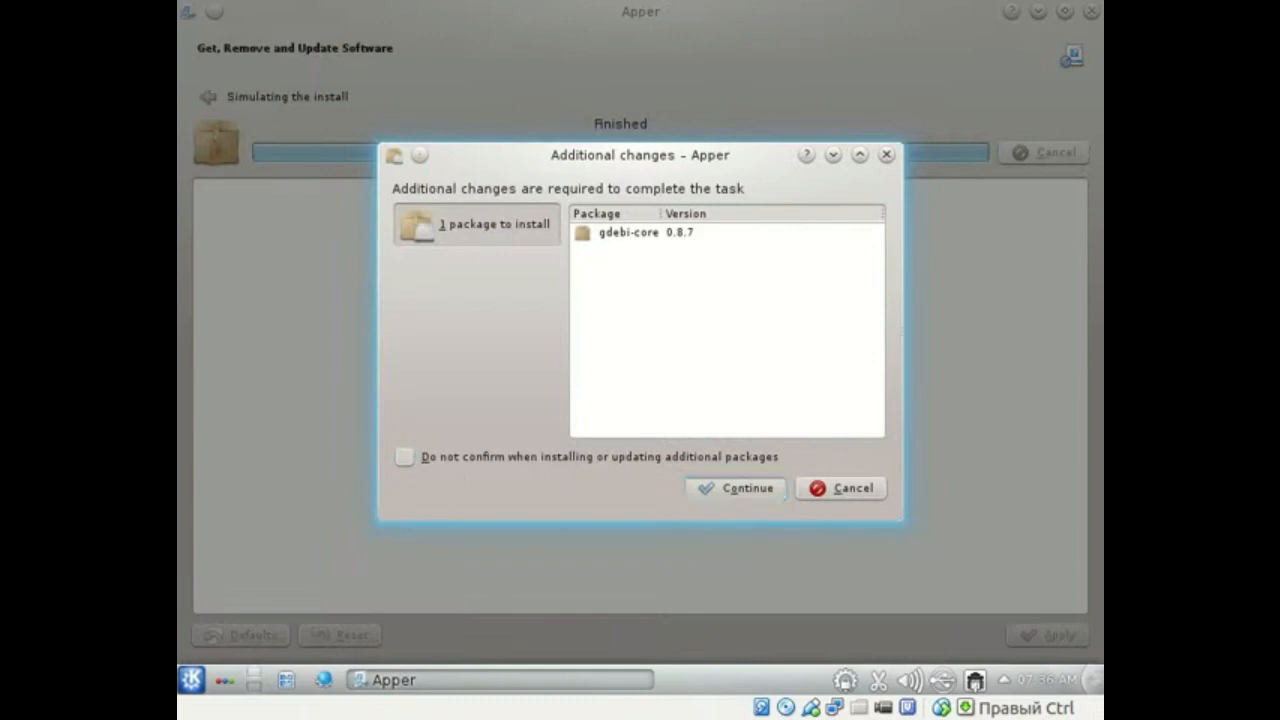
{"action": "left_click", "coordinate": [735, 488]}
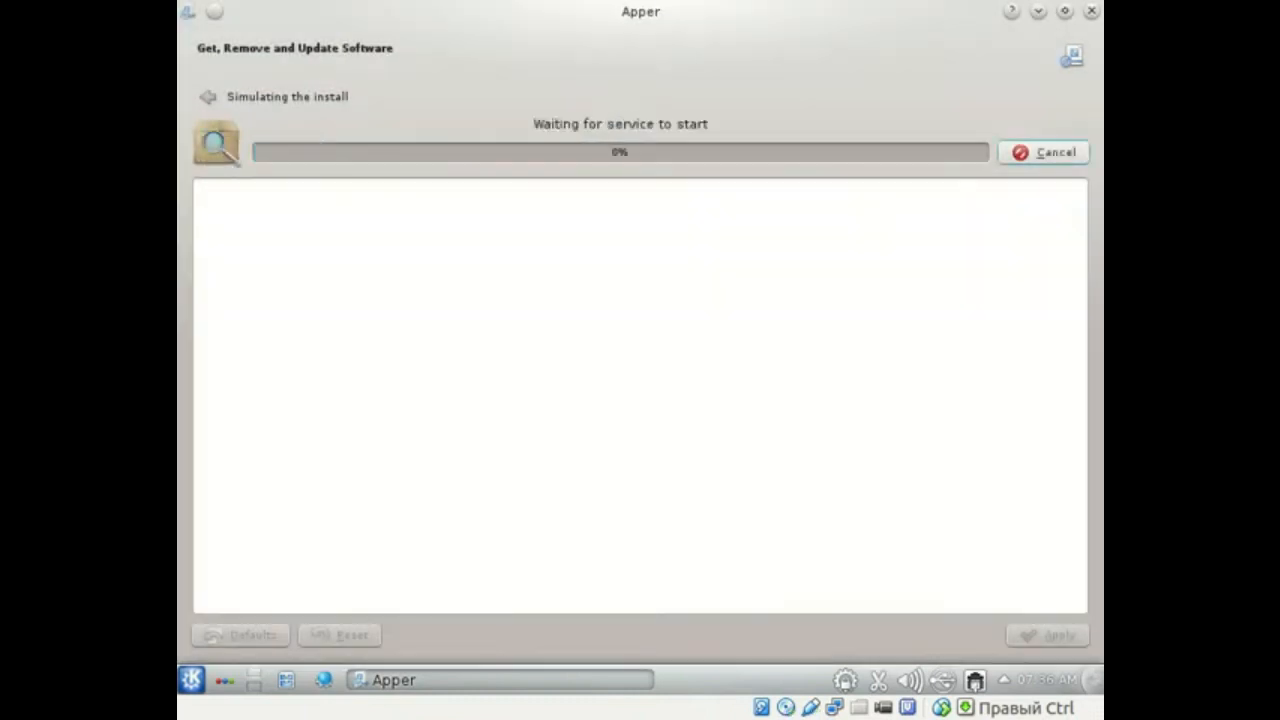
- Browse the Office category of the application launcher and launch System Monitor from the System category
{"action": "left_click", "coordinate": [196, 680]}
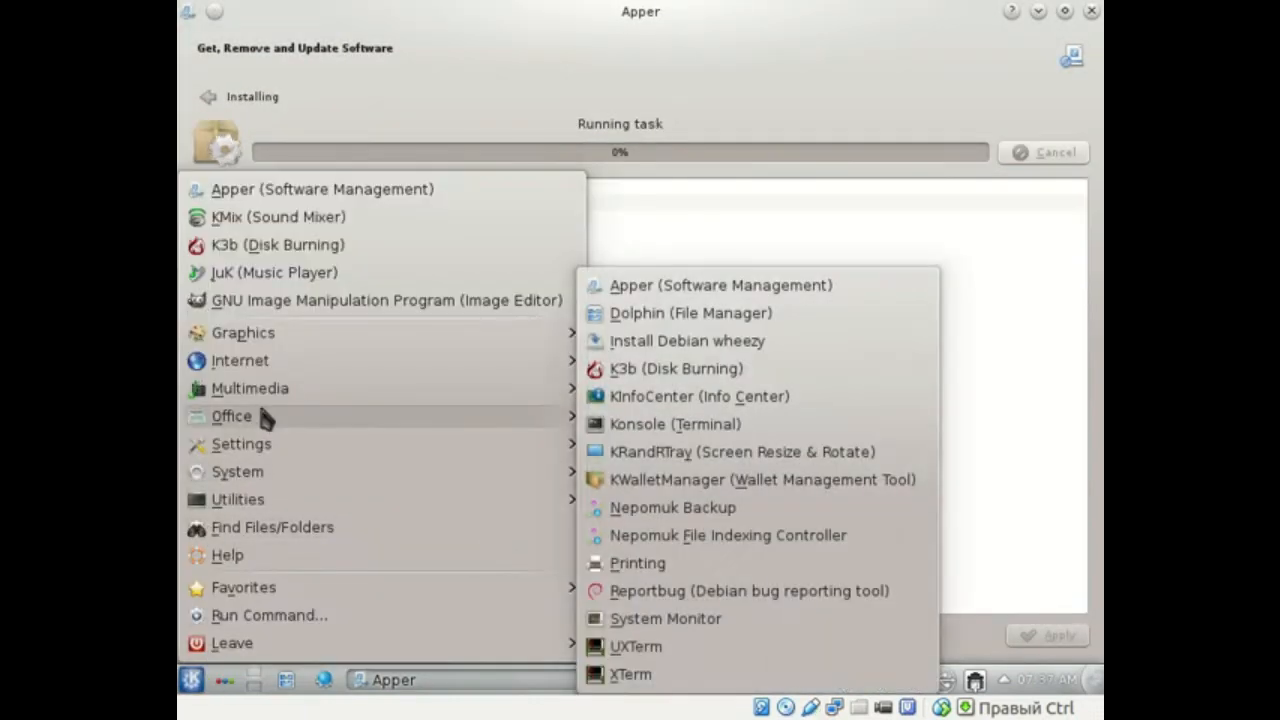
{"action": "mouse_move", "coordinate": [240, 416]}
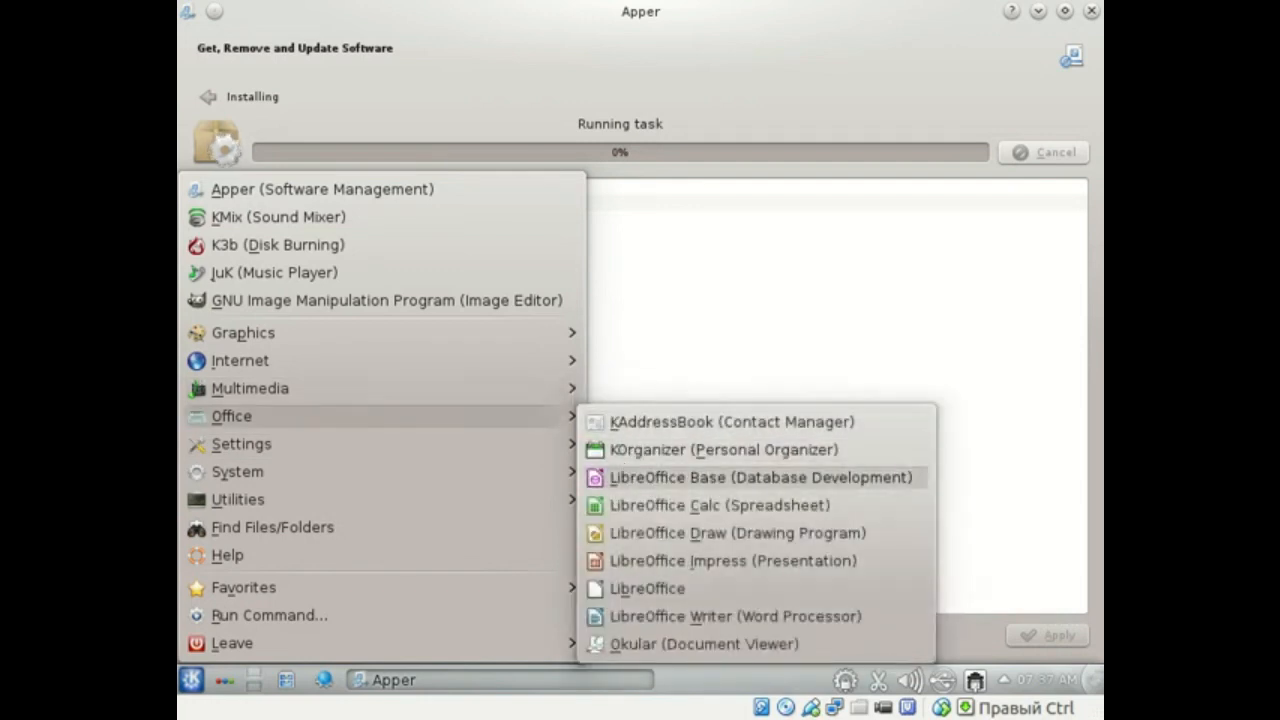
{"action": "mouse_move", "coordinate": [400, 444]}
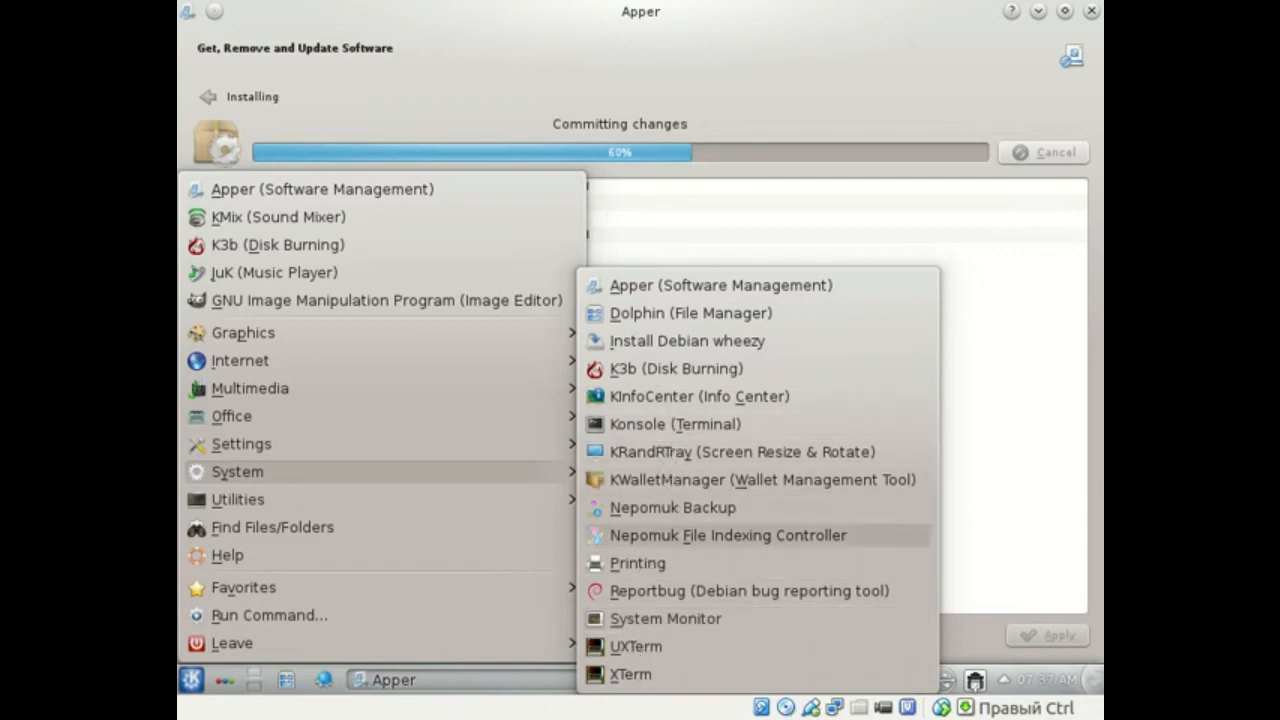
{"action": "left_click", "coordinate": [665, 618]}
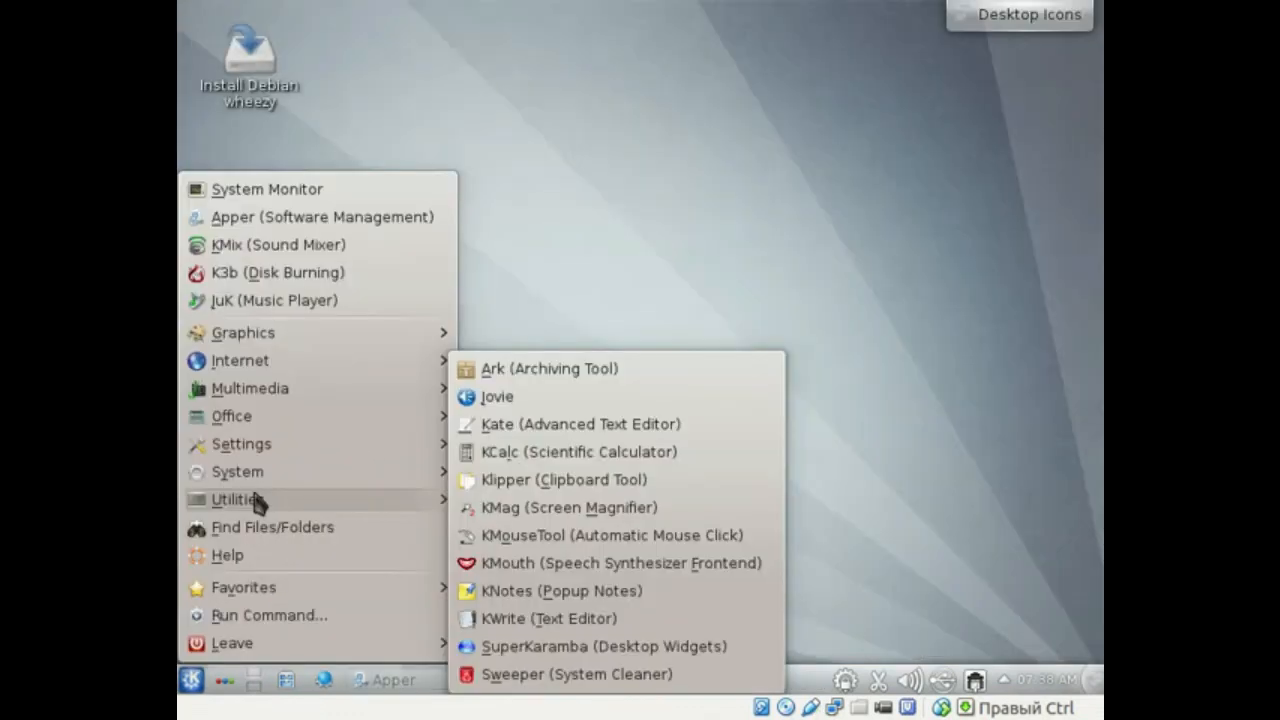
- Launch the Kate text editor and the Ark archiving tool from the Utilities category, closing each one after viewing it
{"action": "mouse_move", "coordinate": [340, 505]}
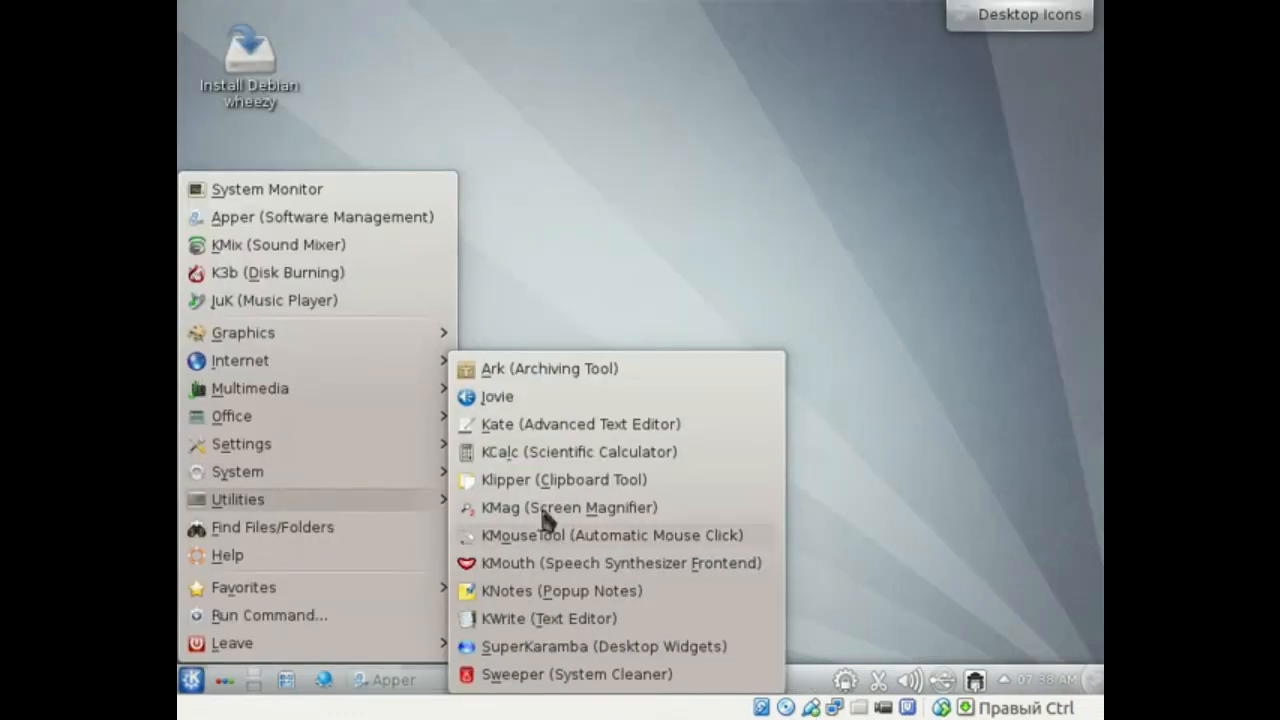
{"action": "left_click", "coordinate": [509, 428]}
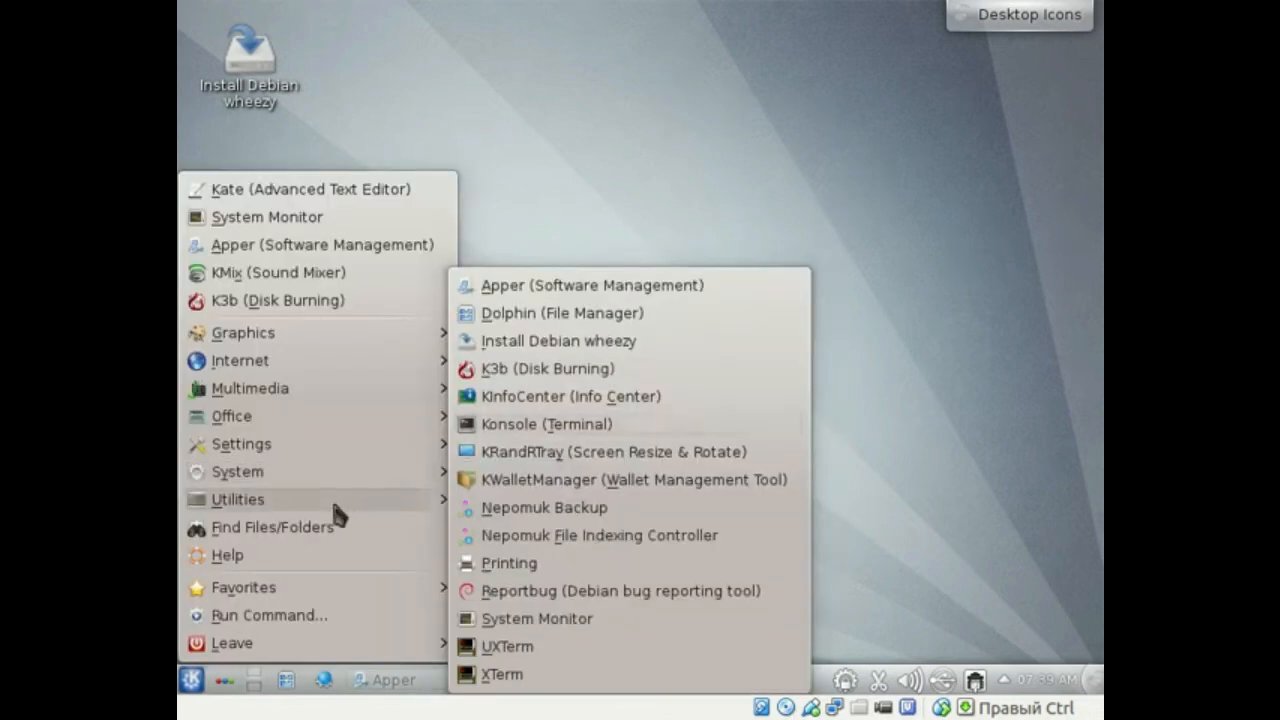
{"action": "mouse_move", "coordinate": [346, 523]}
{"action": "left_click", "coordinate": [500, 368]}
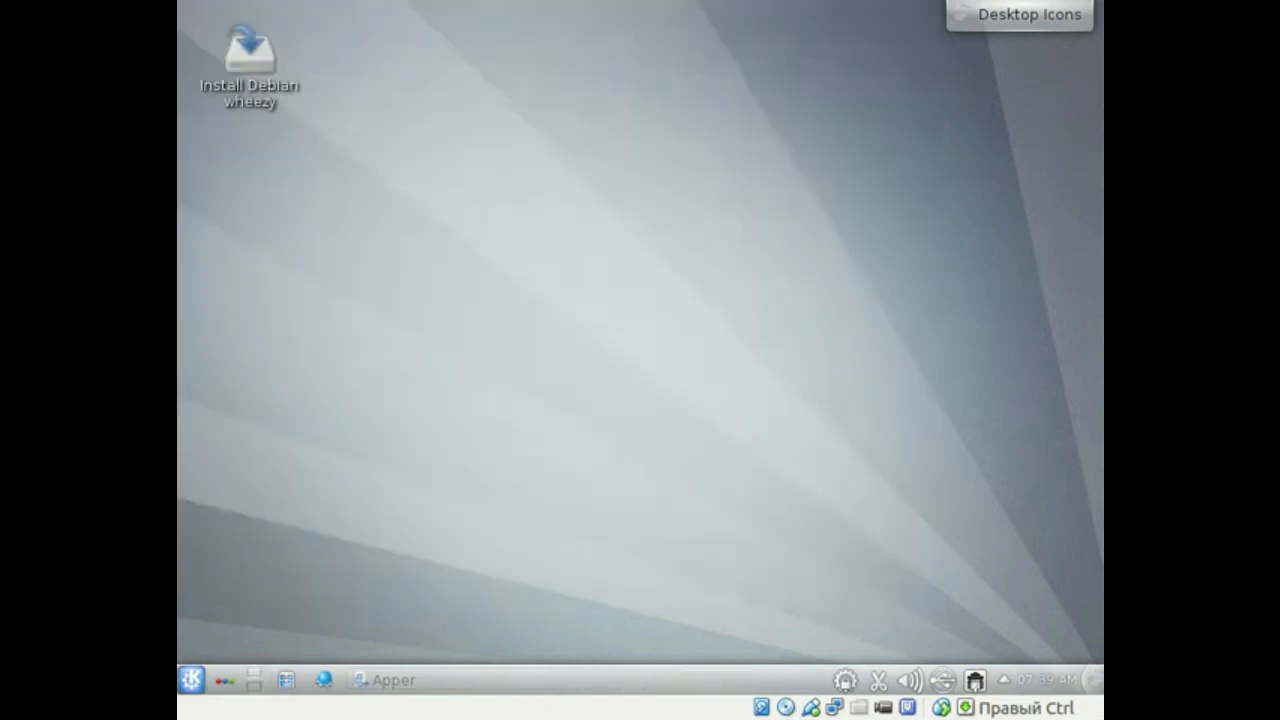
- Launch the KCalc scientific calculator from the Utilities category and close it
{"action": "key", "text": "alt+F1"}
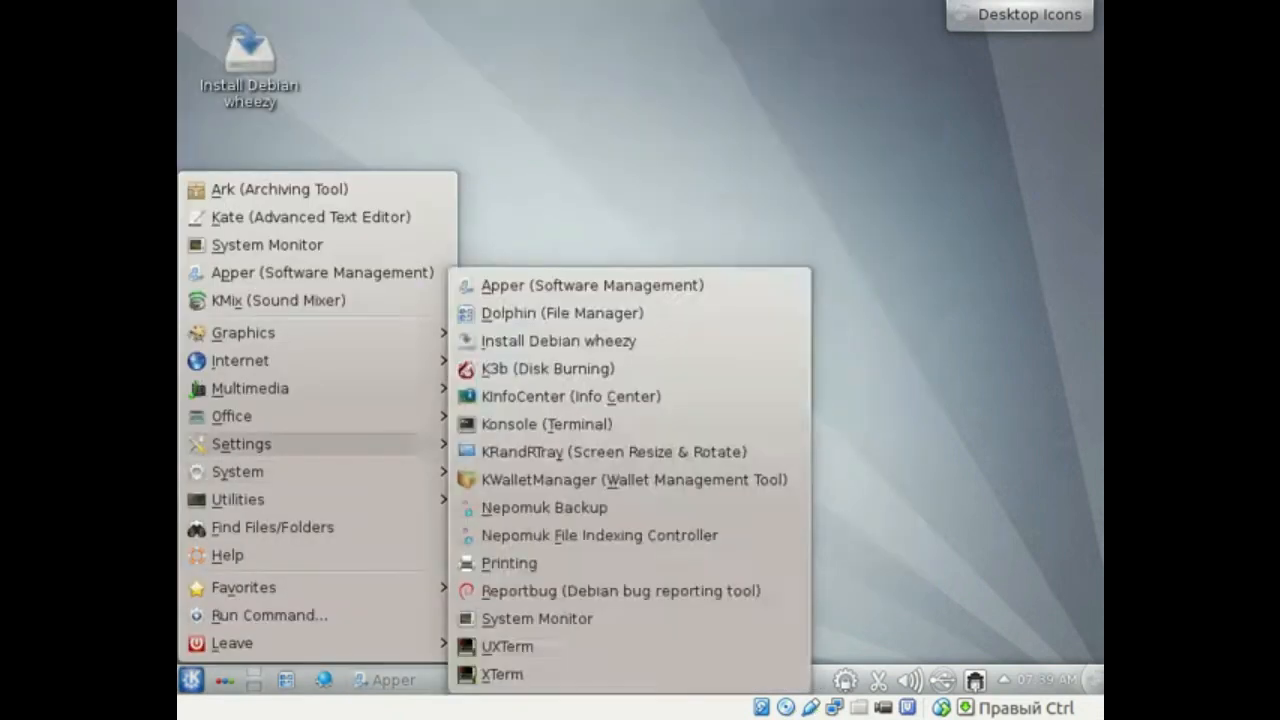
{"action": "mouse_move", "coordinate": [260, 471]}
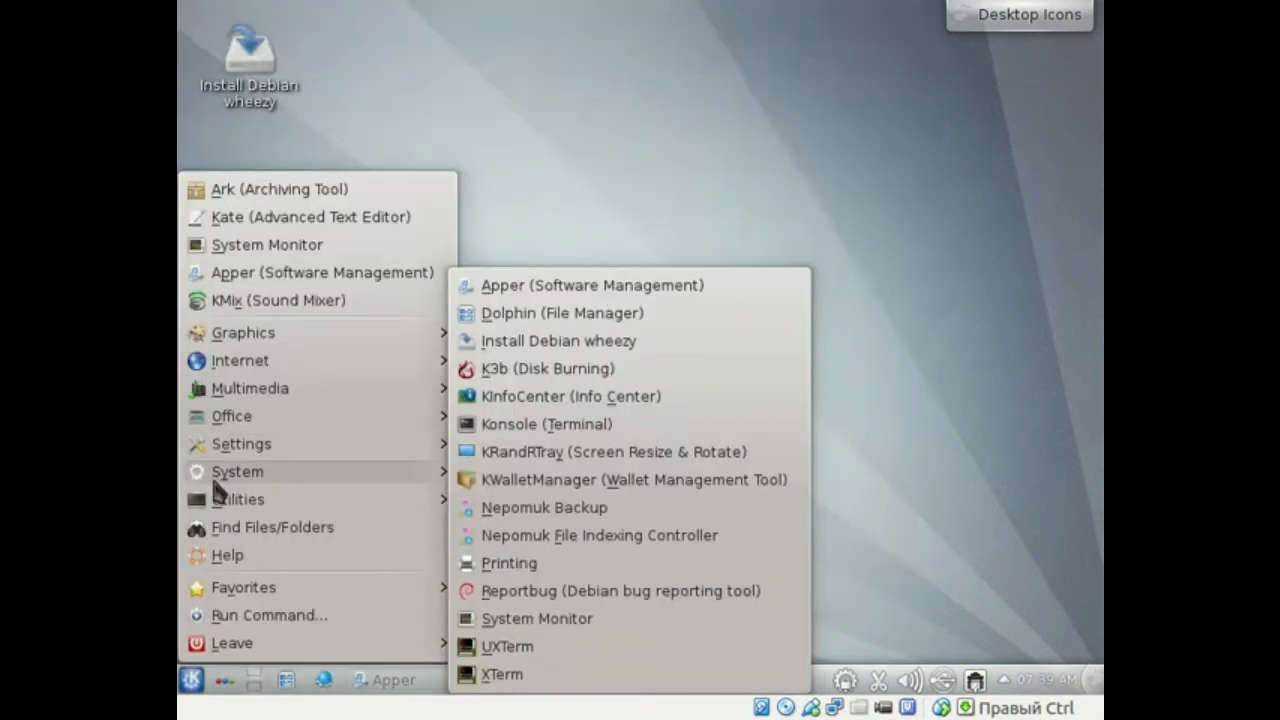
{"action": "mouse_move", "coordinate": [230, 499]}
{"action": "left_click", "coordinate": [546, 505]}
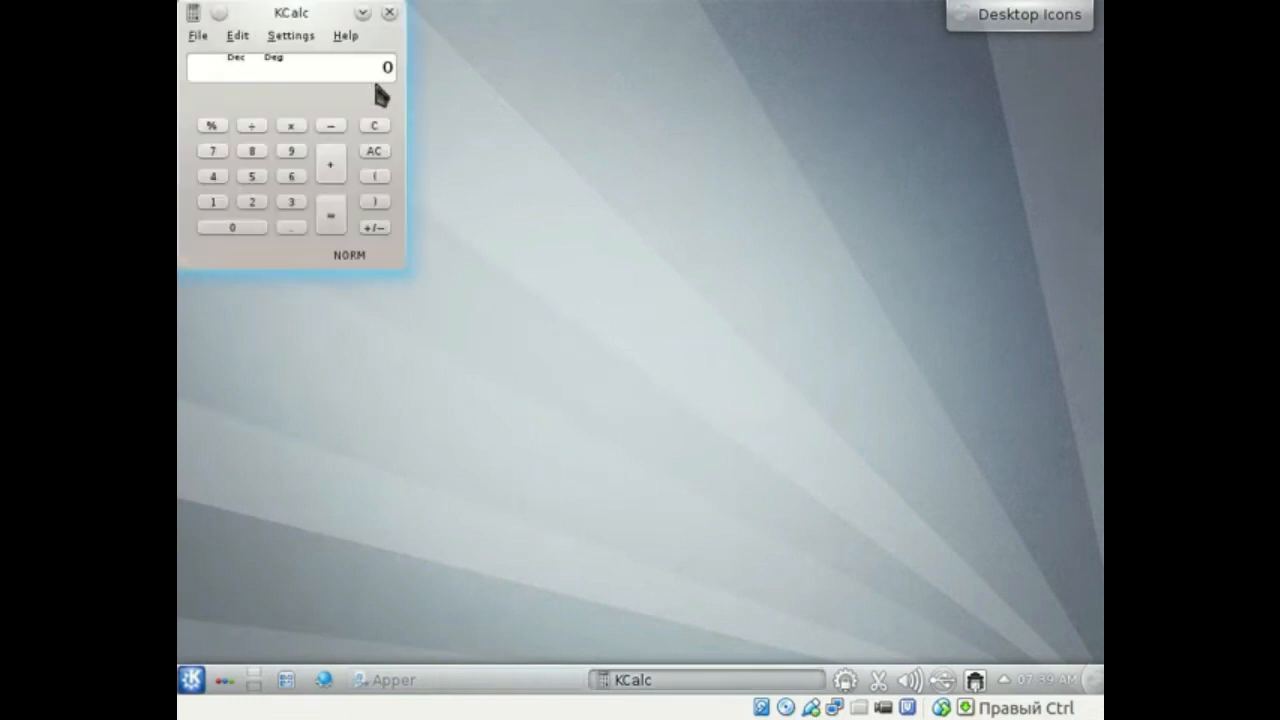
{"action": "left_click", "coordinate": [388, 14]}
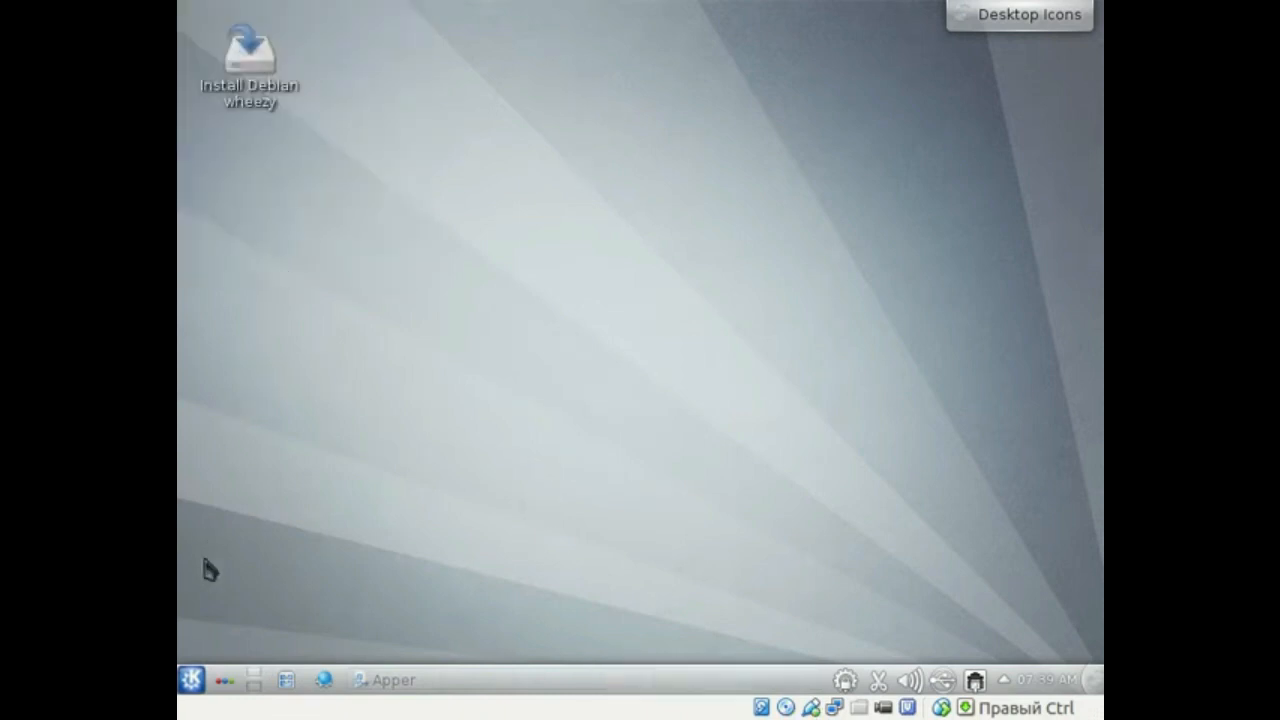
- Browse the programs in the Multimedia, Settings and System categories of the application launcher
{"action": "key", "text": "alt+F1"}
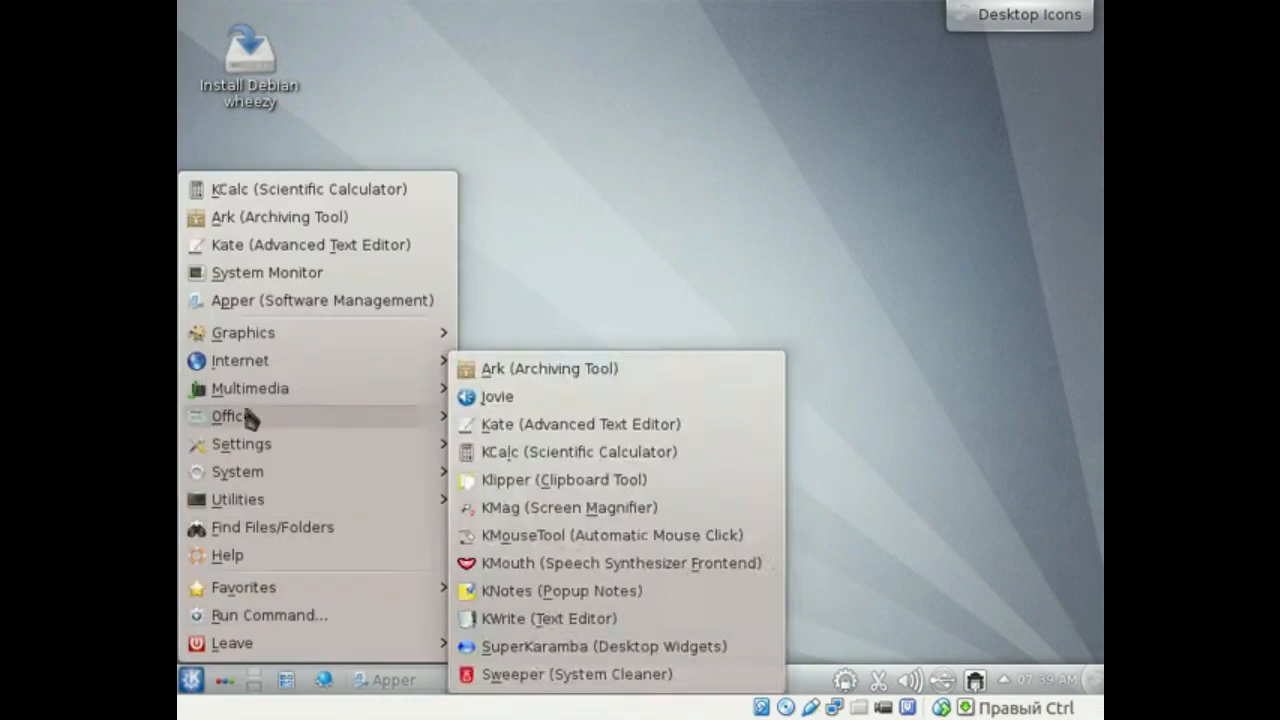
{"action": "mouse_move", "coordinate": [250, 388]}
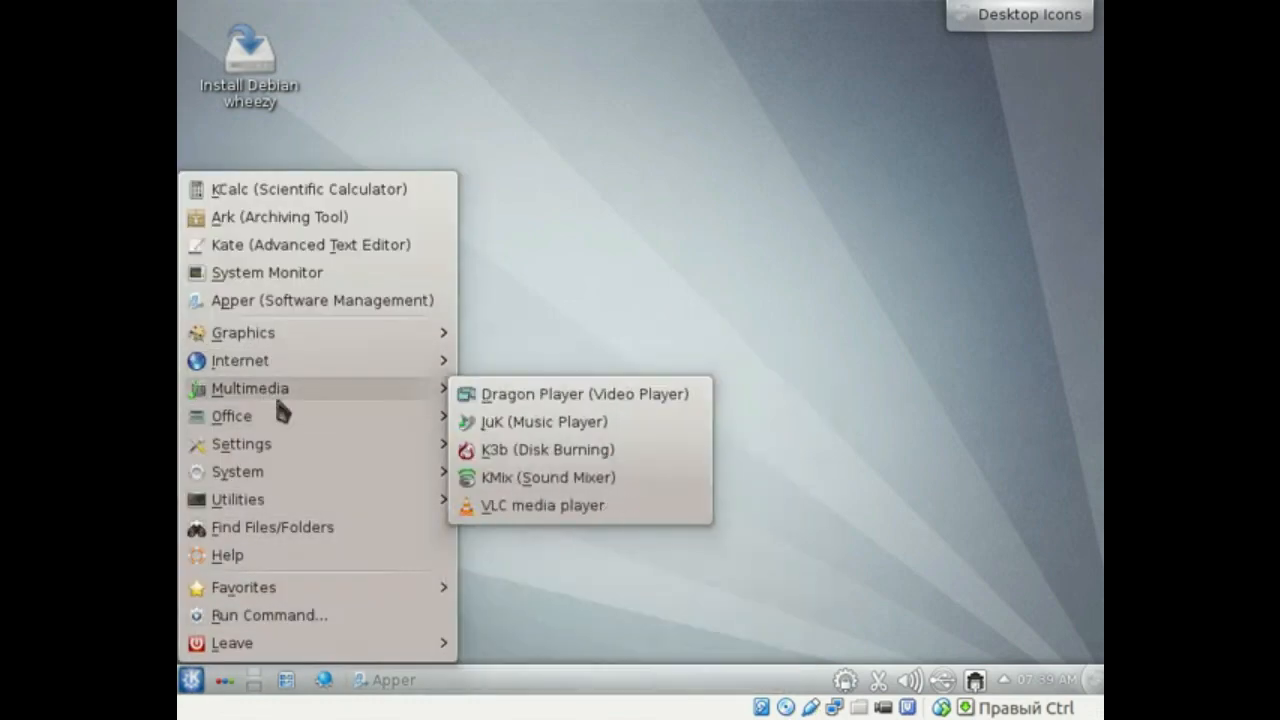
{"action": "mouse_move", "coordinate": [262, 444]}
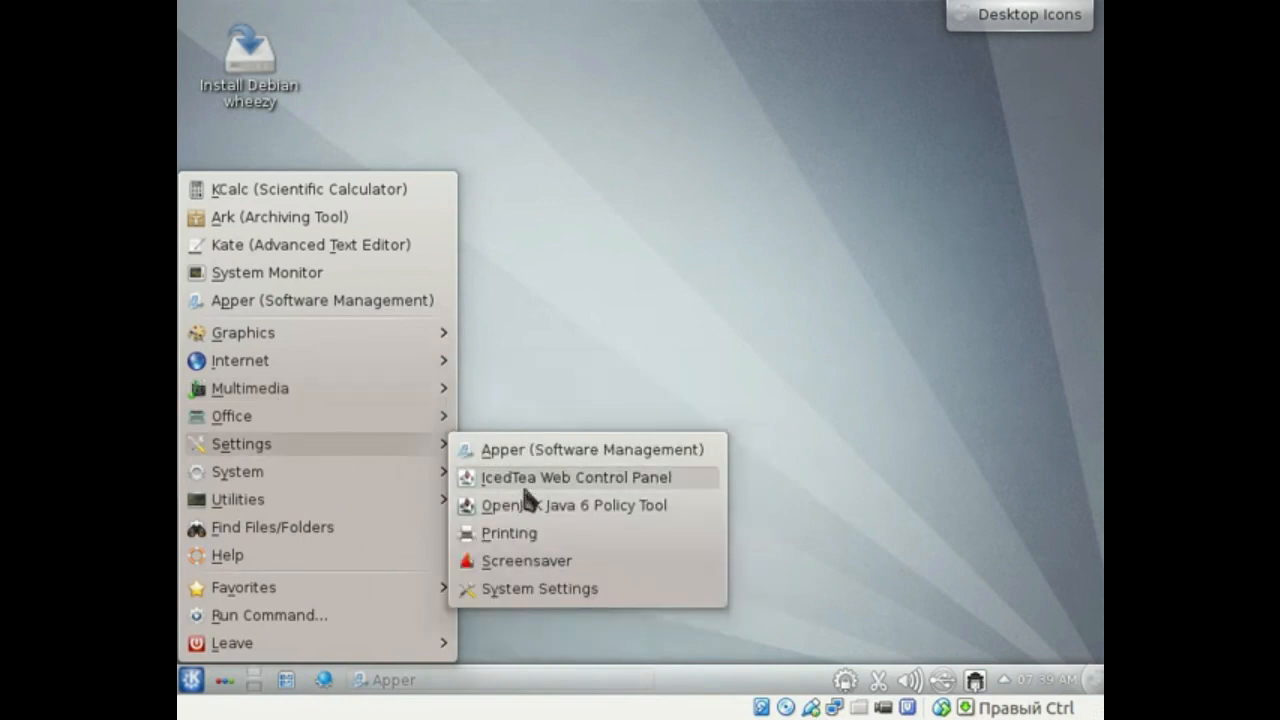
{"action": "mouse_move", "coordinate": [430, 471]}
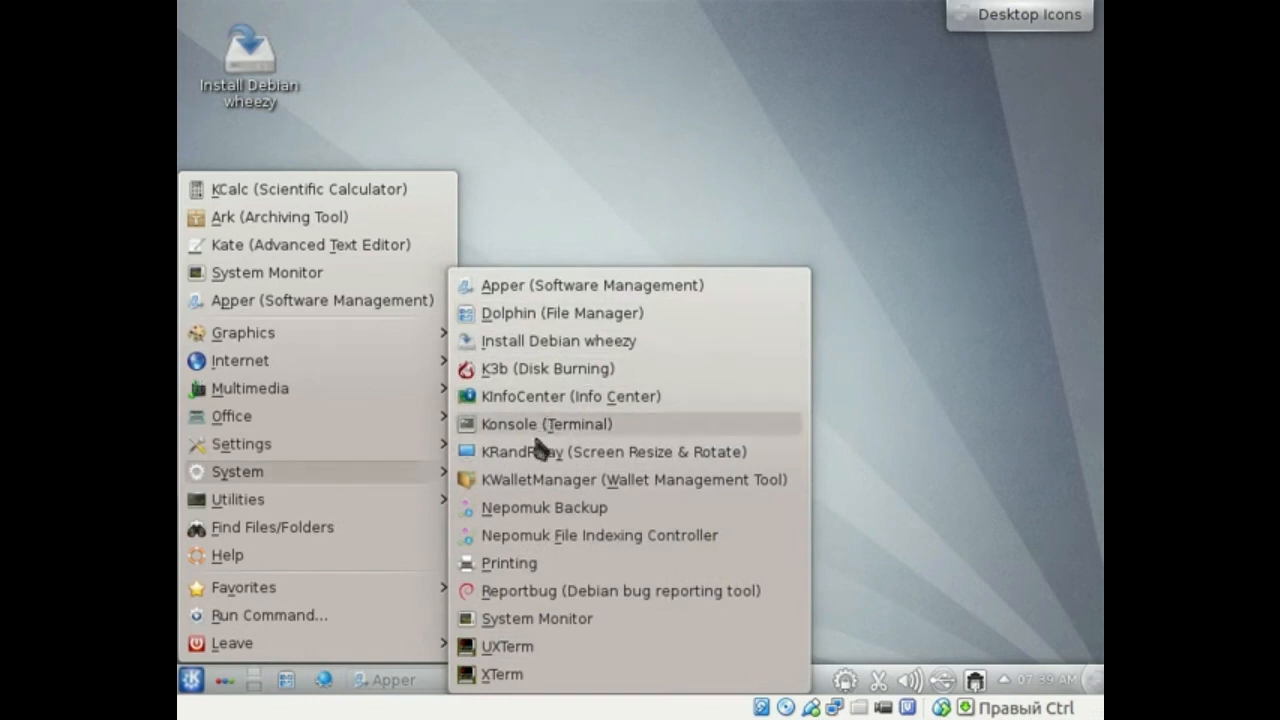
{"action": "left_click_drag", "start_coordinate": [914, 120], "coordinate": [342, 666]}
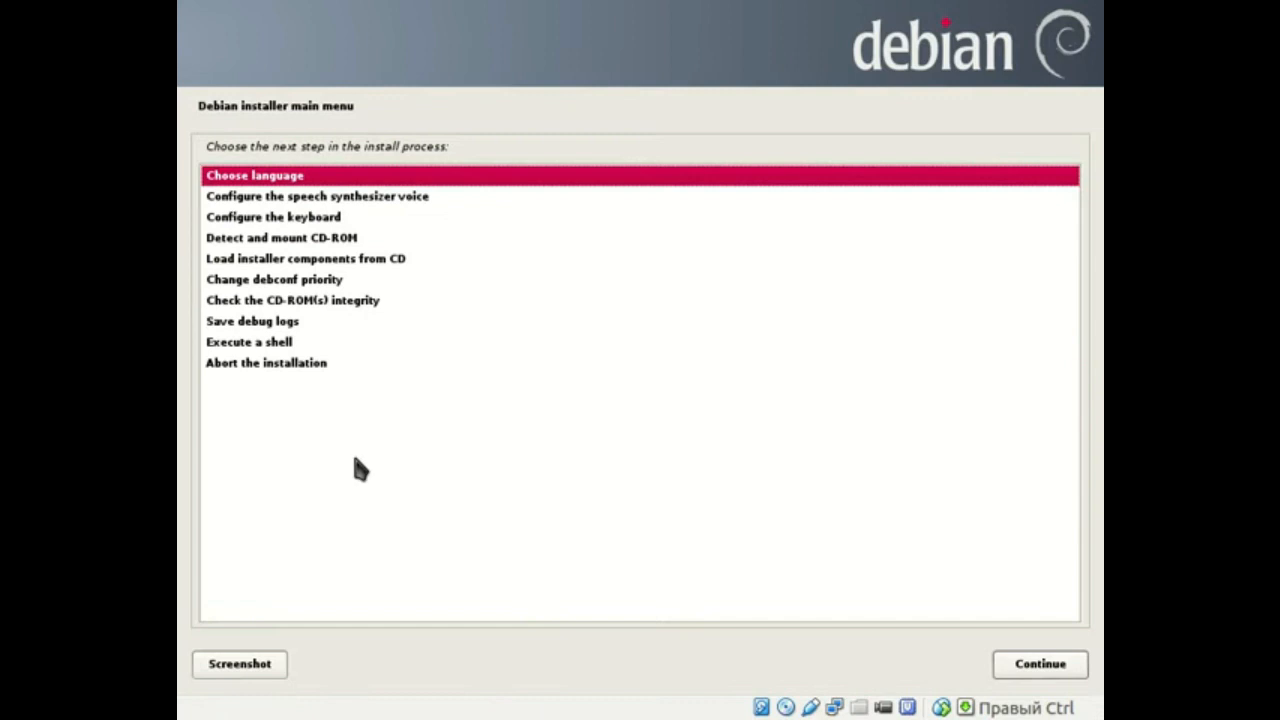
- Start the Choose language stage of the Debian installer and browse the language list to the entries around Russian
{"action": "key", "text": "Return"}
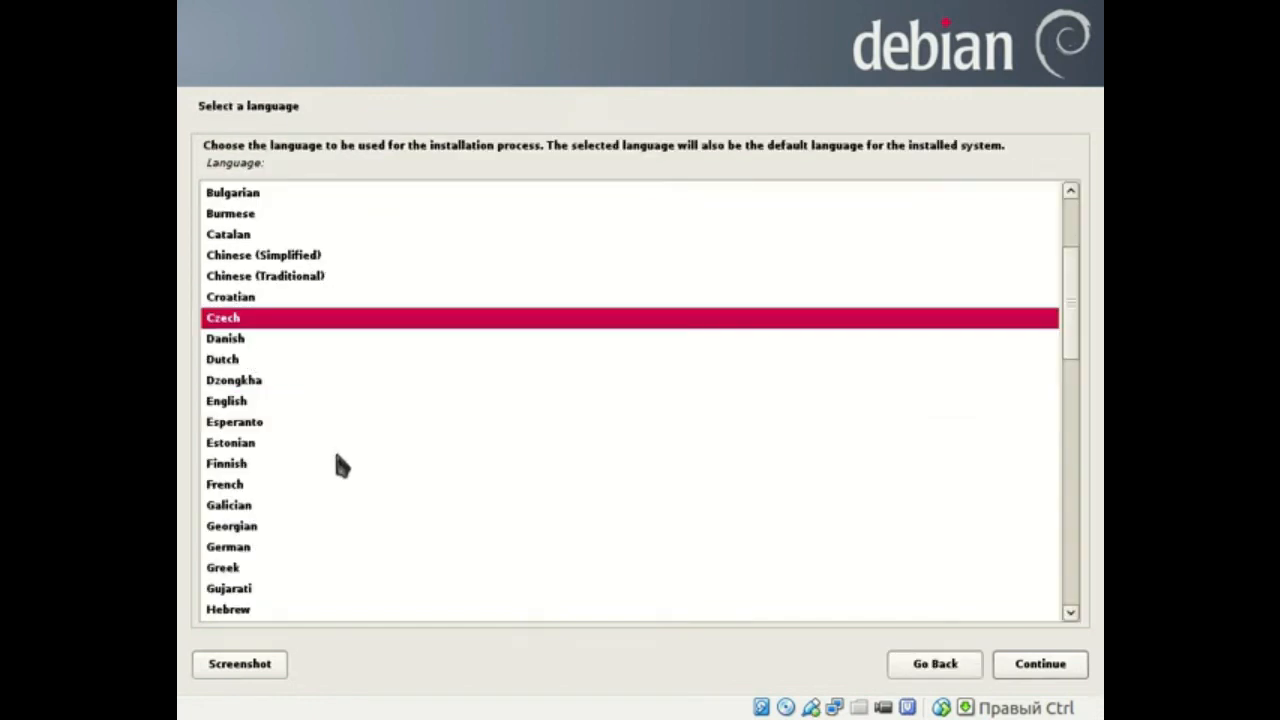
{"action": "left_click_drag", "start_coordinate": [1071, 309], "coordinate": [1060, 470]}
{"action": "scroll", "coordinate": [994, 491], "scroll_direction": "down", "scroll_amount": 2}
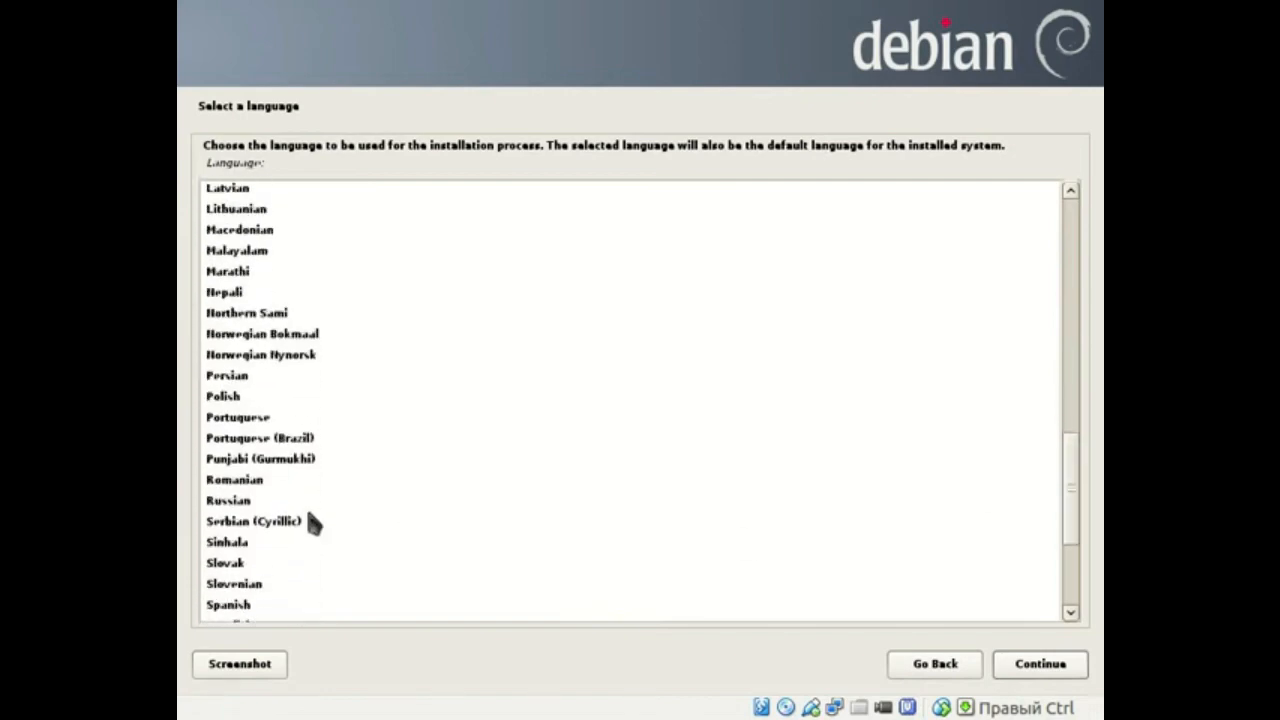